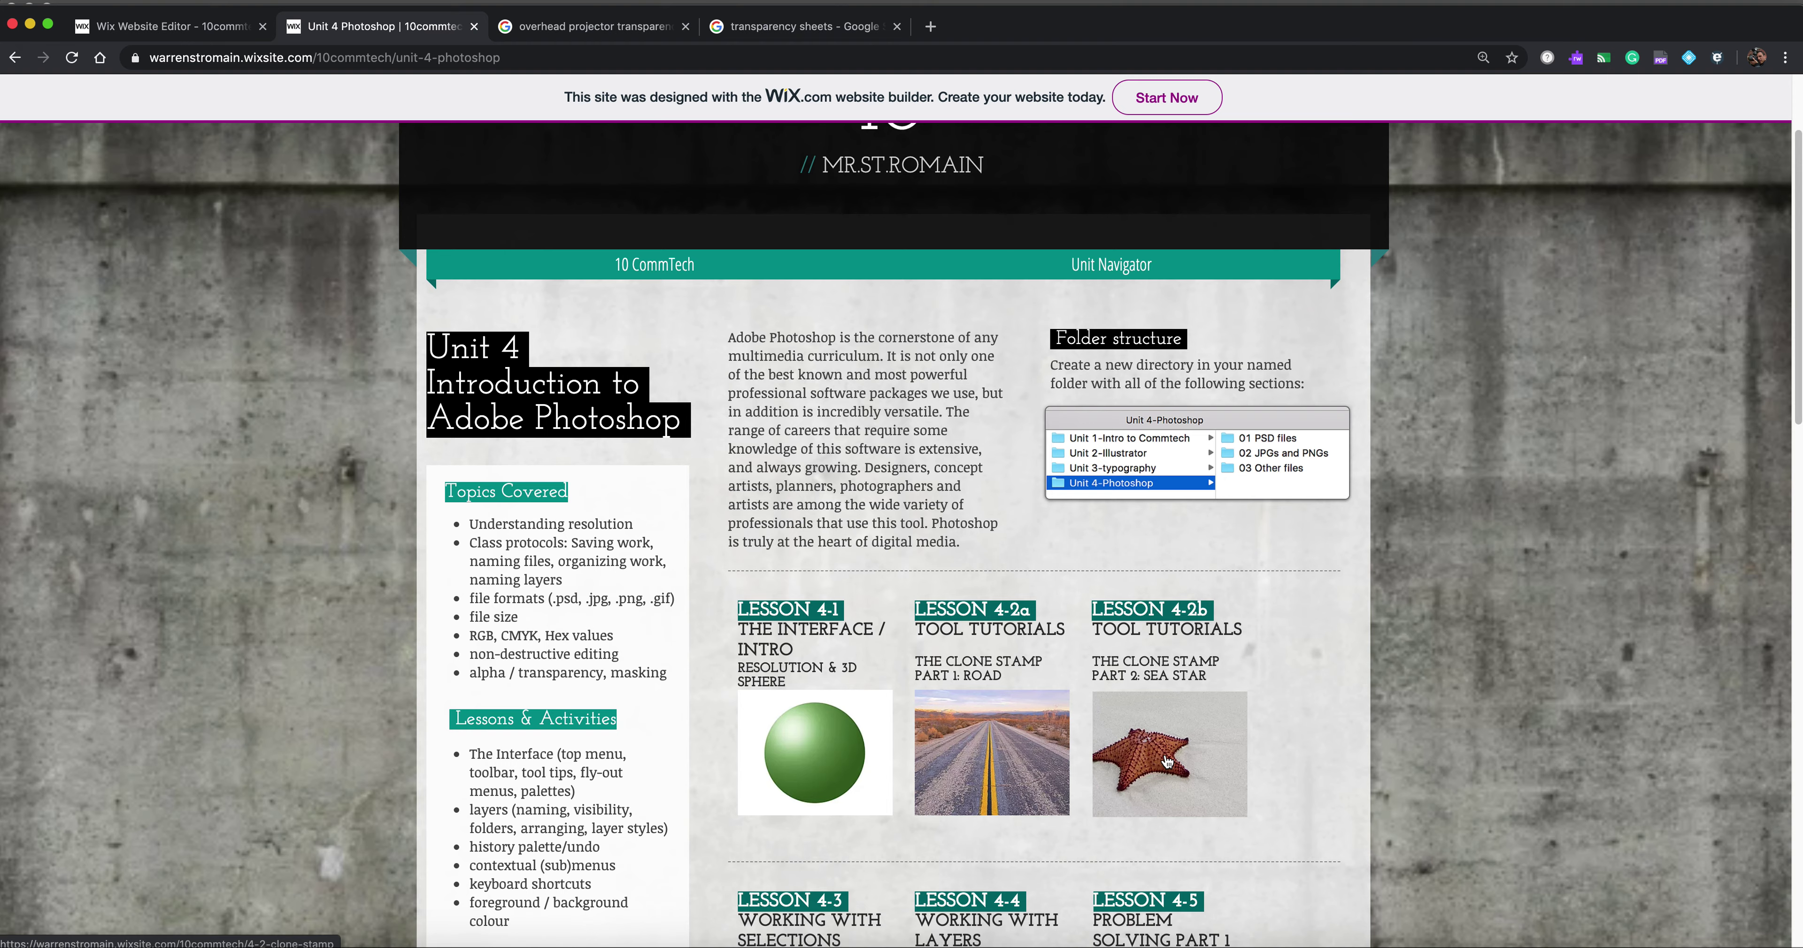
# Open the Lesson 4-2b clone stamp page, view the sea star activity, and switch to Photoshop.
pyautogui.click(1165, 754)
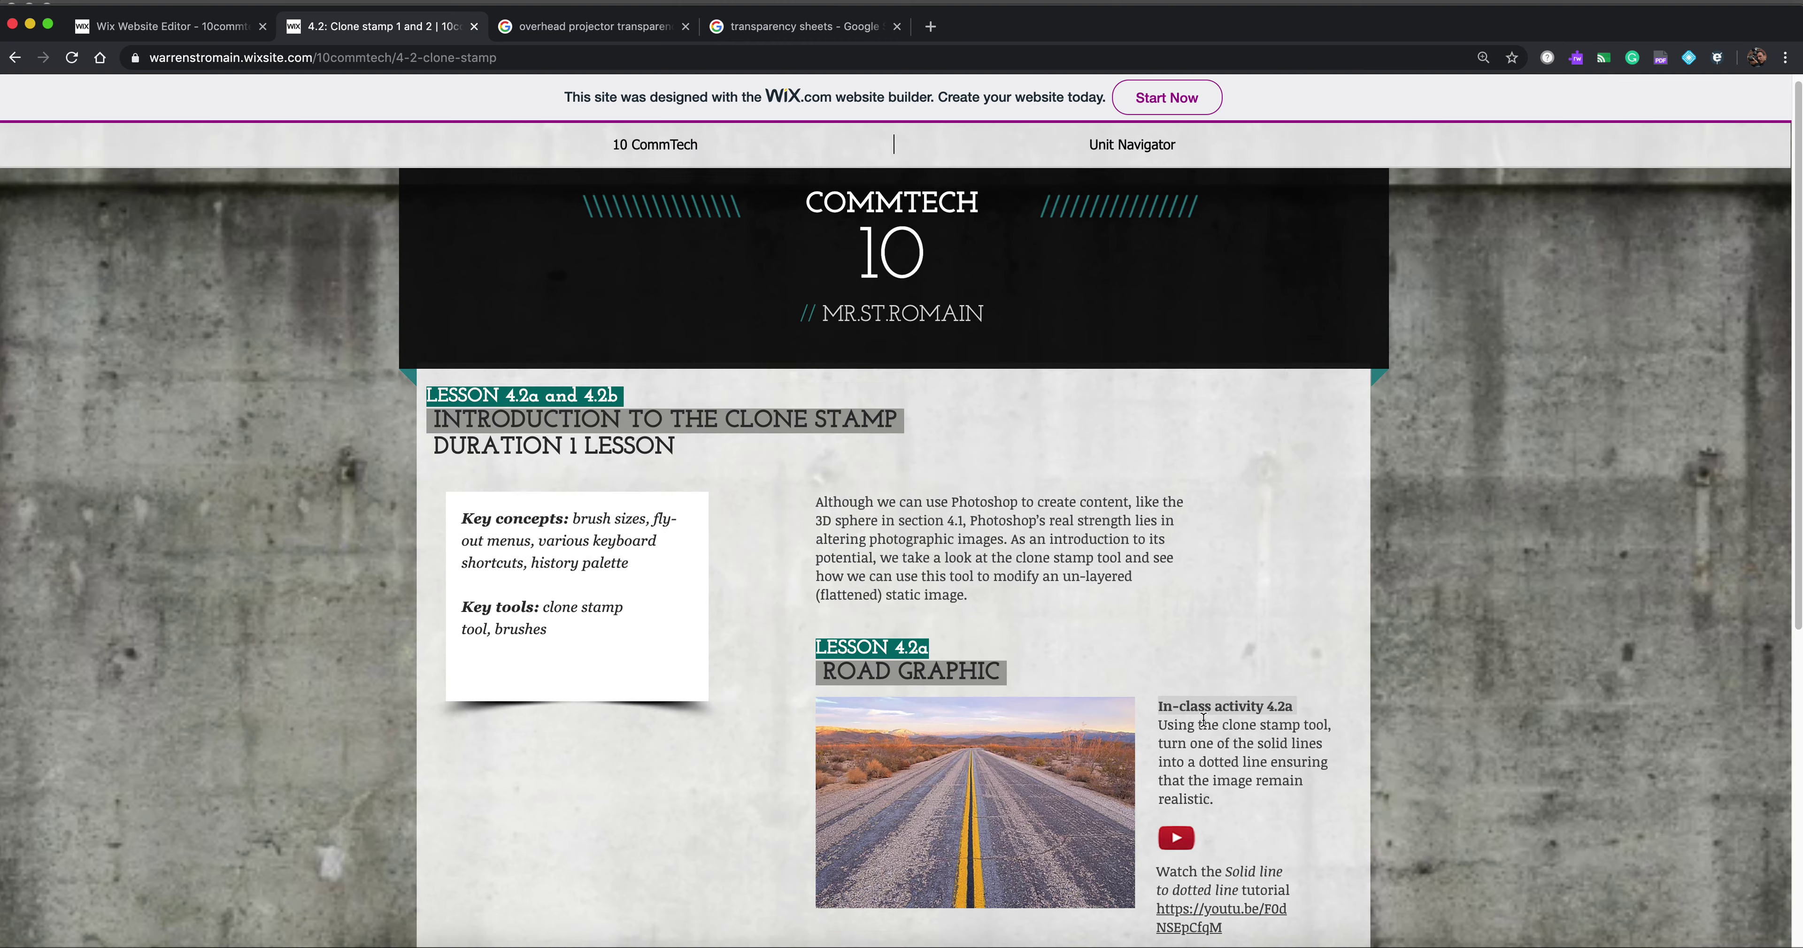
pyautogui.scroll(-6, 1120, 644)
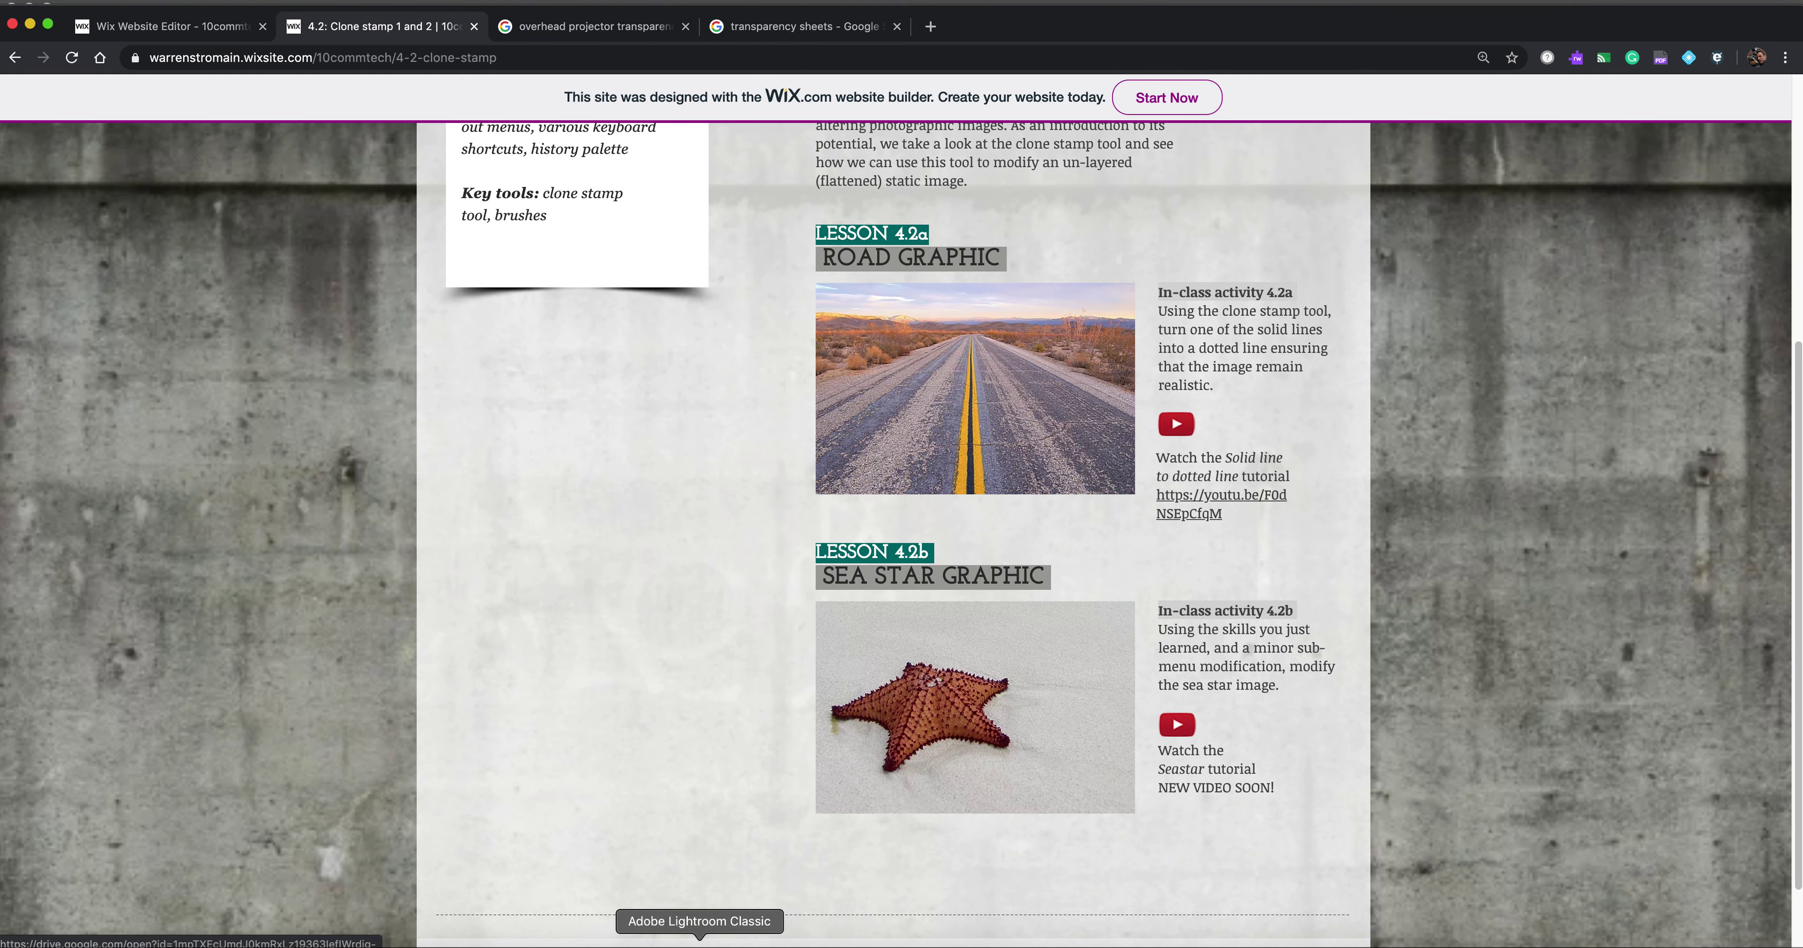
pyautogui.click(740, 943)
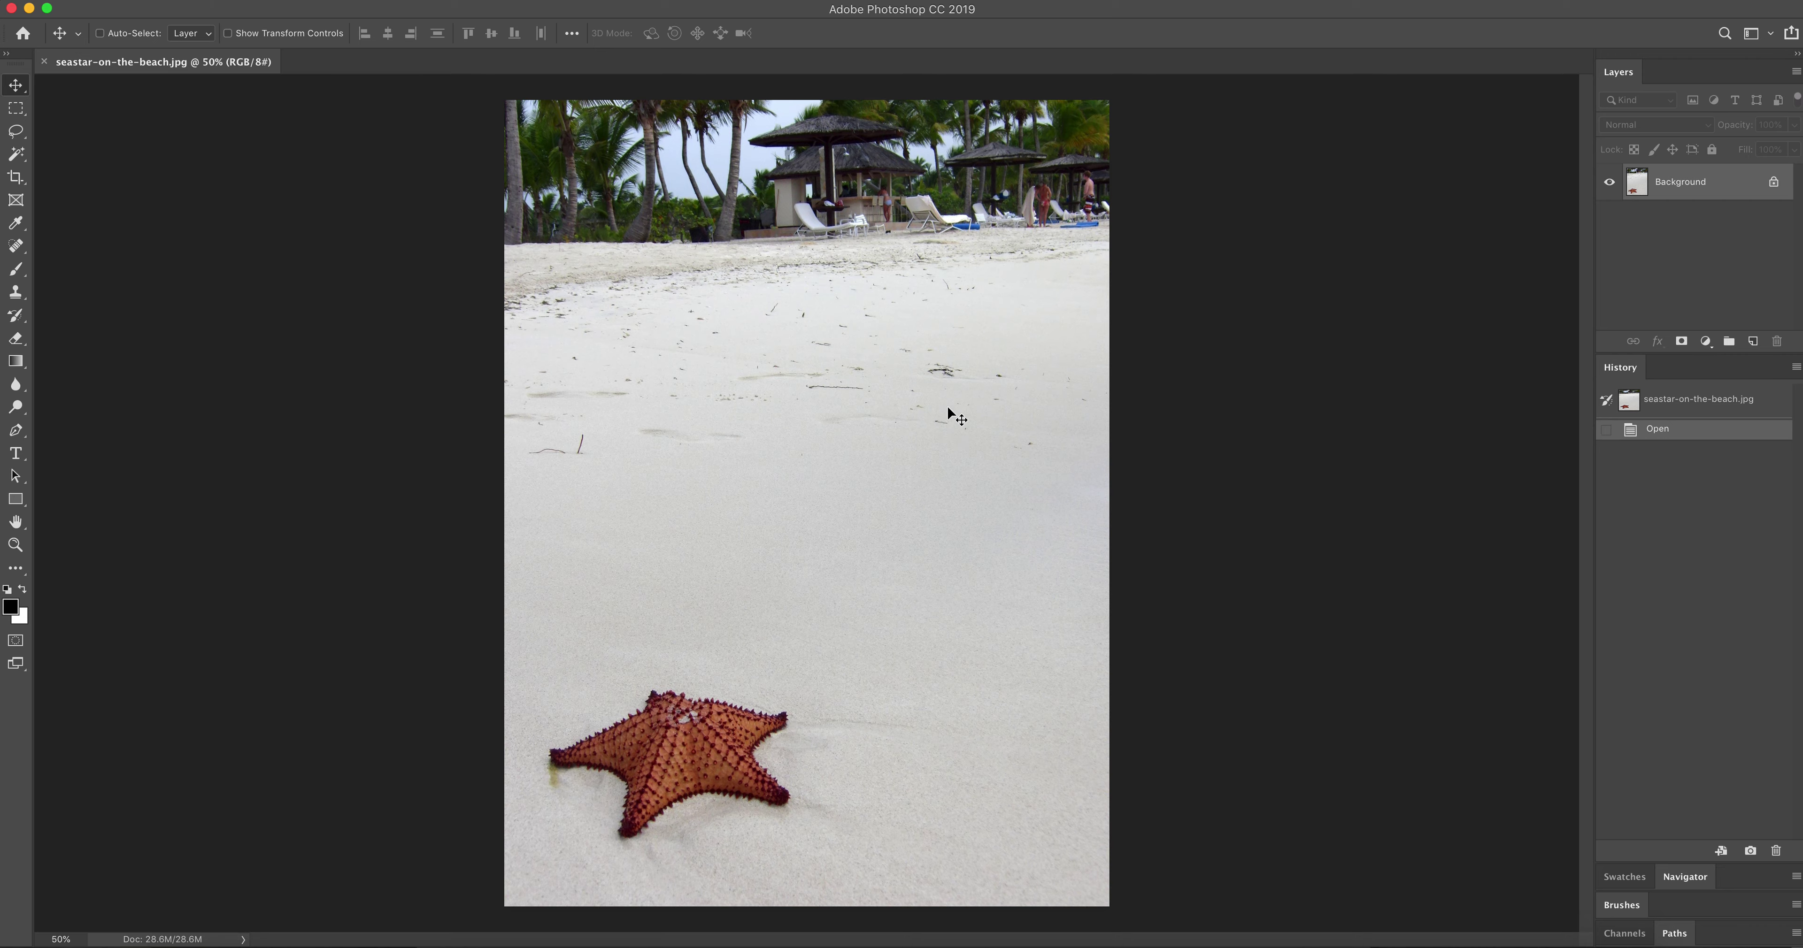
# Switch to Chrome to view the overhead projector and transparency sheet images, and return to Photoshop.
pyautogui.press('super+Tab')
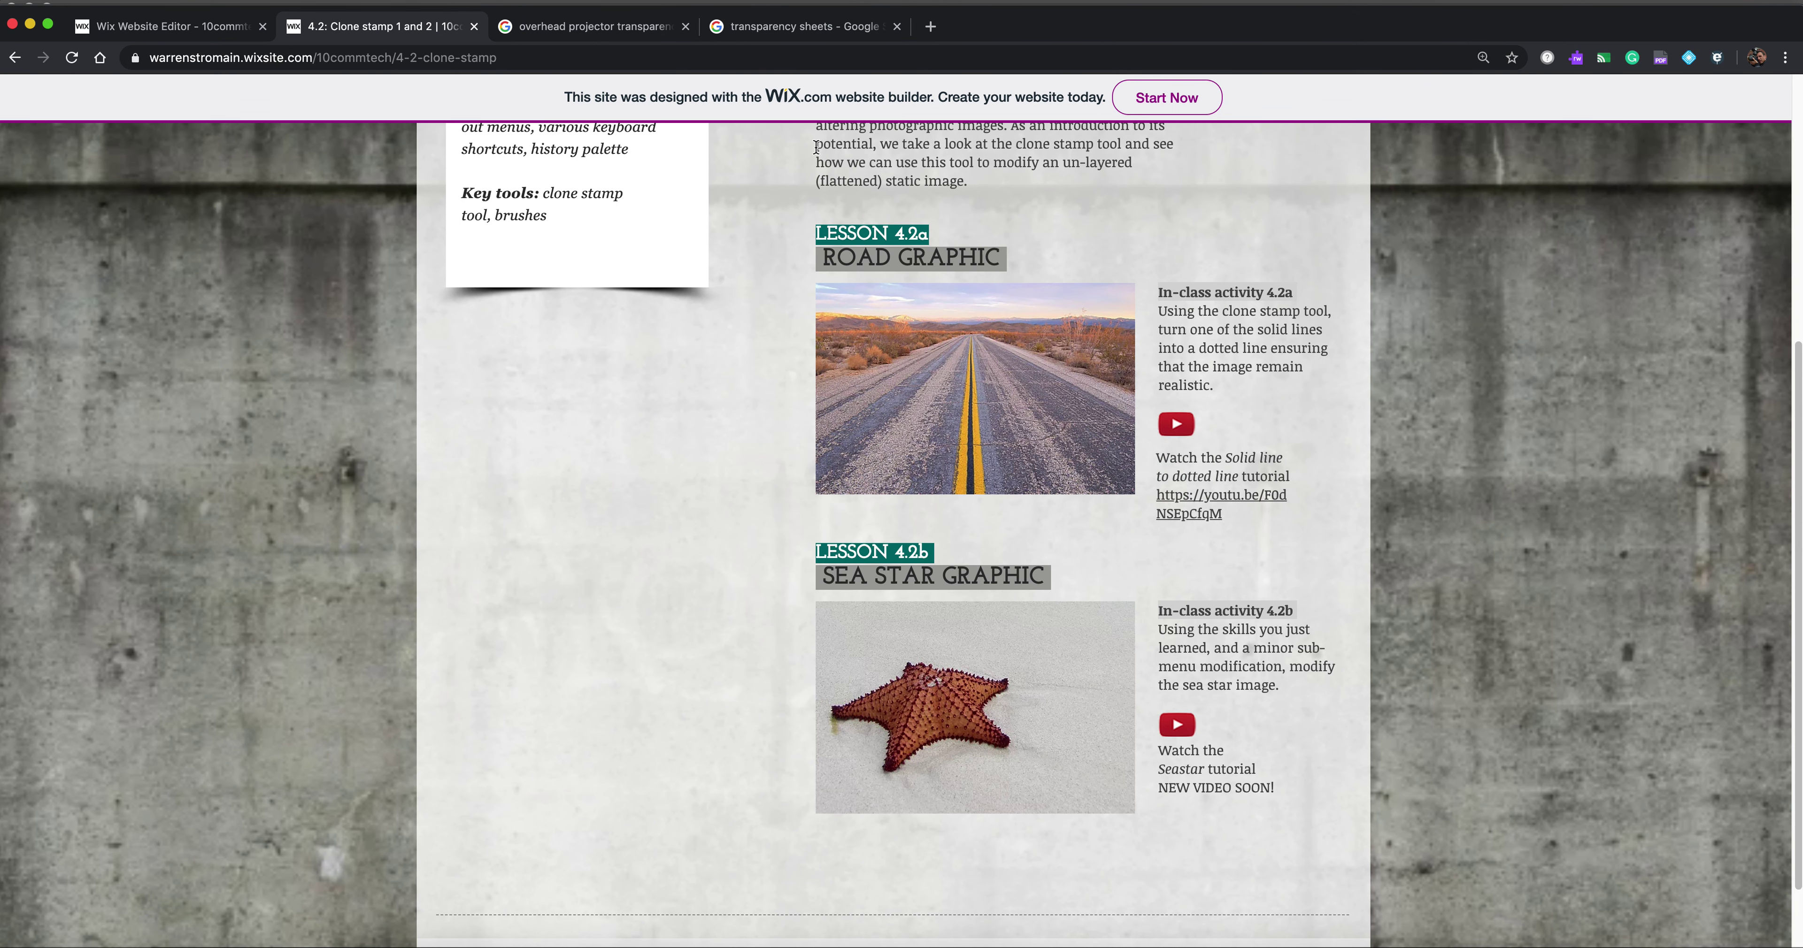
pyautogui.click(600, 27)
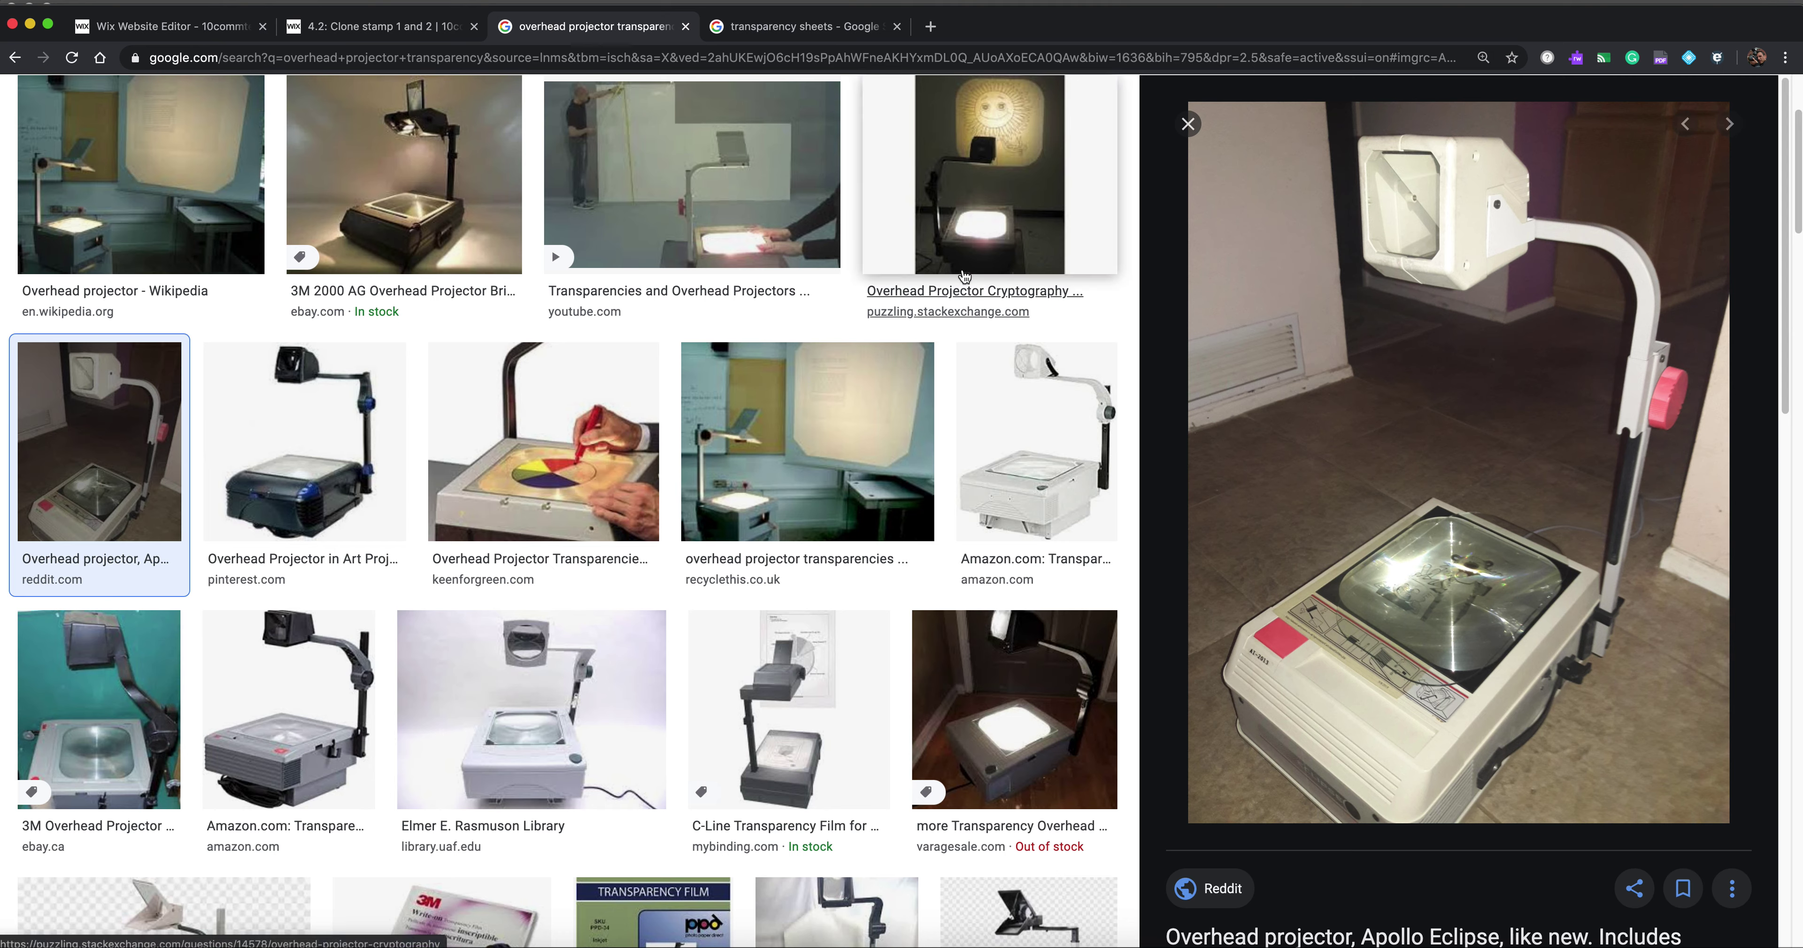
pyautogui.click(807, 27)
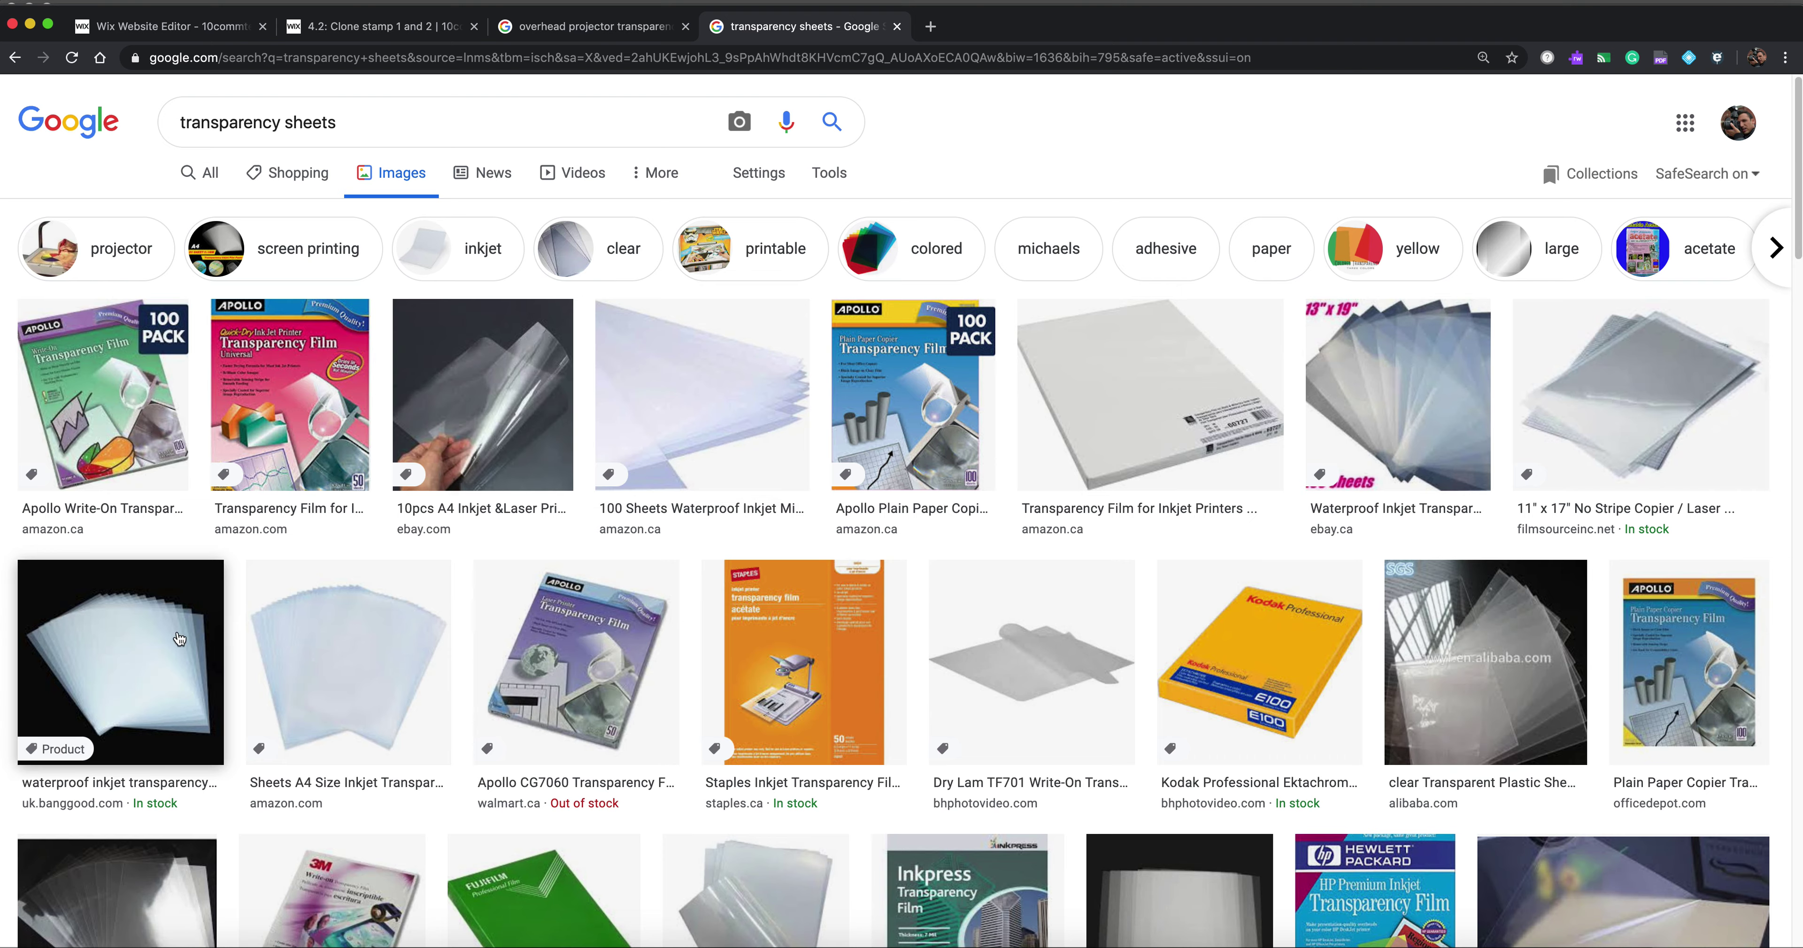
pyautogui.click(345, 644)
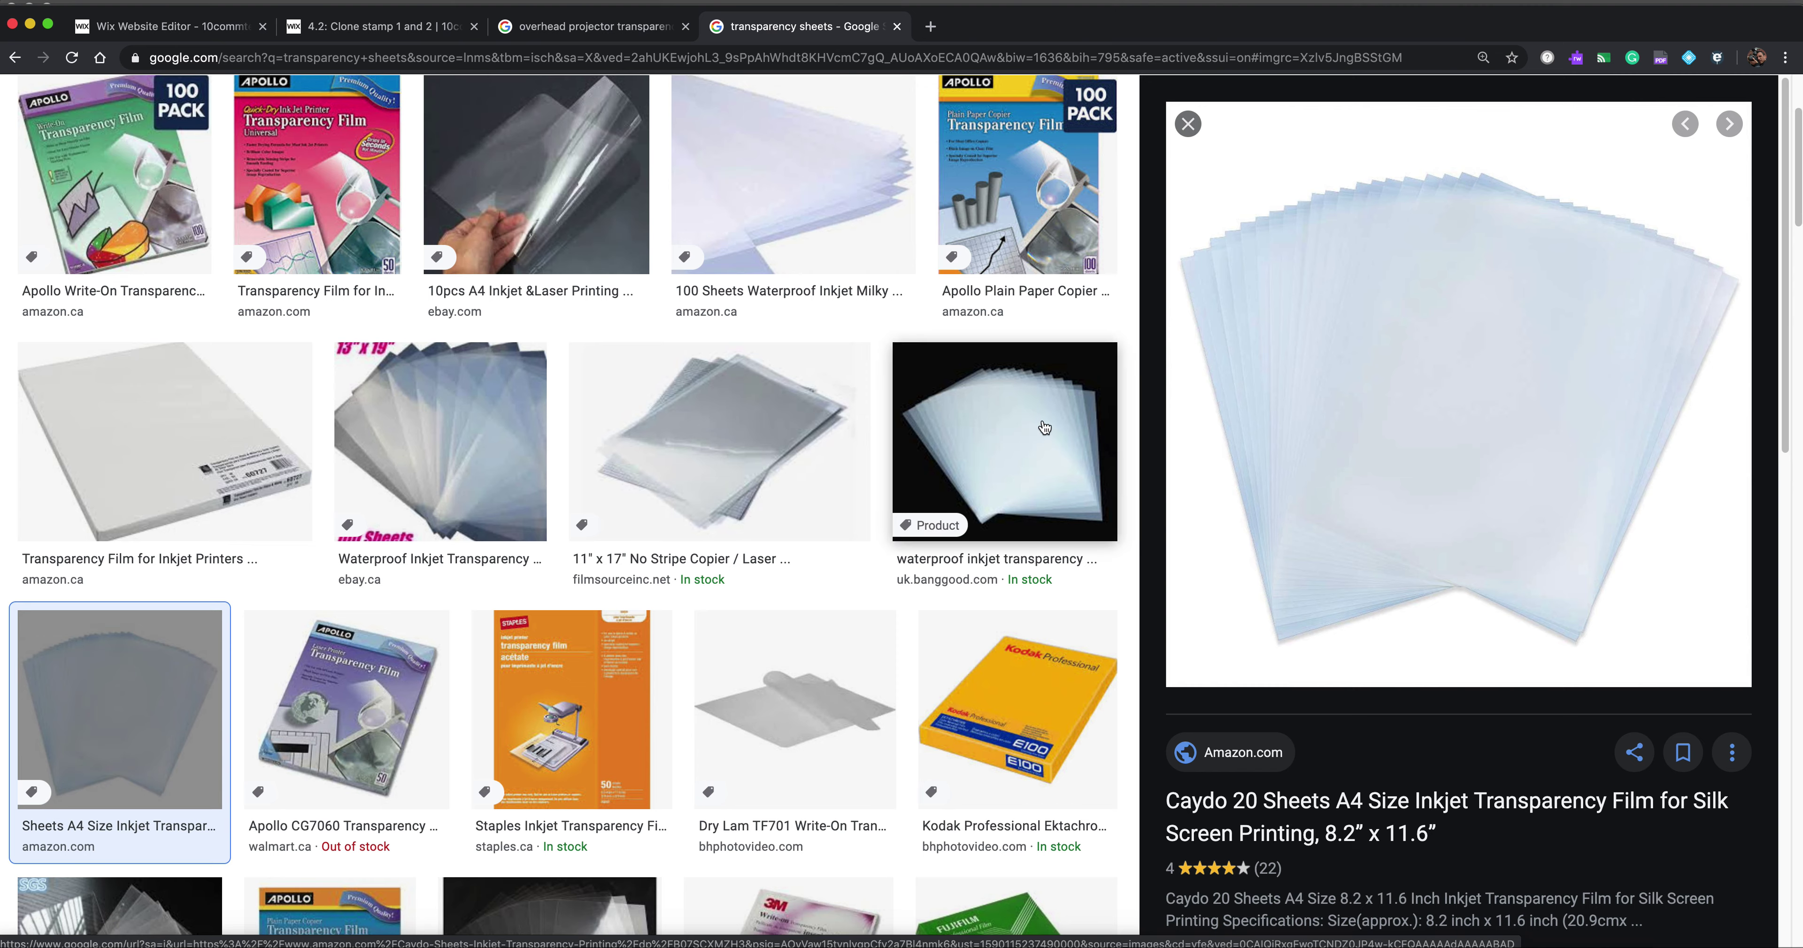
pyautogui.click(745, 935)
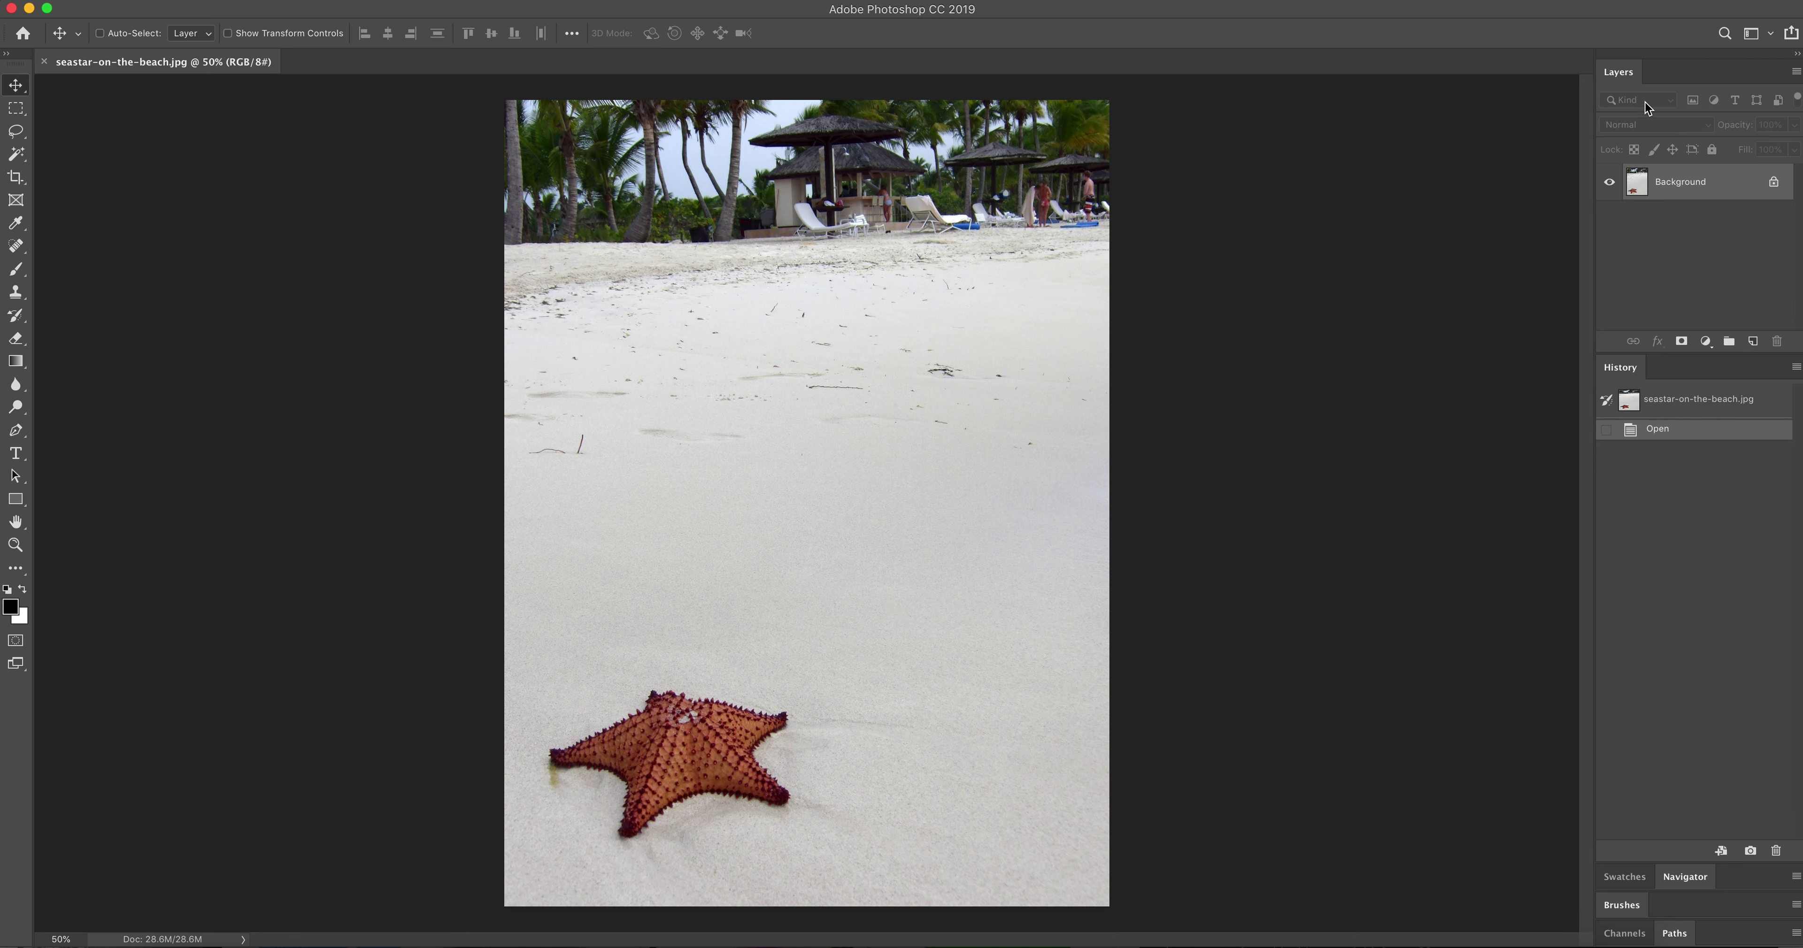
# Undock the Layers panel, place it beside the beach image, and make it taller.
pyautogui.moveTo(1634, 81); pyautogui.dragTo(1175, 193)
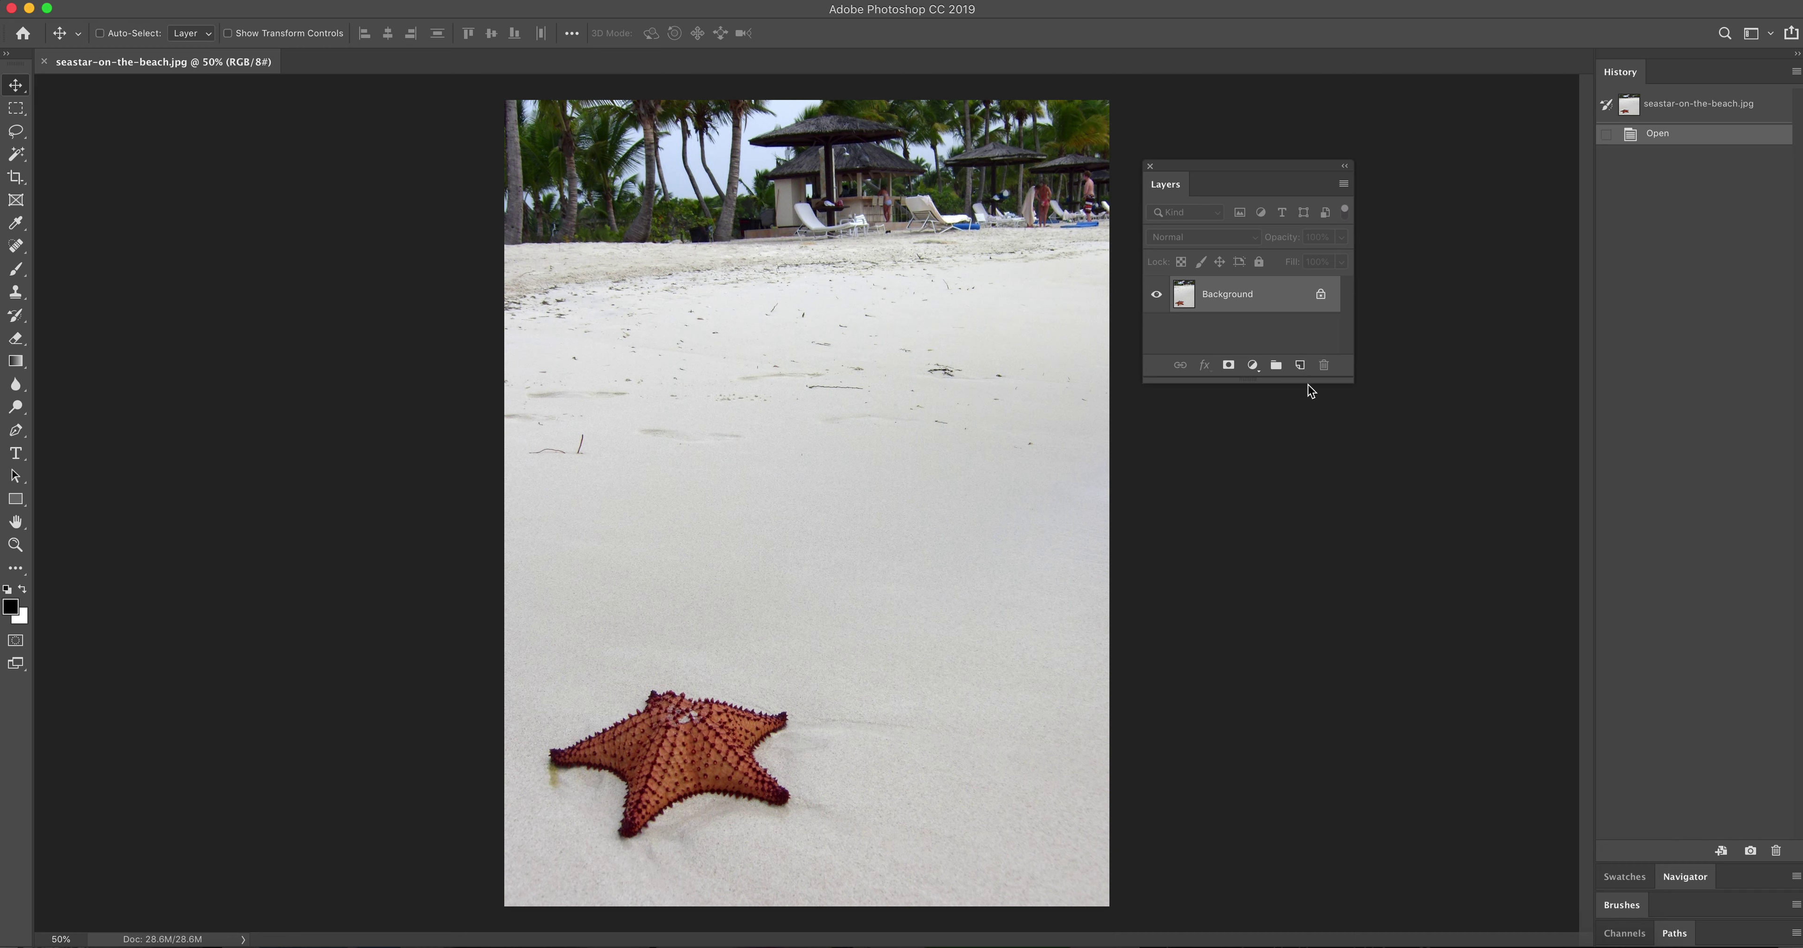
pyautogui.moveTo(1309, 383); pyautogui.dragTo(1316, 541)
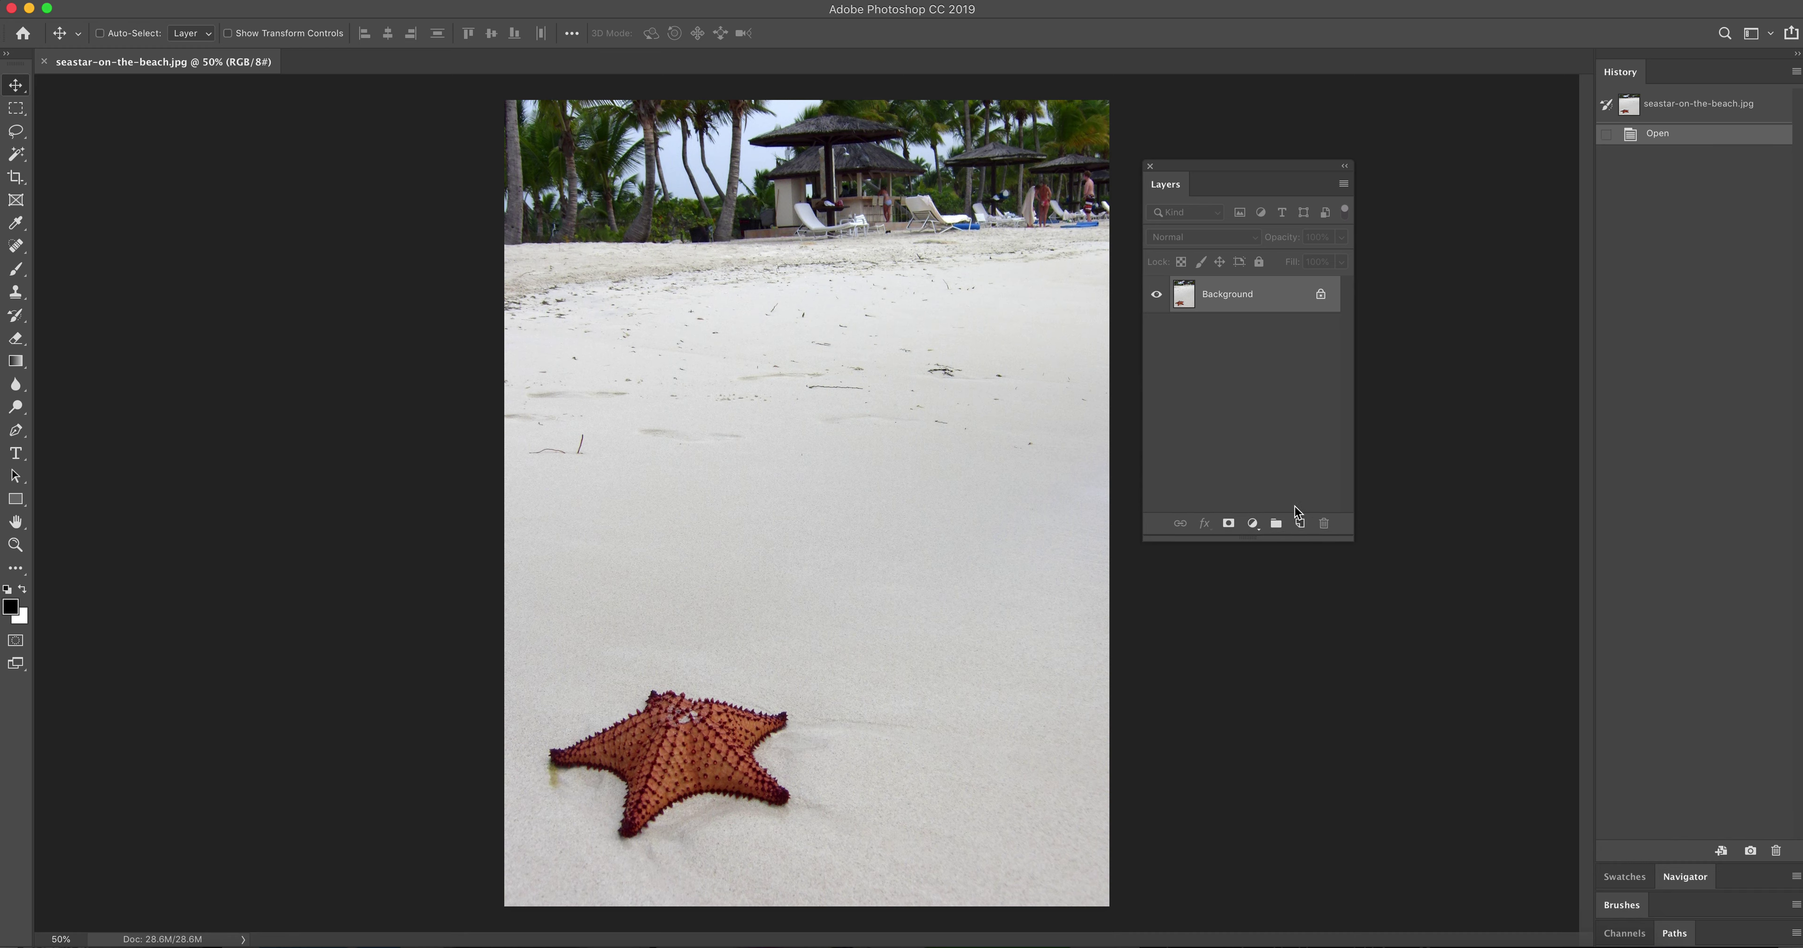
# Add an empty layer, duplicate the Background layer, and move the copy up and to the right.
pyautogui.click(1300, 524)
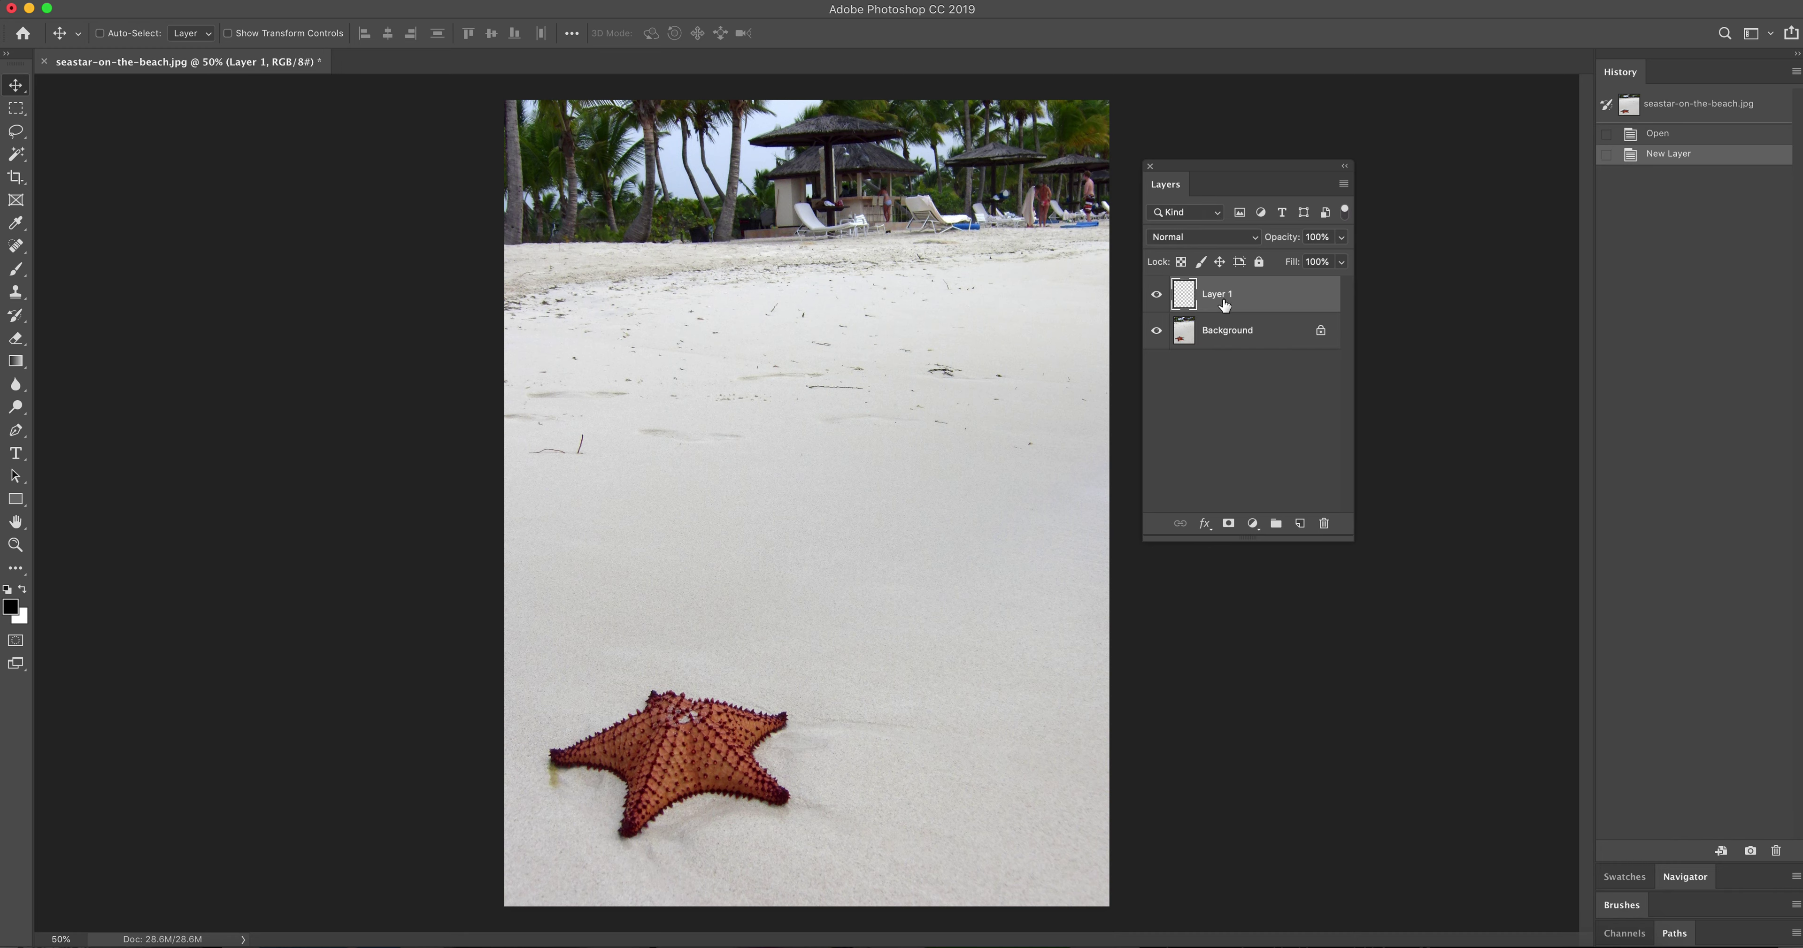
pyautogui.click(1249, 333)
pyautogui.rightClick(1252, 335)
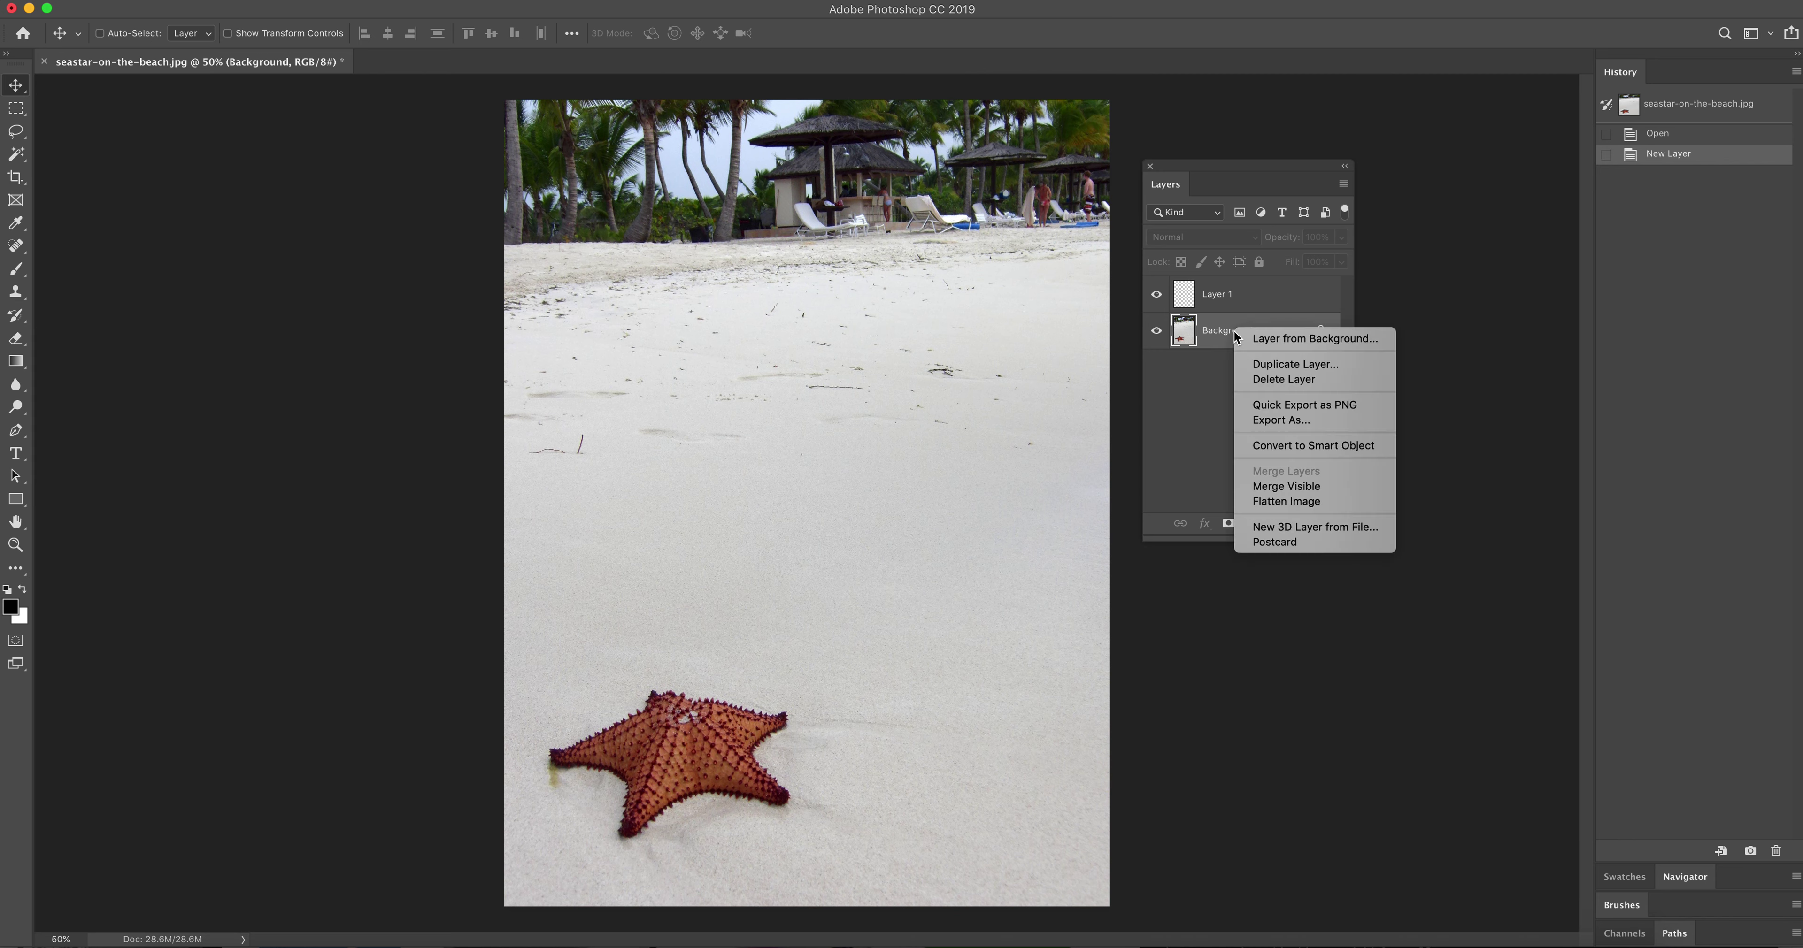
pyautogui.click(1254, 372)
pyautogui.click(1063, 392)
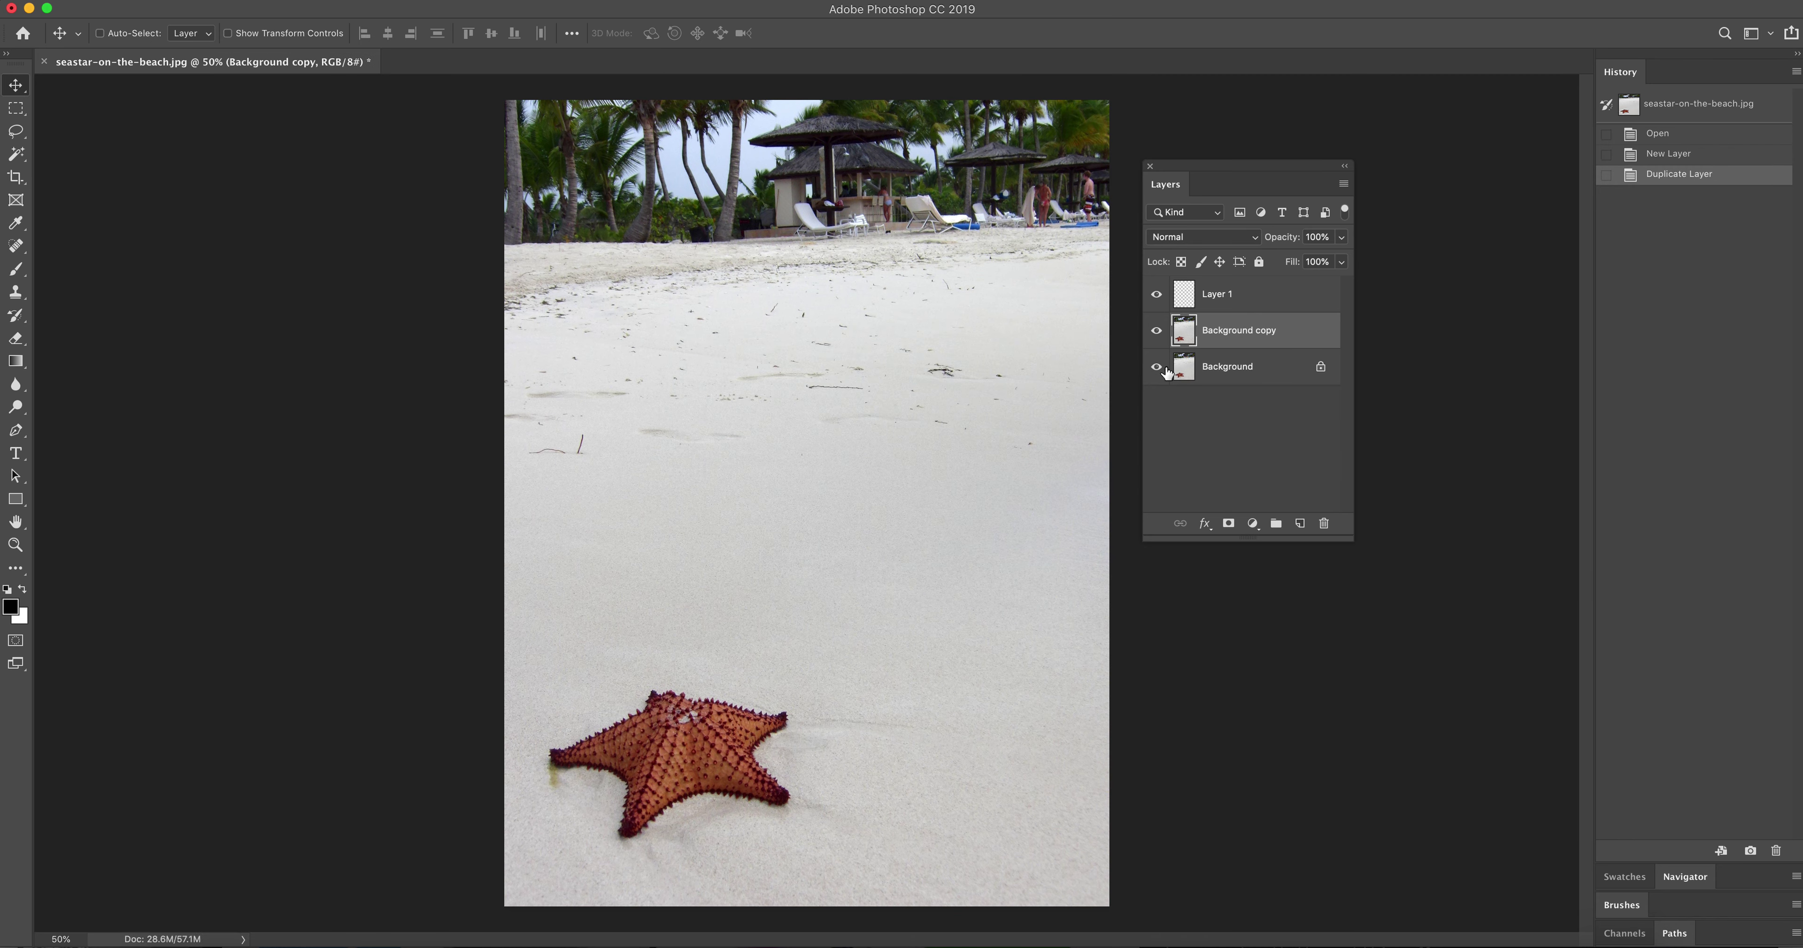
pyautogui.moveTo(672, 358); pyautogui.dragTo(798, 250)
# Set the Layers panel thumbnails to the largest size.
pyautogui.click(1224, 307)
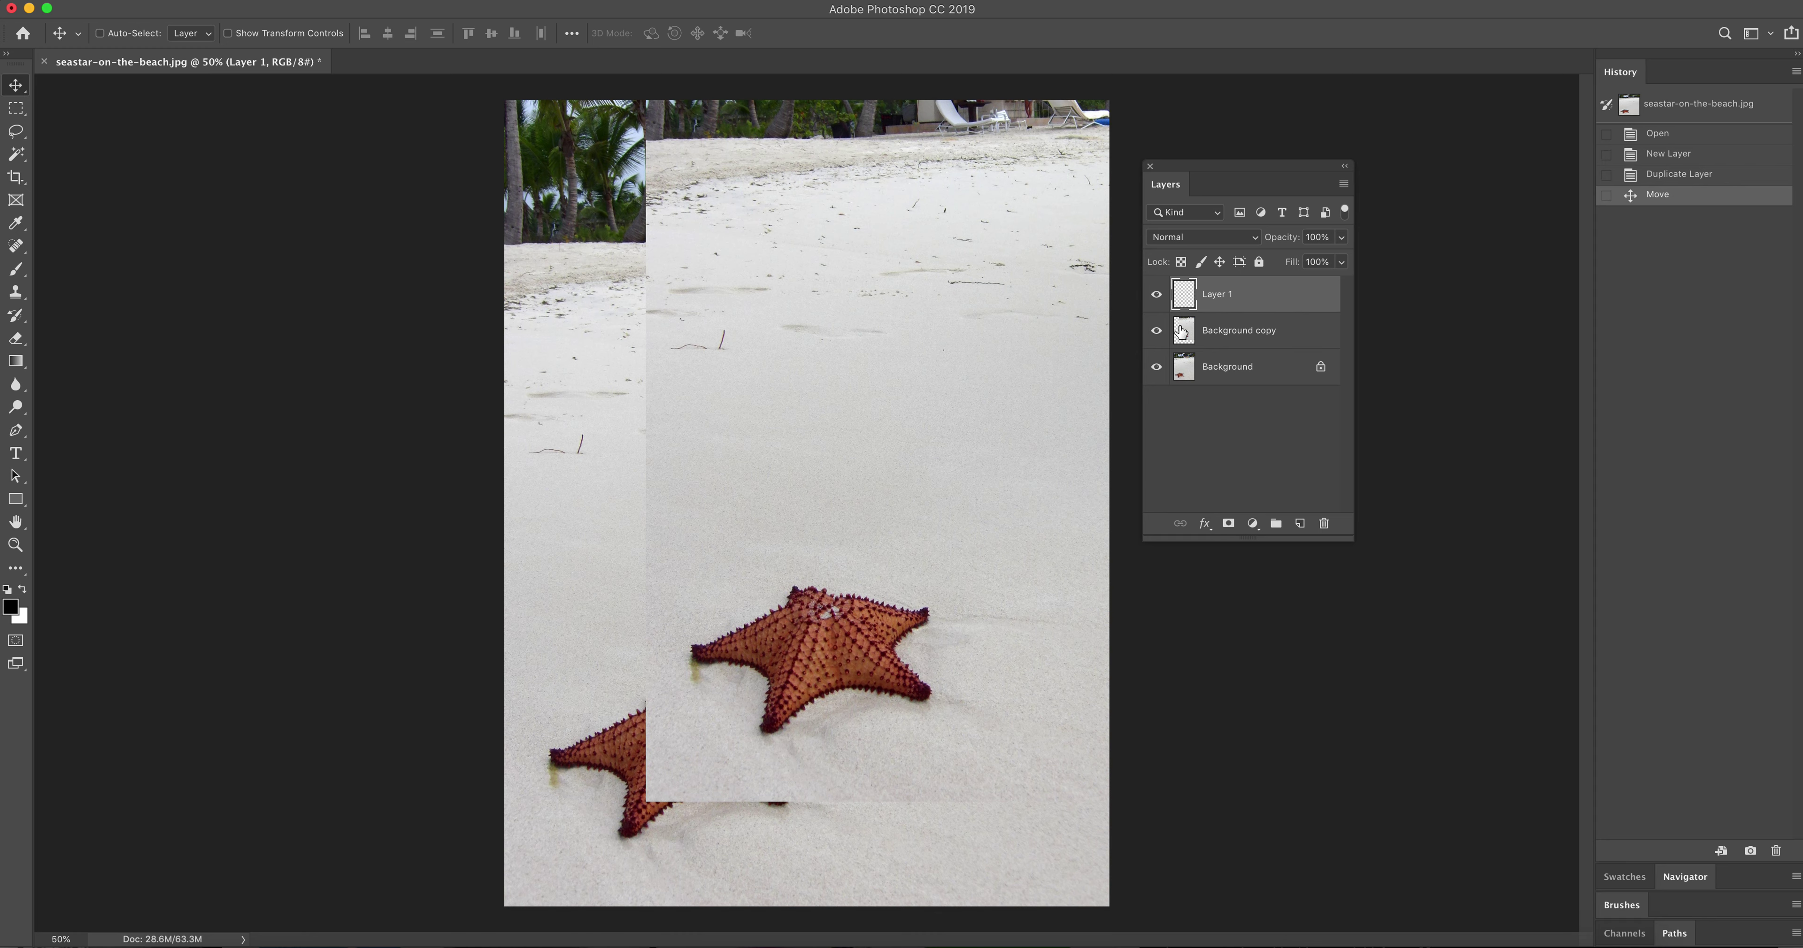
pyautogui.click(1343, 183)
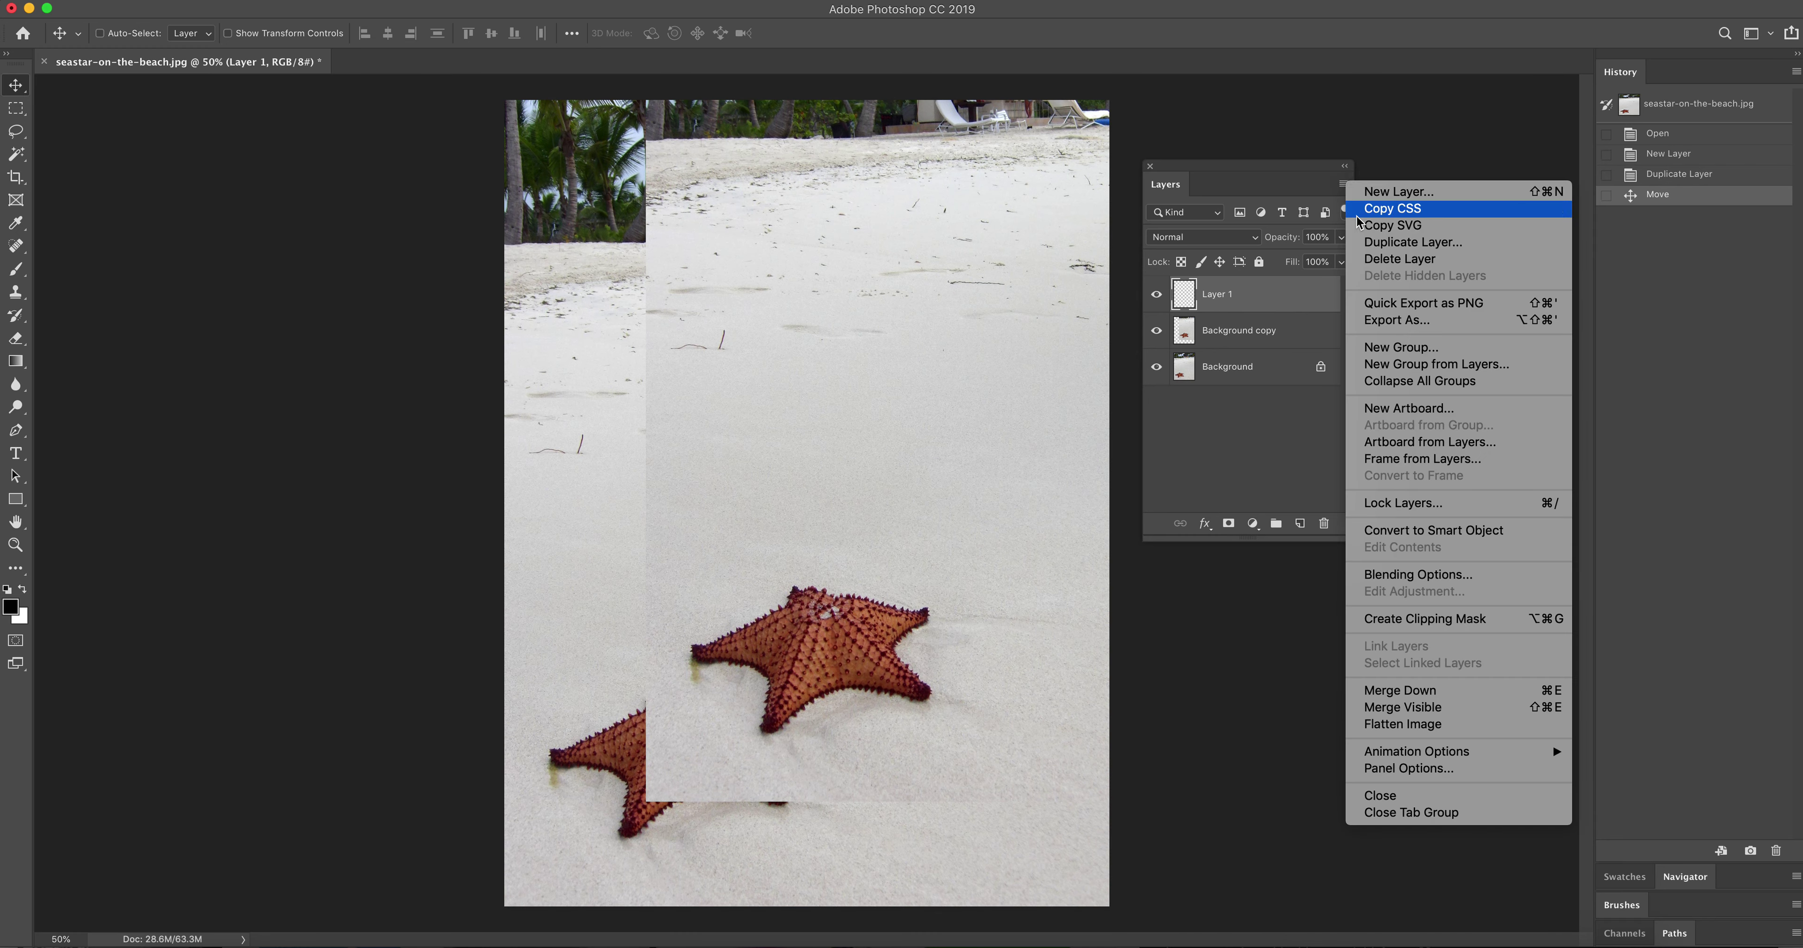
pyautogui.click(1395, 769)
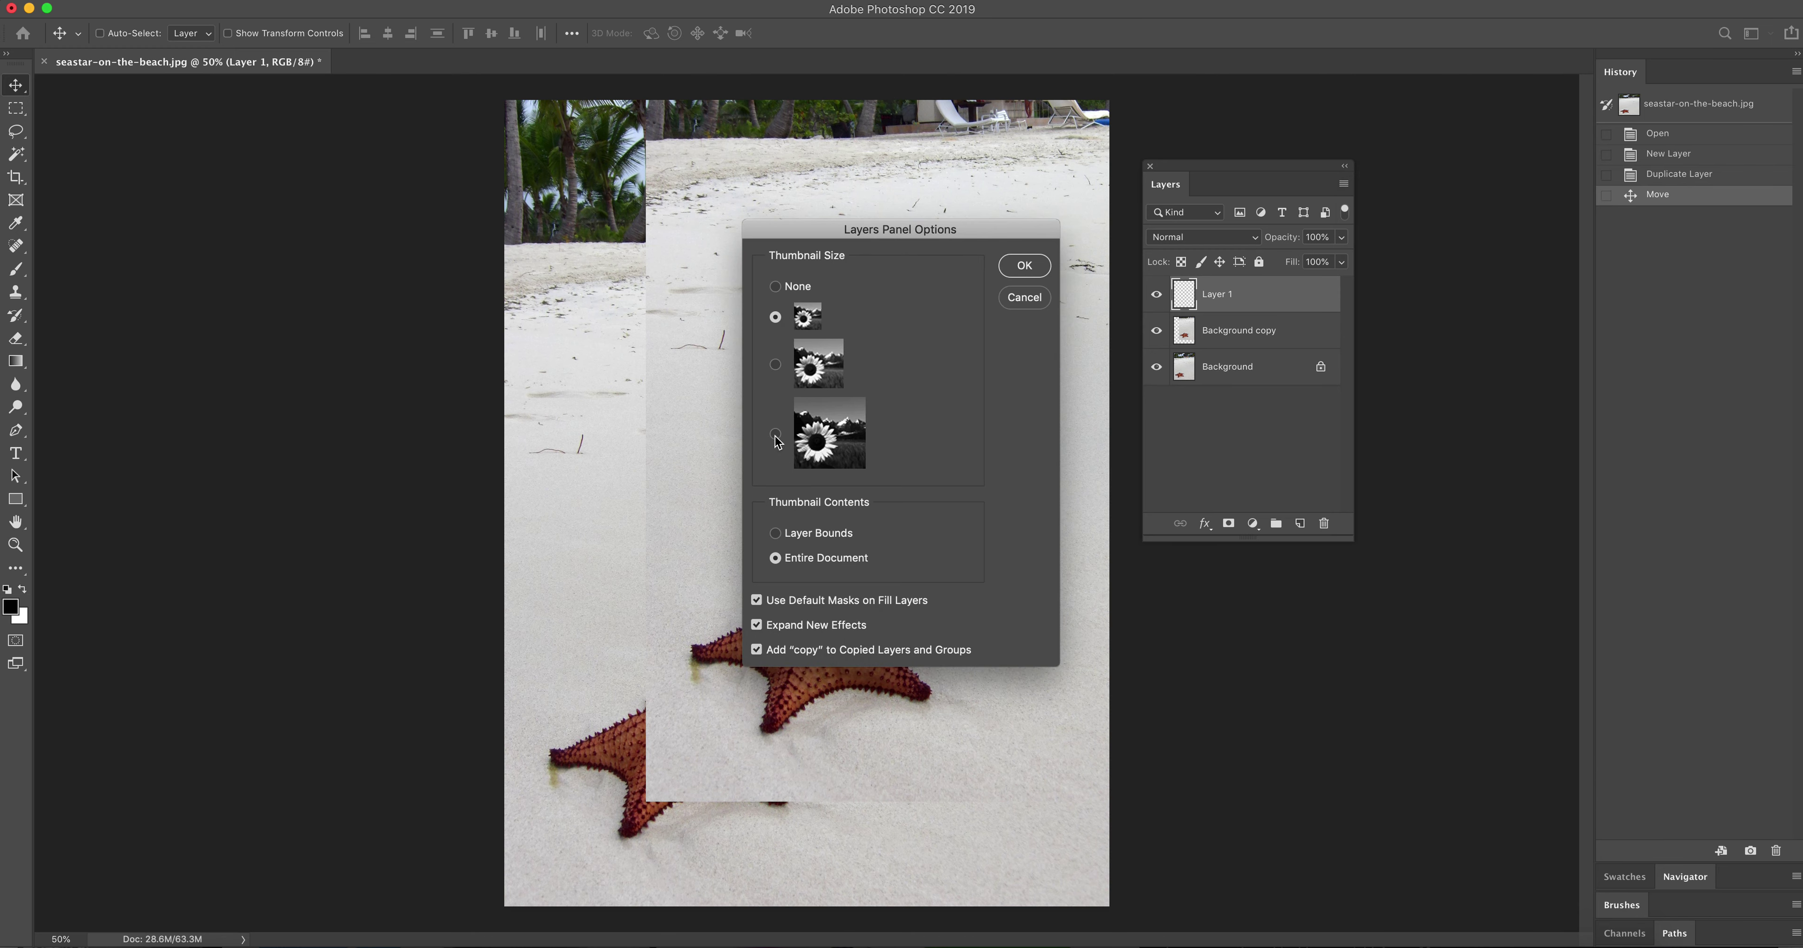
pyautogui.click(776, 434)
pyautogui.click(1008, 264)
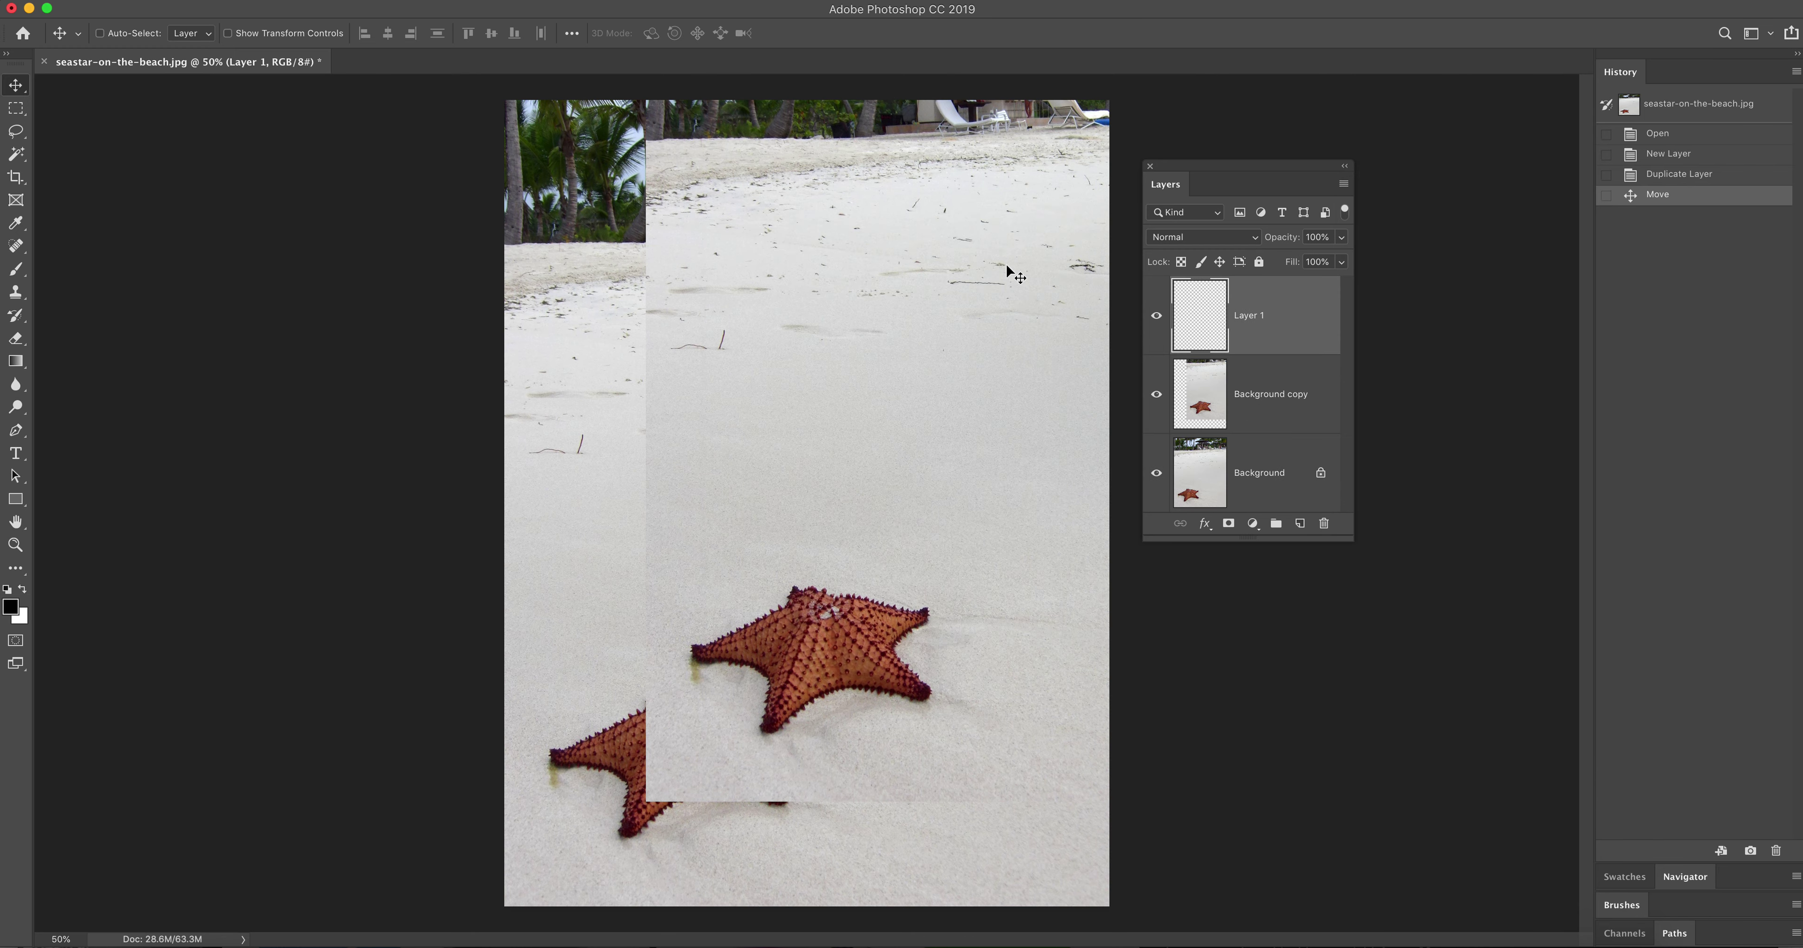
# Hide and show the Background layer, and move the Background copy farther toward the image's upper right.
pyautogui.click(1155, 473)
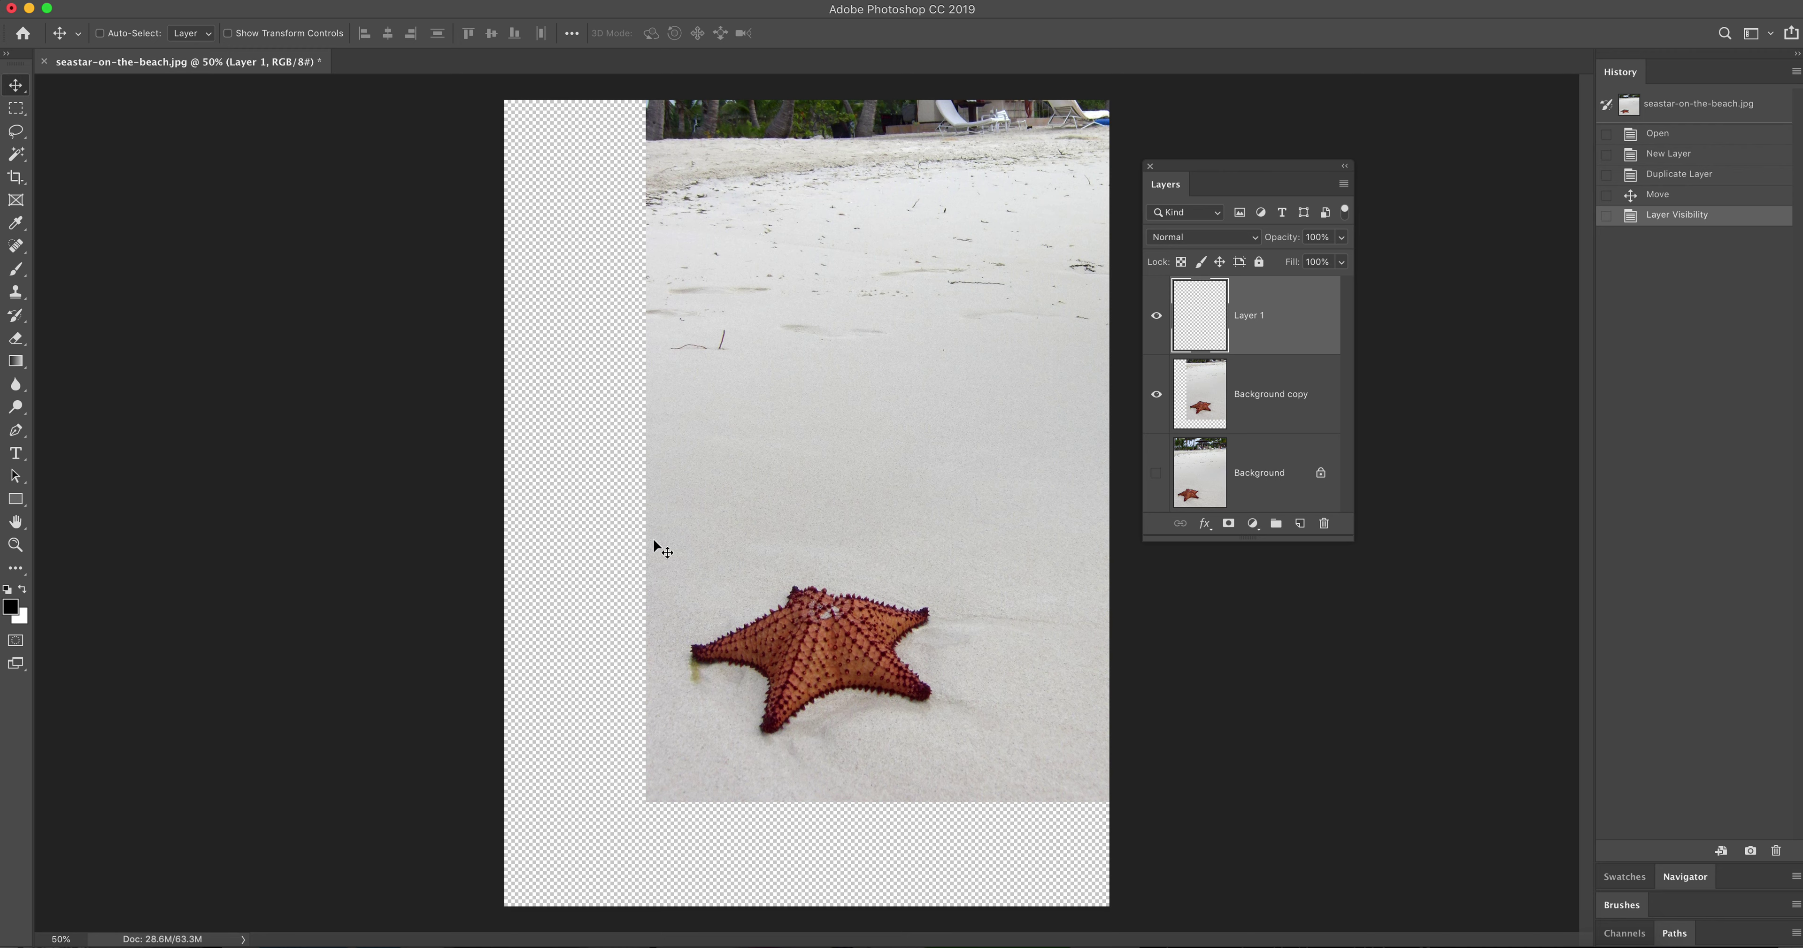
pyautogui.click(1156, 473)
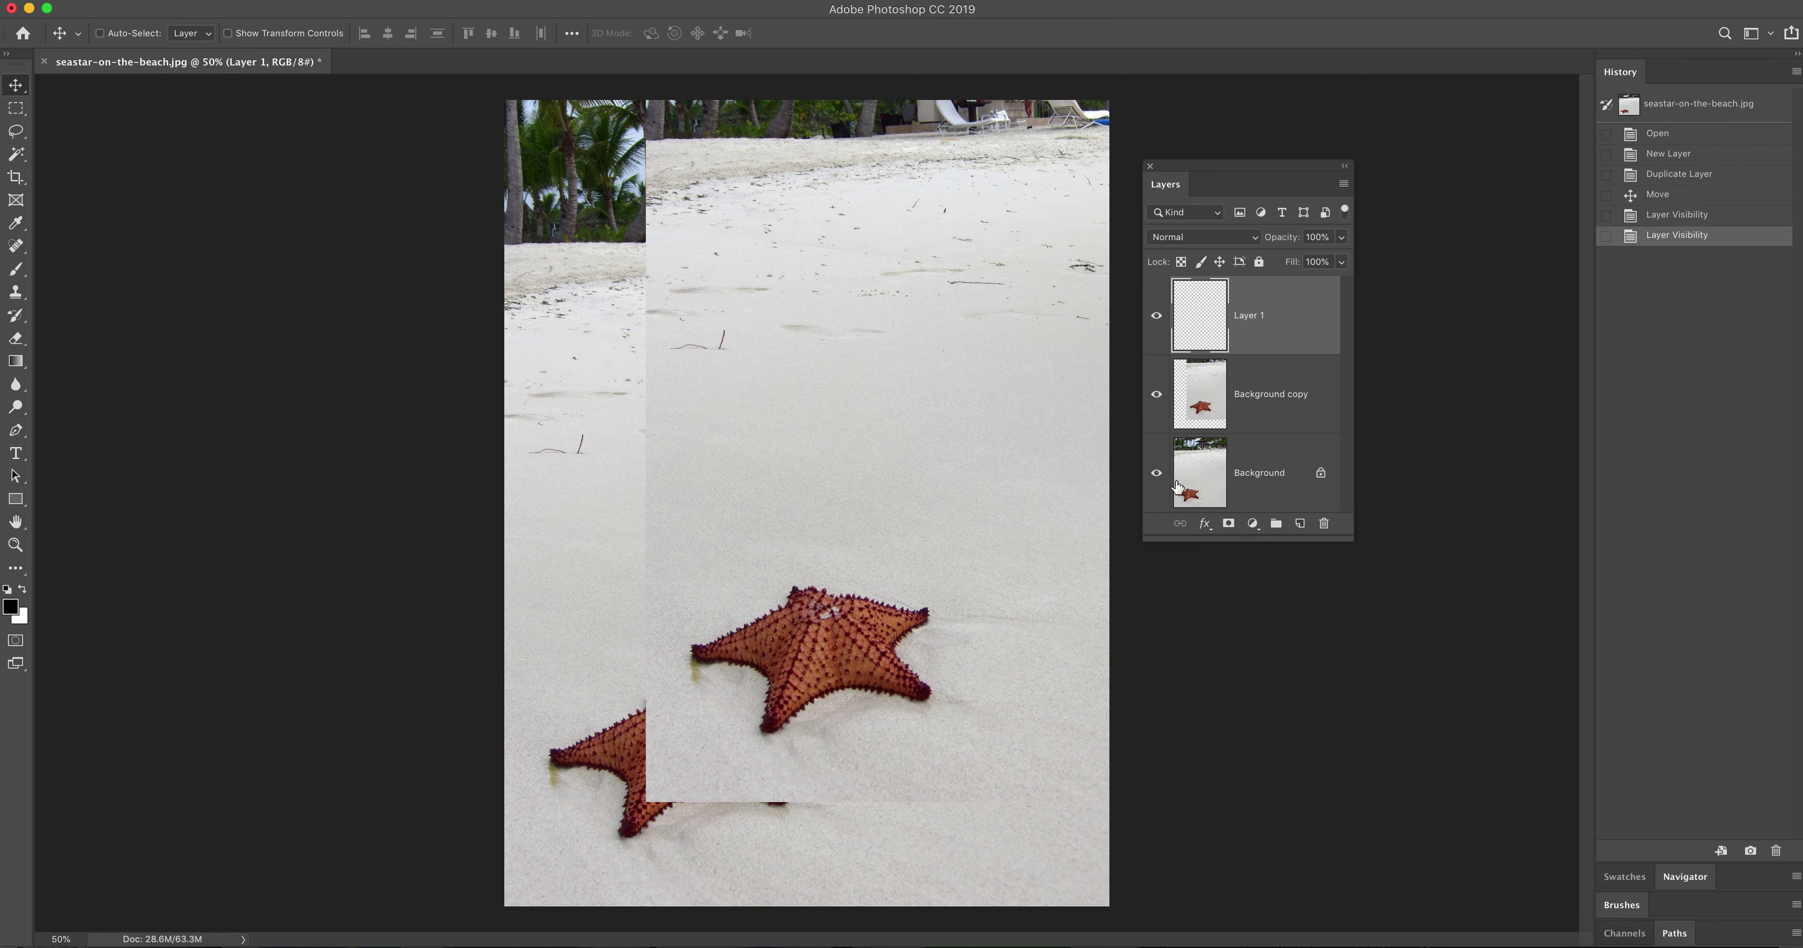
pyautogui.click(1199, 410)
pyautogui.moveTo(983, 429); pyautogui.dragTo(838, 533)
pyautogui.moveTo(716, 609); pyautogui.dragTo(1041, 337)
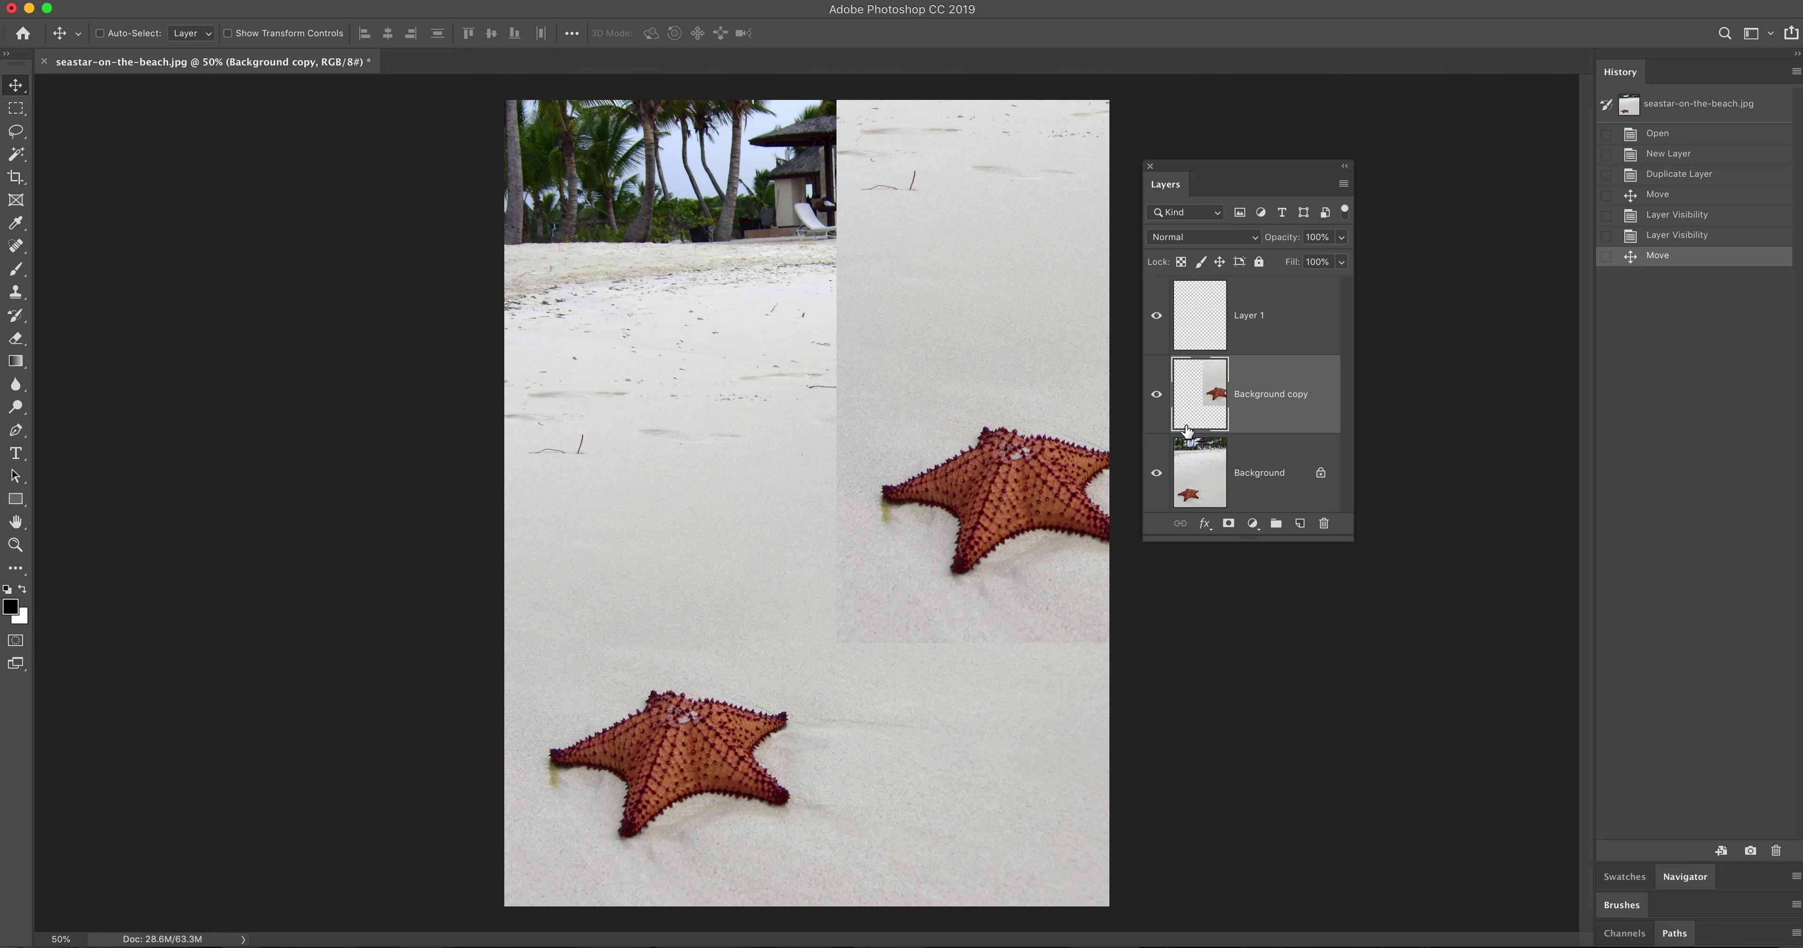
# Delete the Background copy and the empty Layer 1, keeping only the Background layer.
pyautogui.moveTo(1314, 411); pyautogui.dragTo(1324, 524)
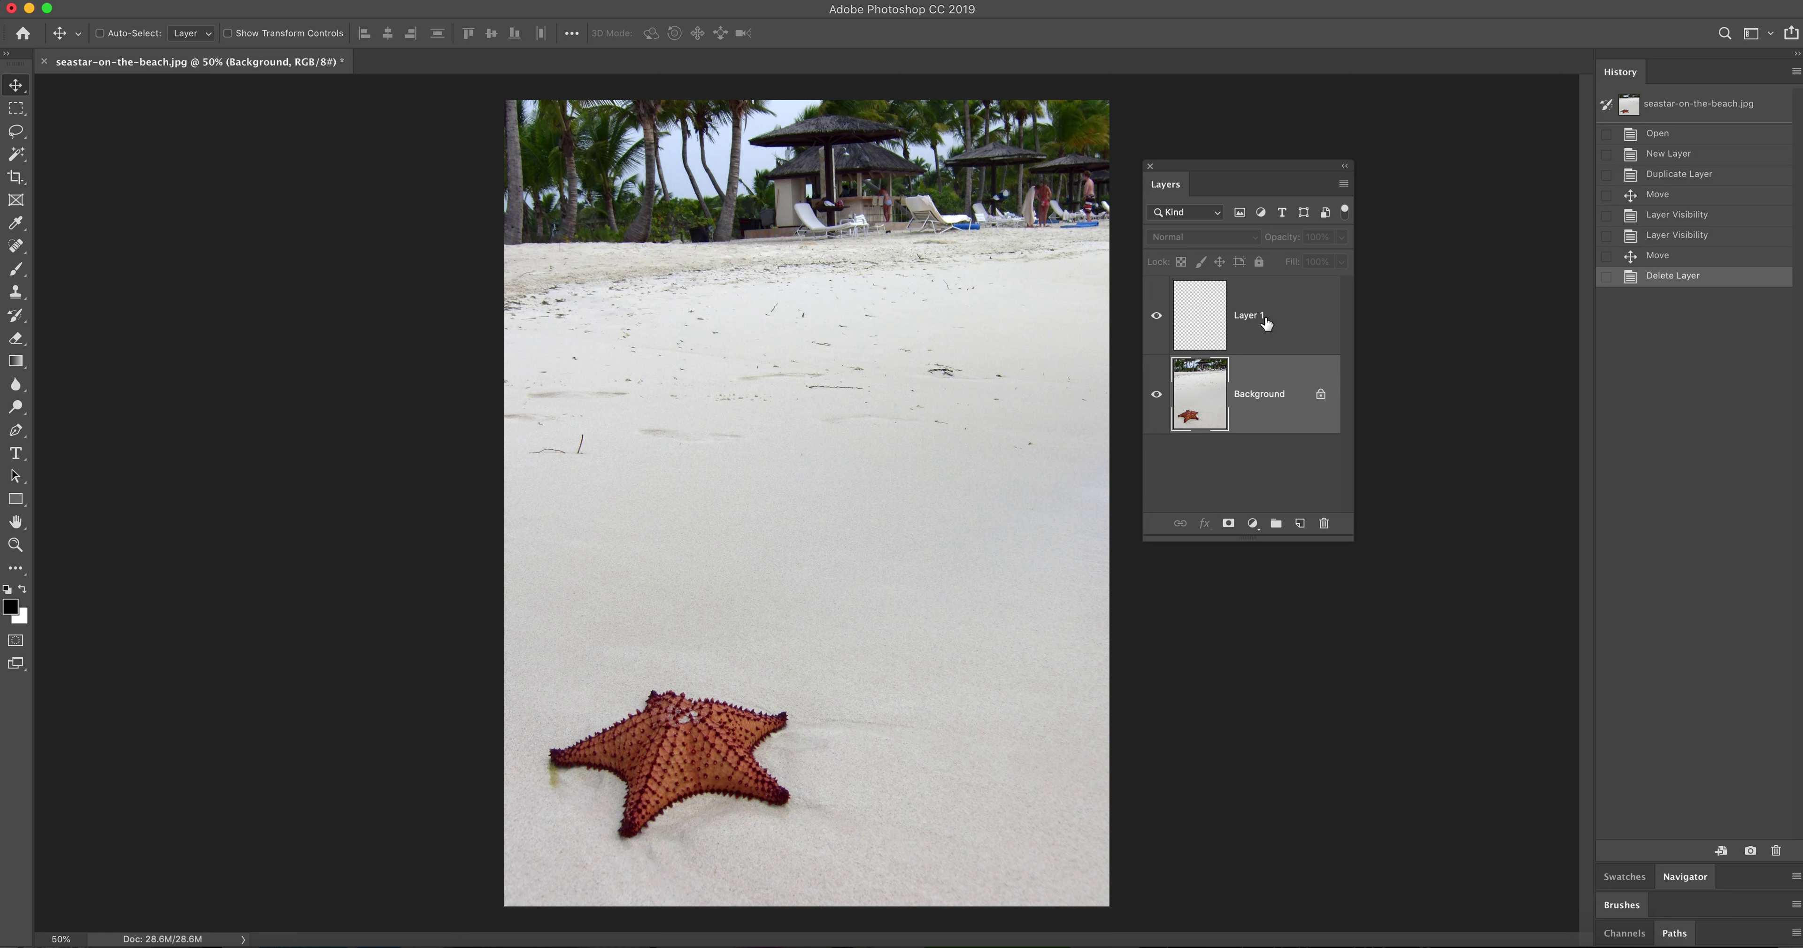
pyautogui.click(1281, 323)
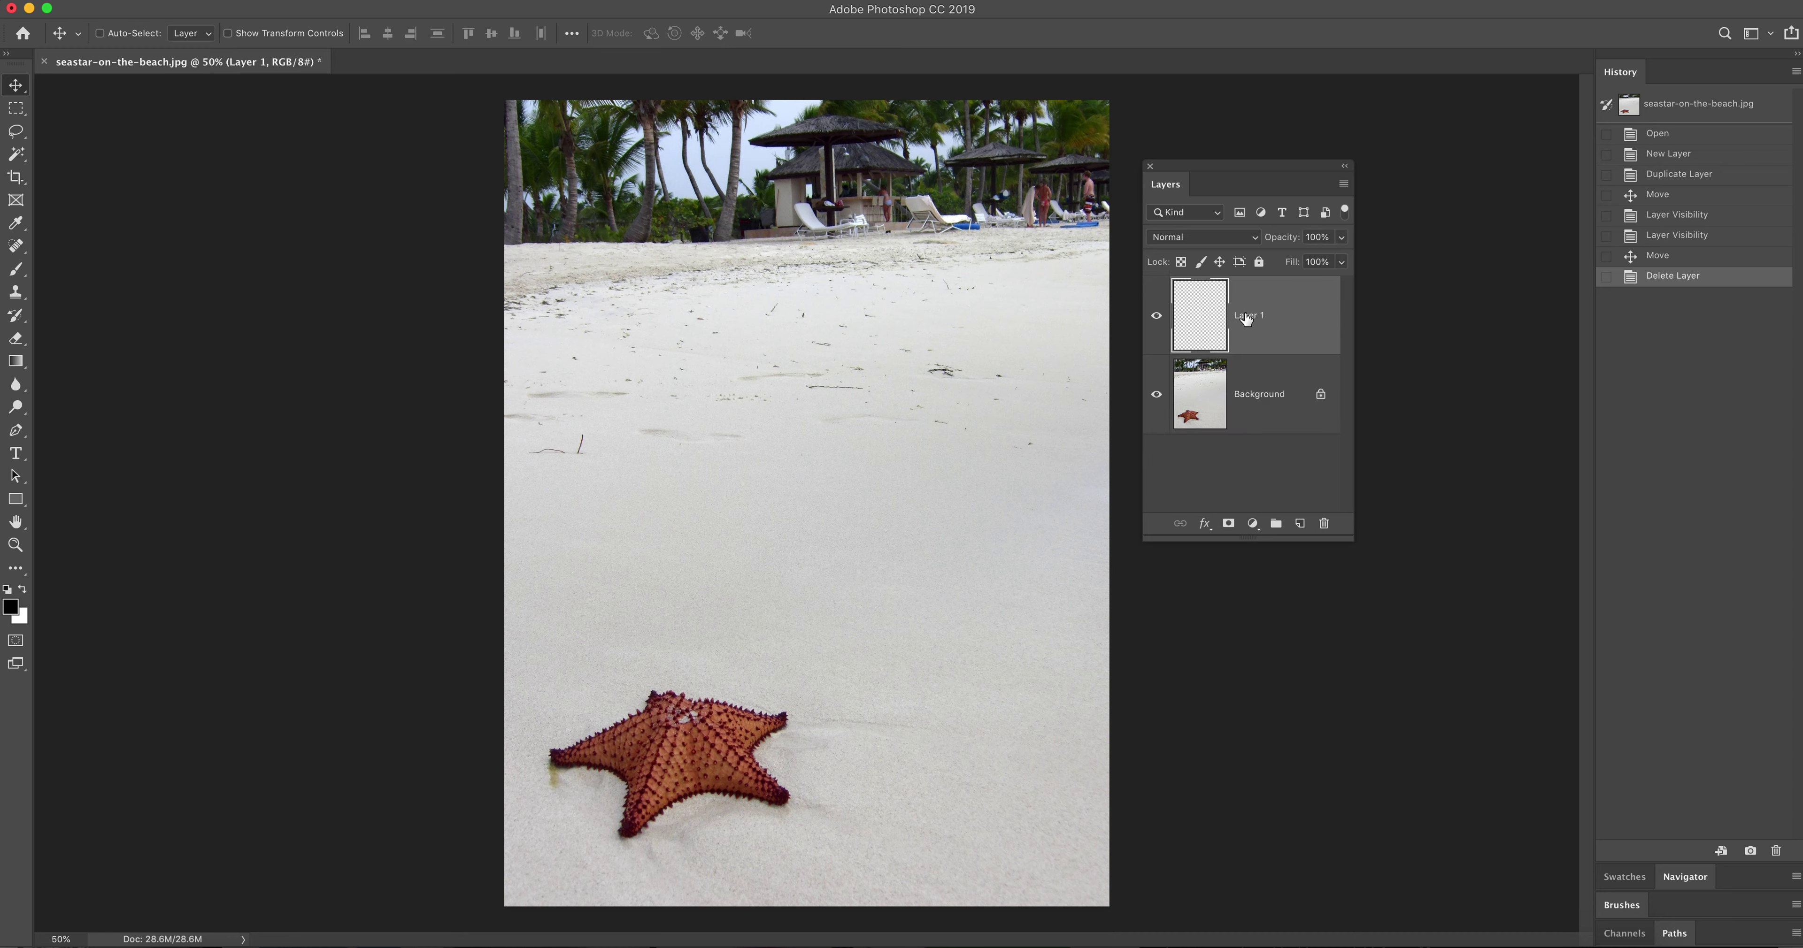
pyautogui.moveTo(1272, 321); pyautogui.dragTo(1324, 523)
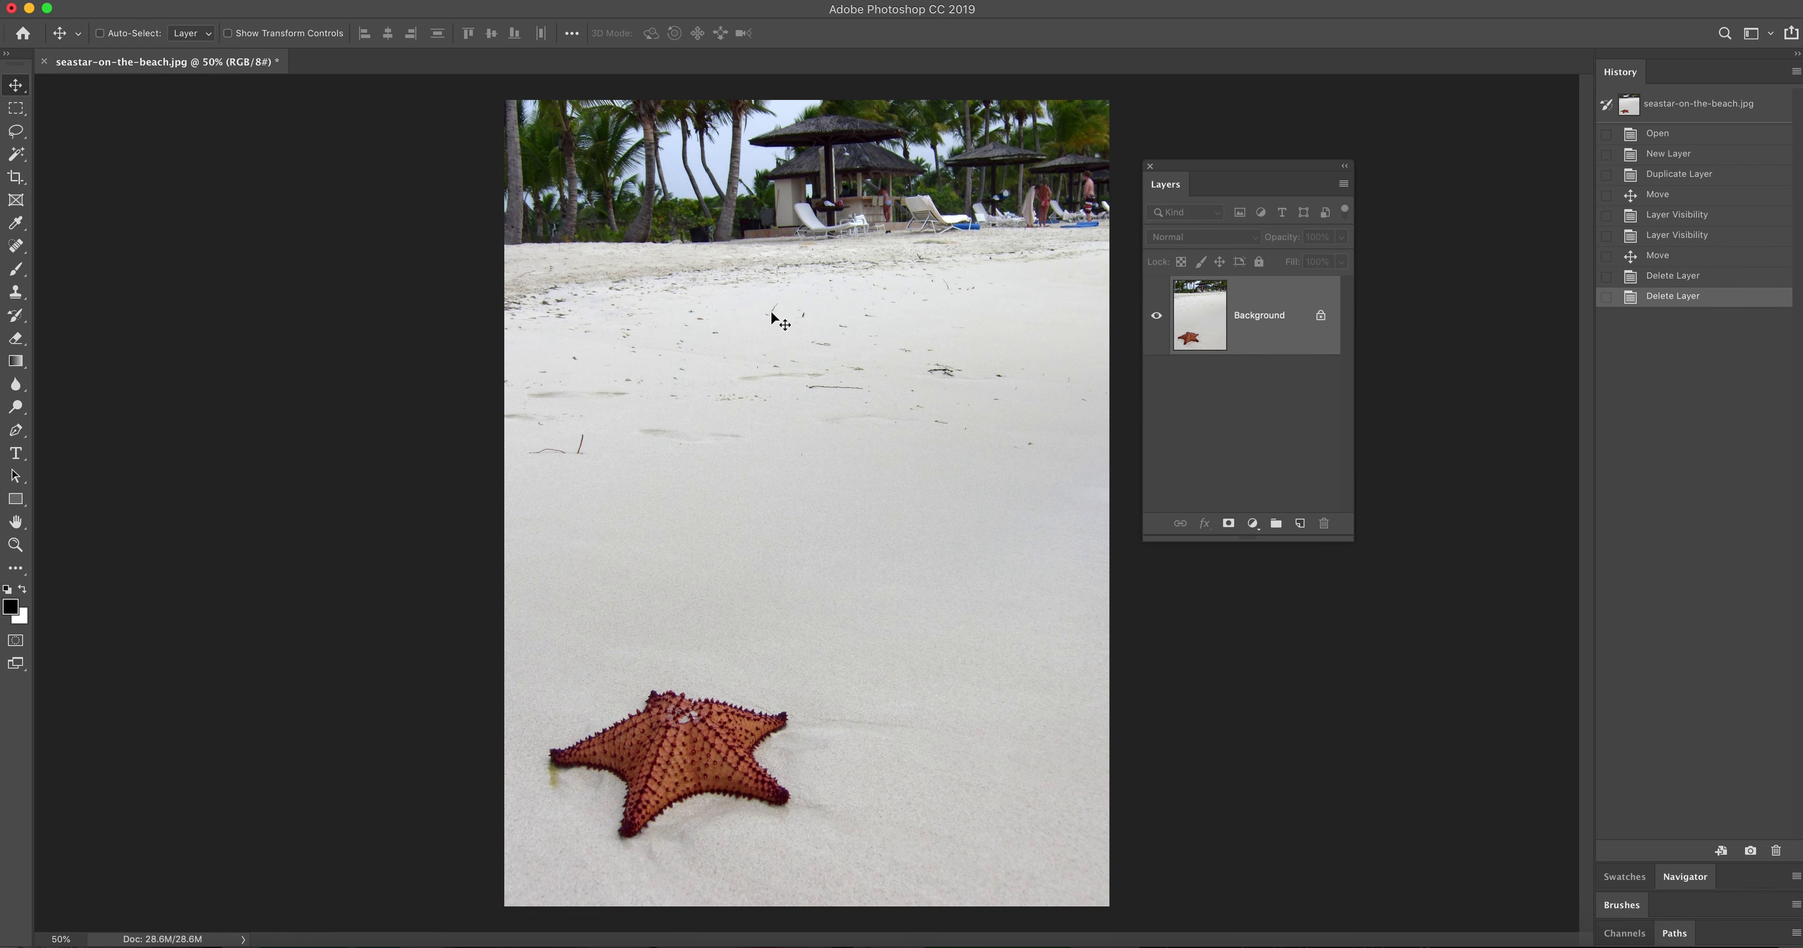
# Add an empty layer above the Background, open its Layer Style settings, and cancel them.
pyautogui.click(1299, 525)
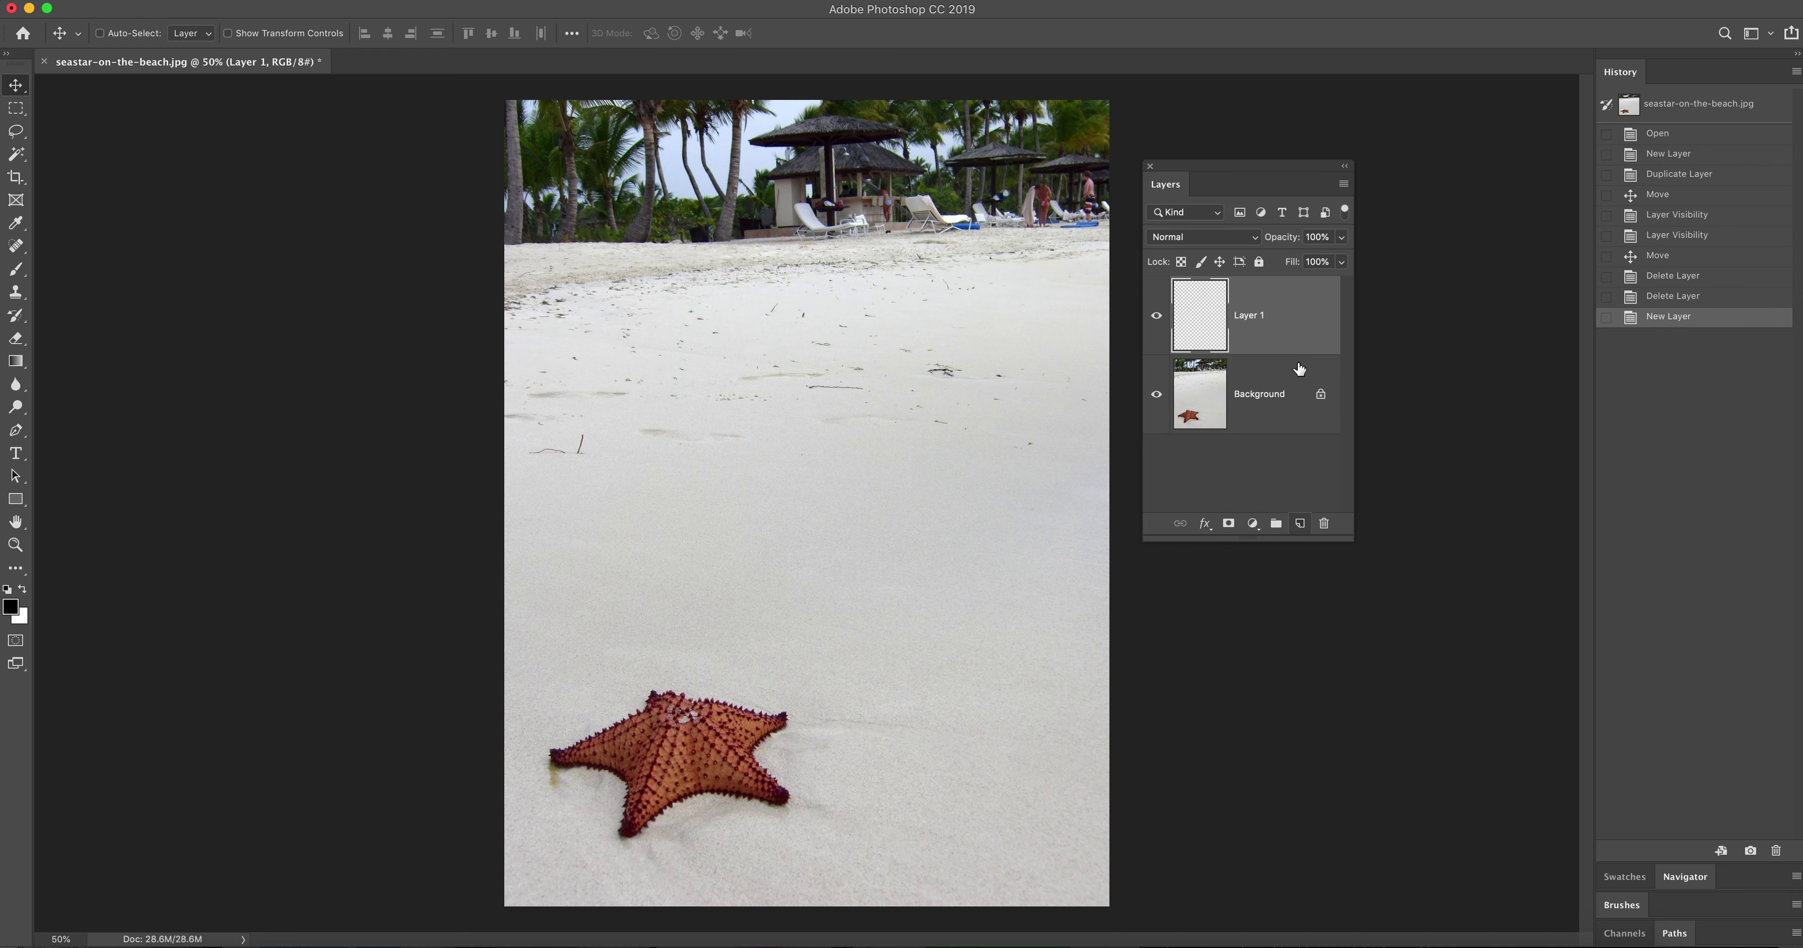
pyautogui.doubleClick(1244, 318)
pyautogui.click(1277, 340)
pyautogui.doubleClick(1297, 321)
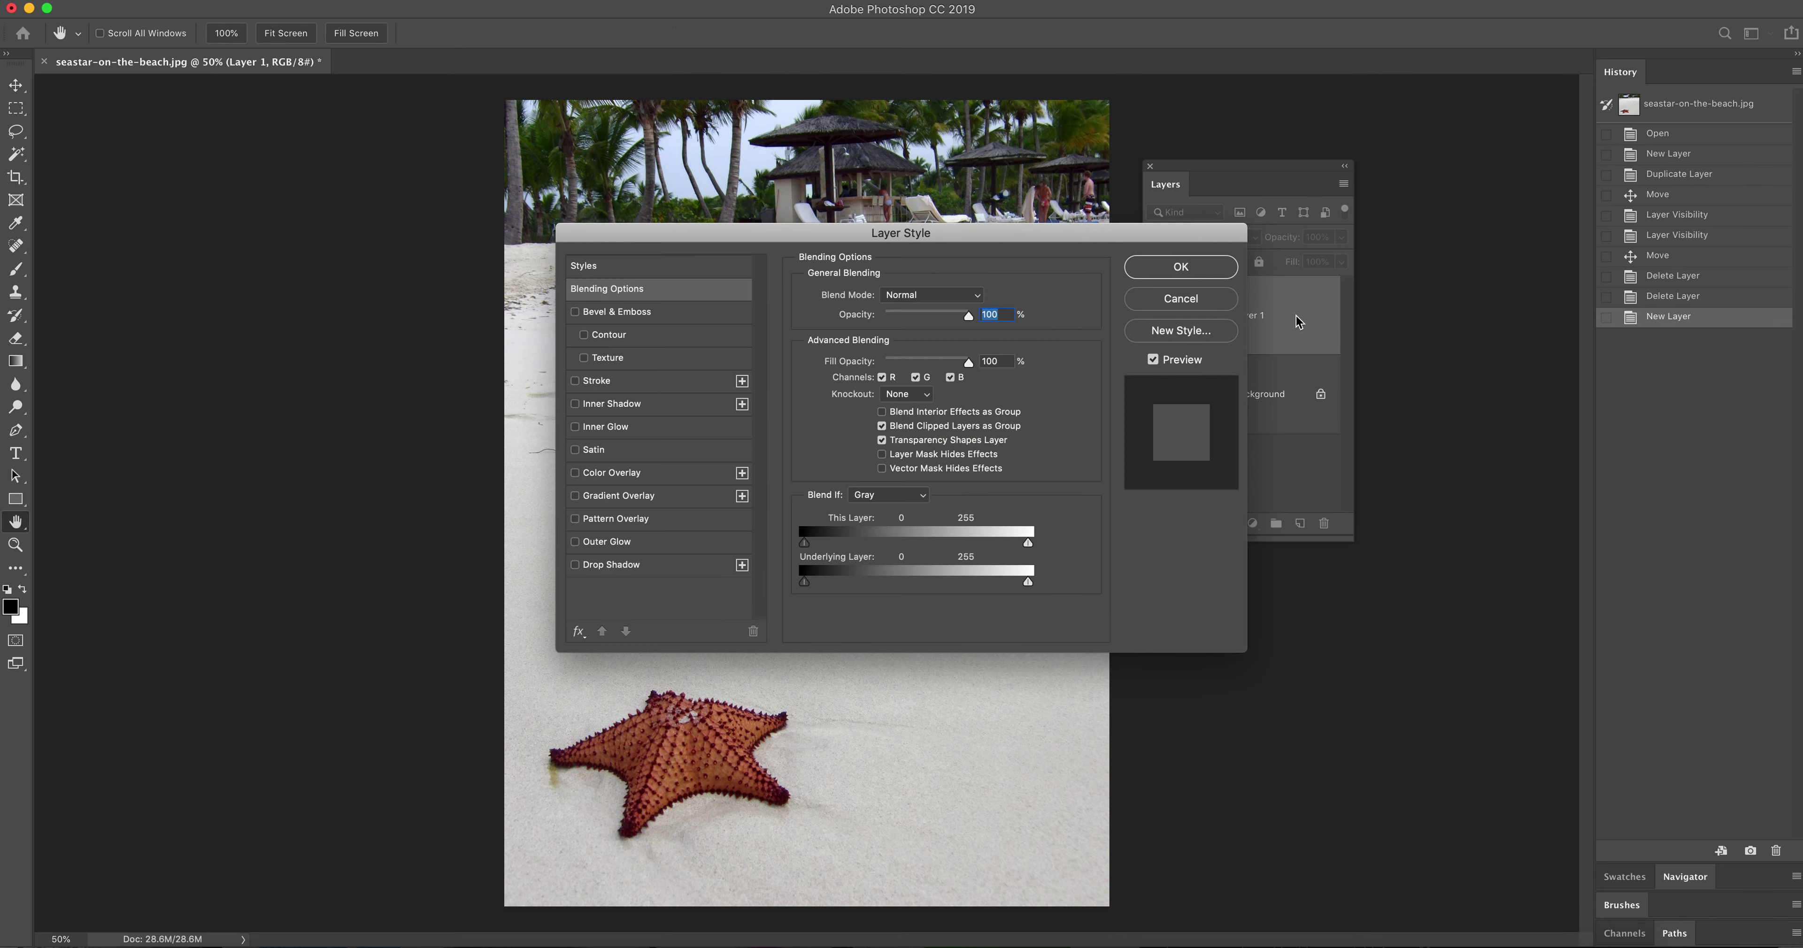
pyautogui.moveTo(1064, 231); pyautogui.dragTo(947, 218)
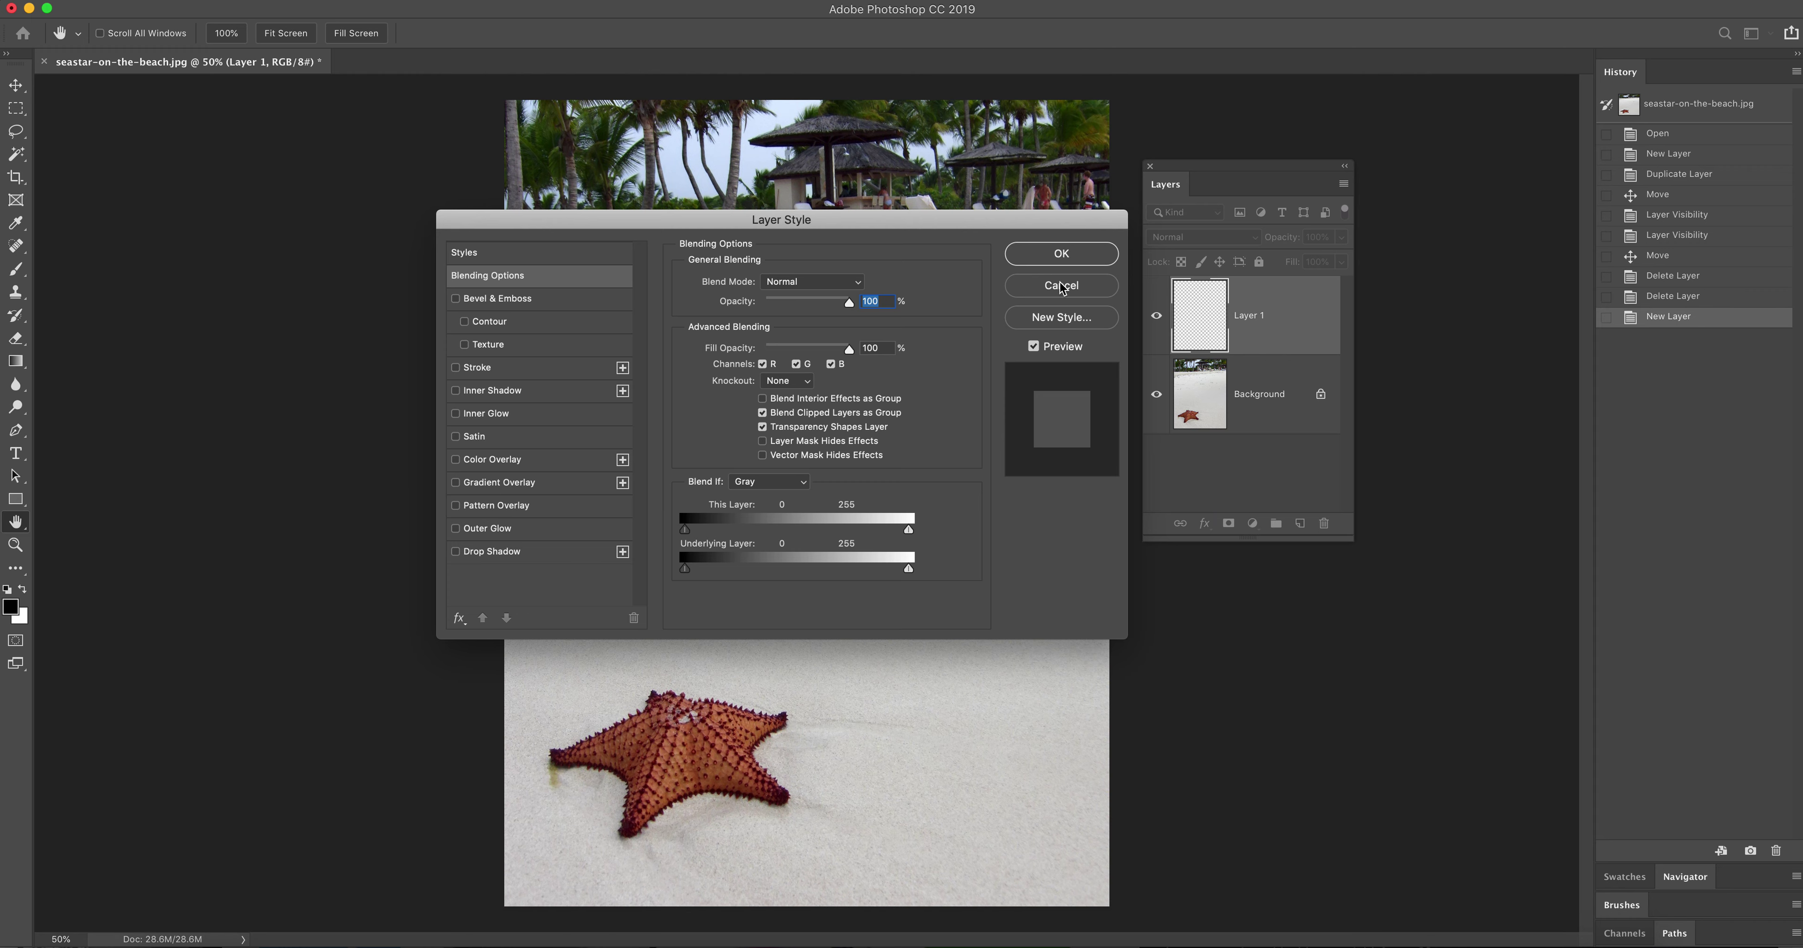
pyautogui.press('Escape')
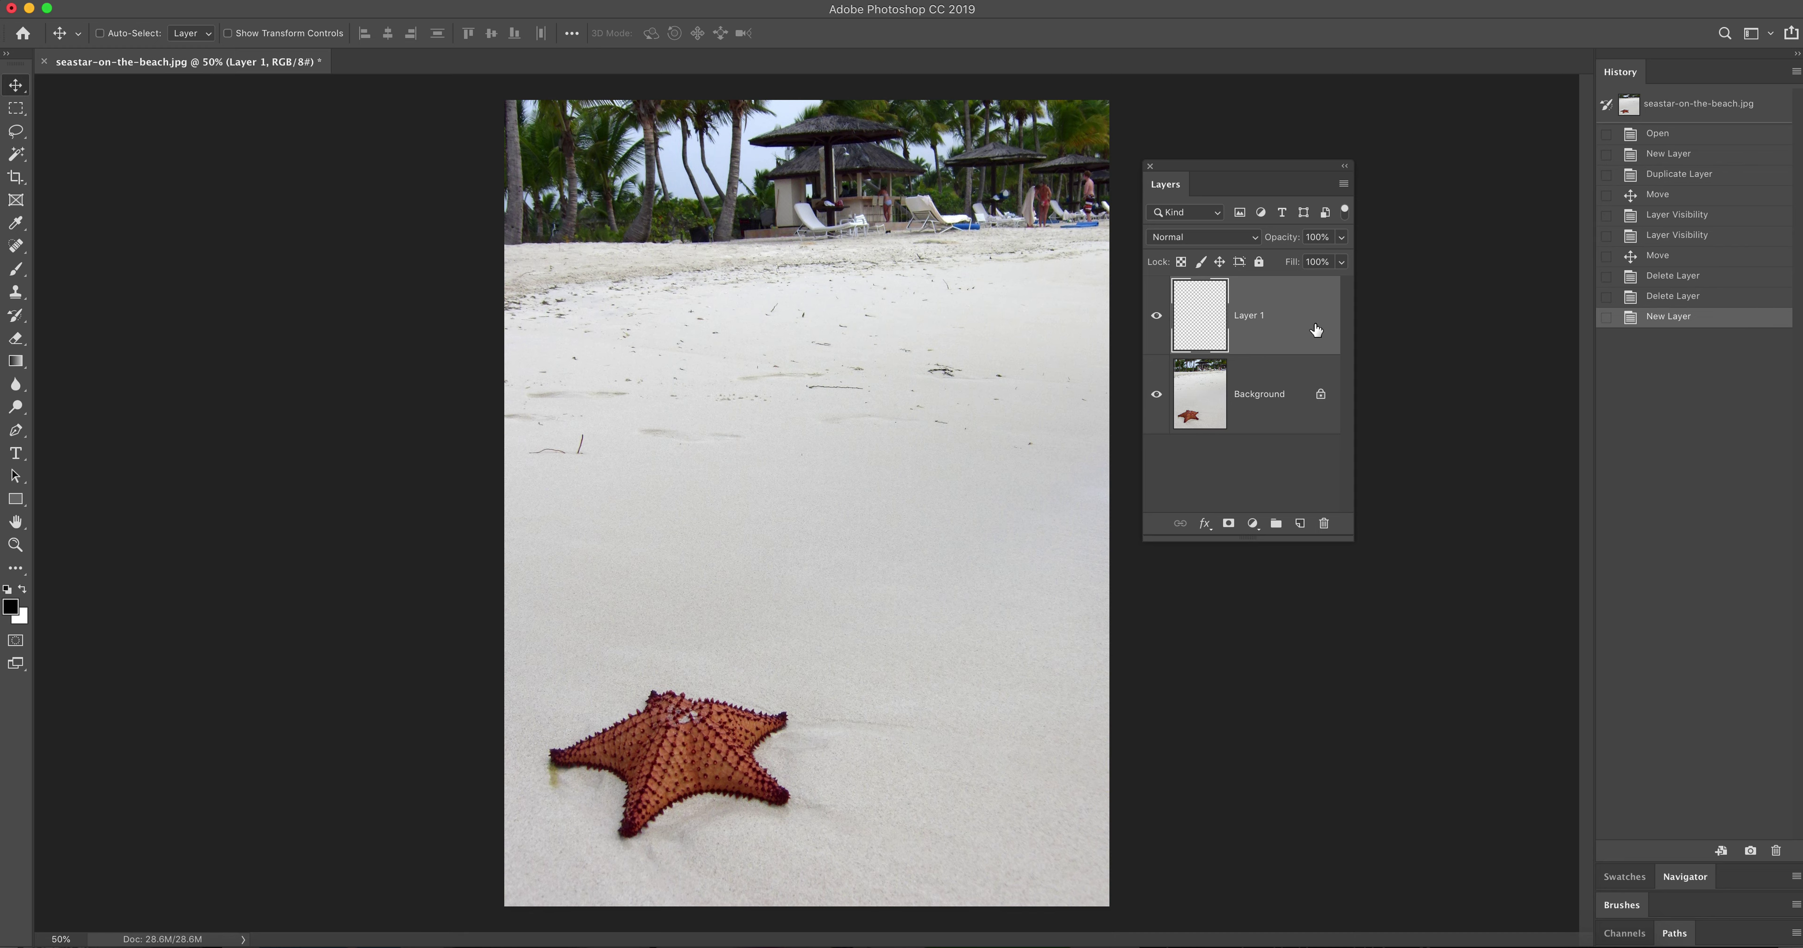
# Rename the empty layer as "rename" and delete it.
pyautogui.doubleClick(1250, 316)
pyautogui.write('rename')
pyautogui.click(1304, 331)
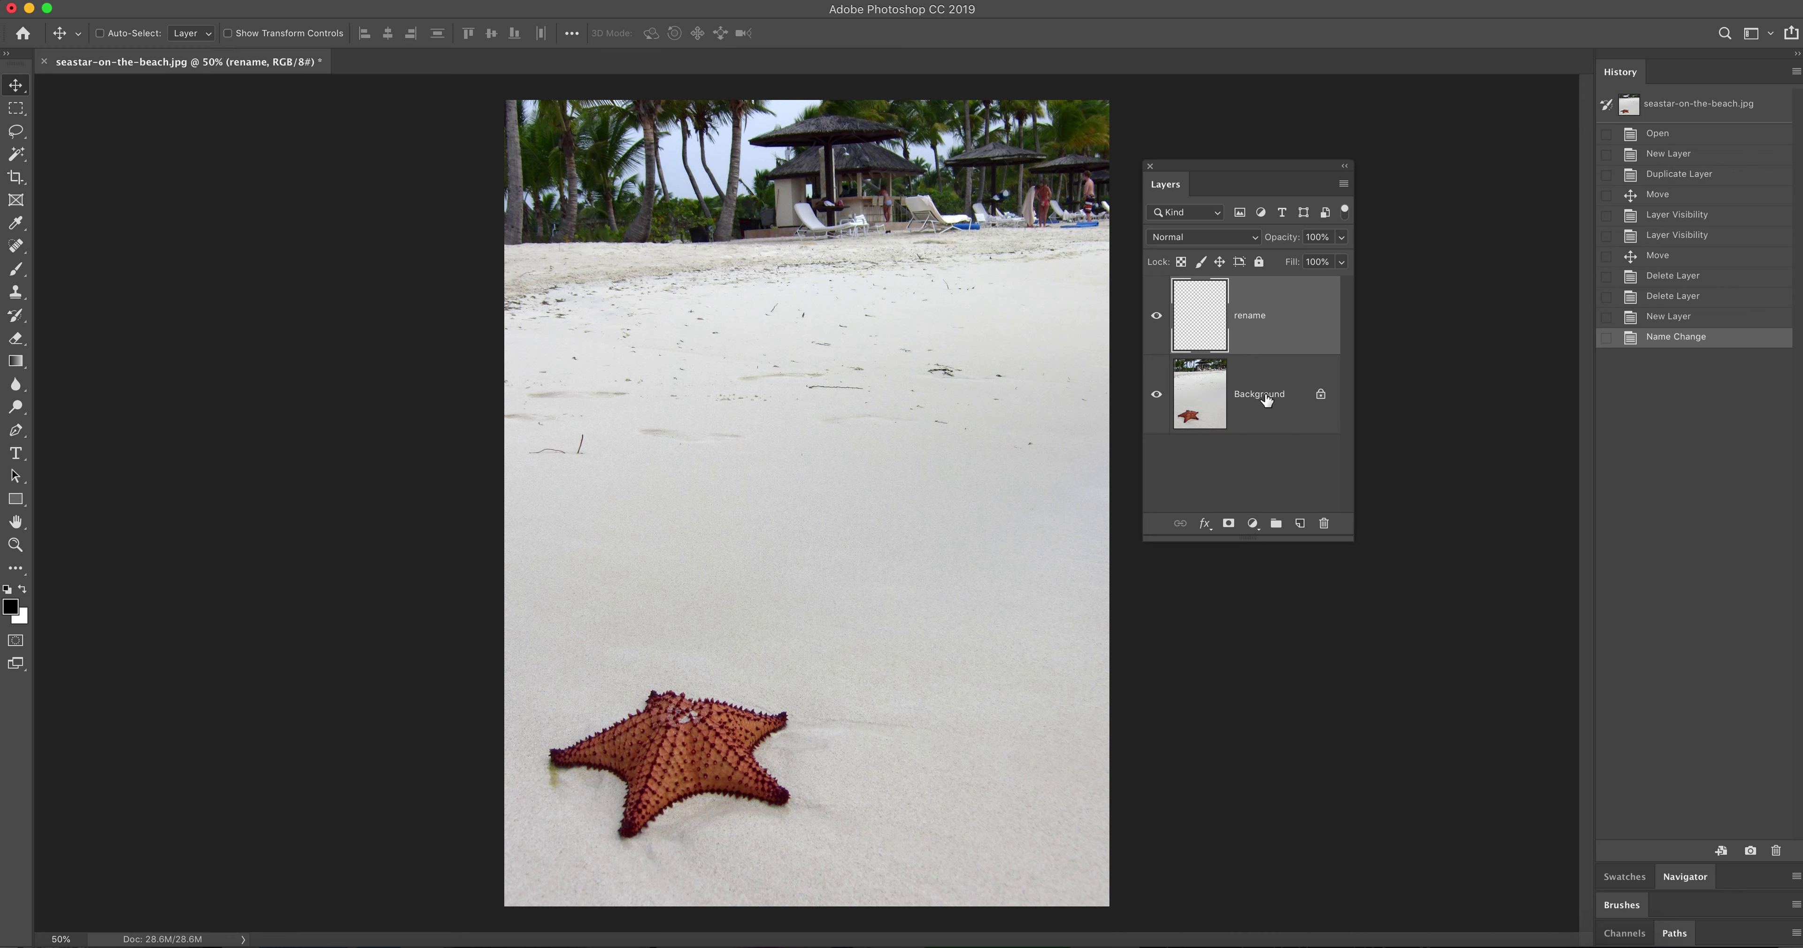
pyautogui.moveTo(1294, 313); pyautogui.dragTo(1324, 524)
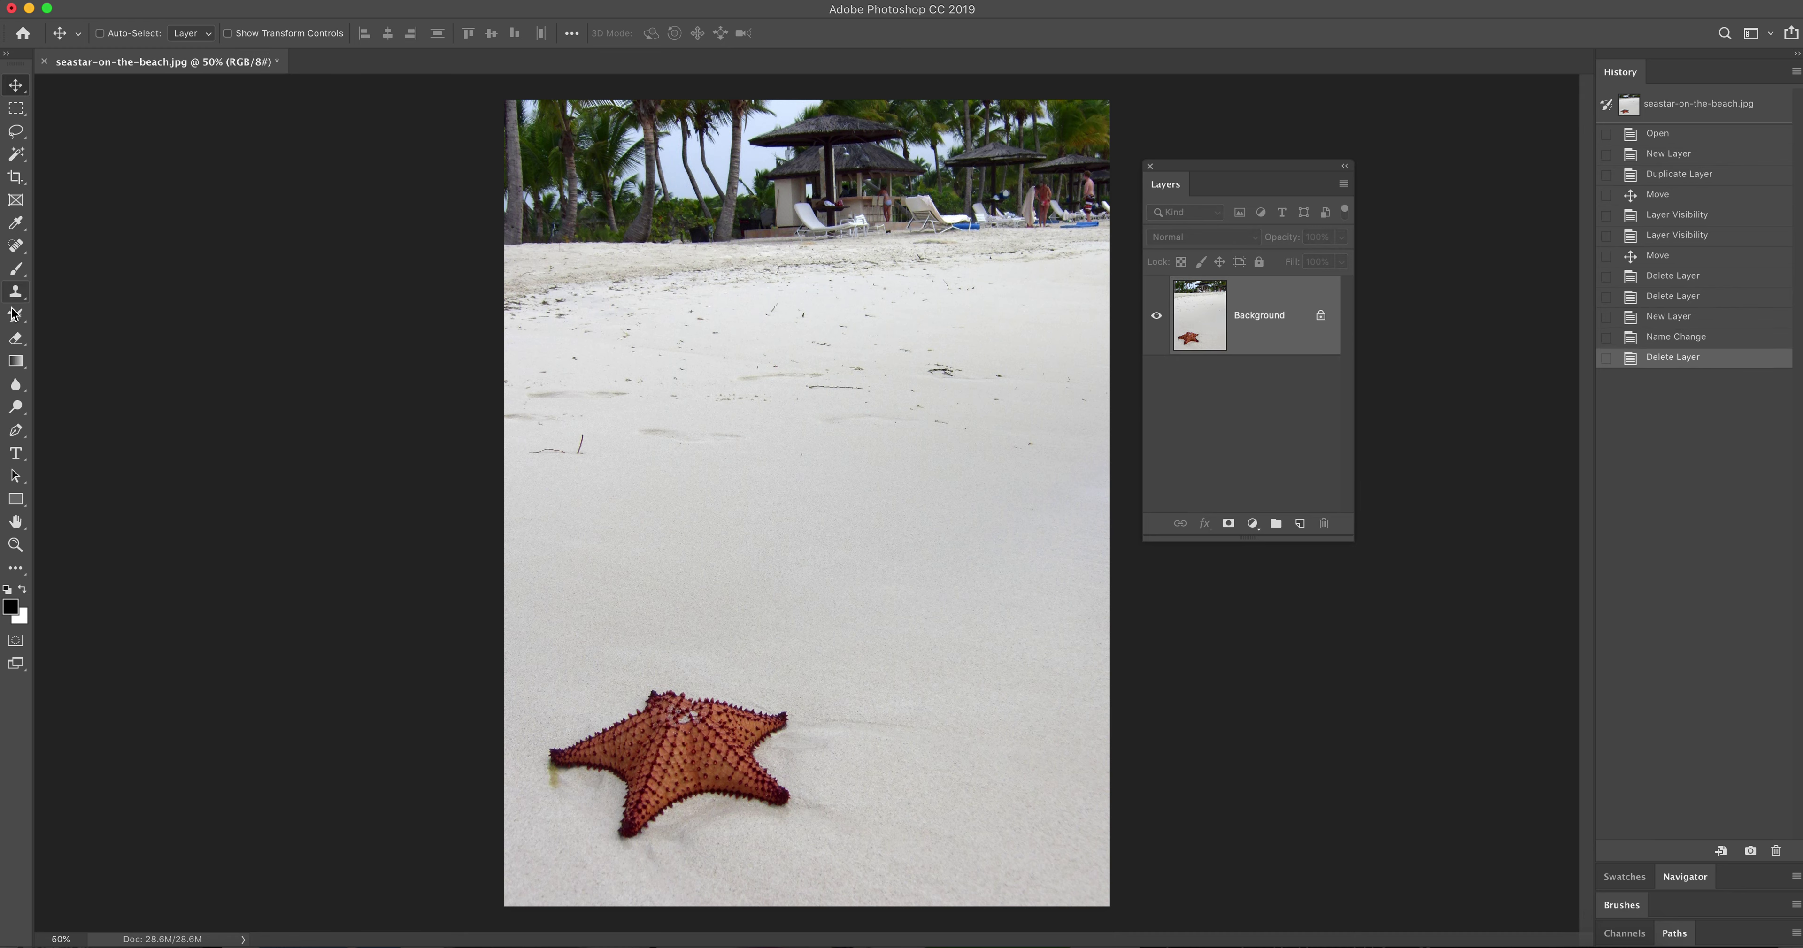
# Clone the sea star onto the upper-right sand of the Background layer with the Clone Stamp, and revert the cloning.
pyautogui.click(15, 291)
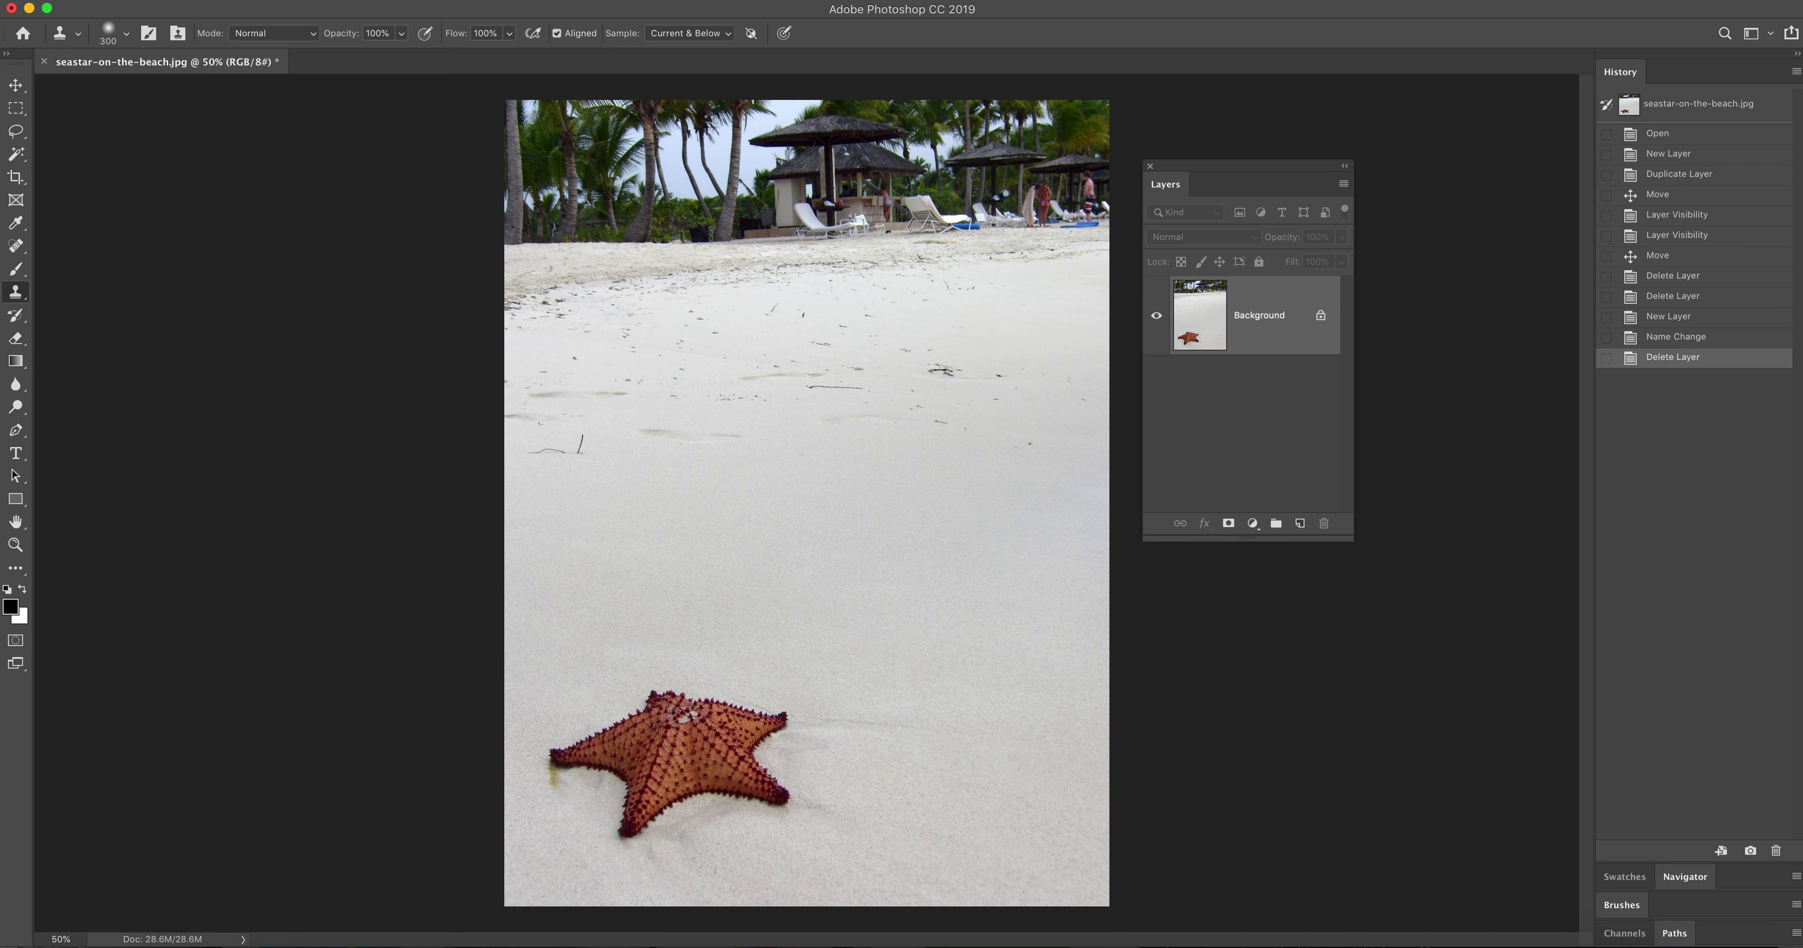
pyautogui.keyDown('alt'); pyautogui.click(683, 710); pyautogui.keyUp('alt')
pyautogui.moveTo(890, 450)
pyautogui.mouseDown()
pyautogui.moveTo(946, 425)
pyautogui.moveTo(931, 409)
pyautogui.moveTo(904, 439)
pyautogui.moveTo(833, 393)
pyautogui.moveTo(772, 427)
pyautogui.moveTo(846, 426)
pyautogui.moveTo(877, 472)
pyautogui.moveTo(912, 475)
pyautogui.moveTo(993, 444)
pyautogui.moveTo(953, 404)
pyautogui.moveTo(1027, 387)
pyautogui.moveTo(900, 365)
pyautogui.moveTo(817, 424)
pyautogui.moveTo(869, 485)
pyautogui.moveTo(867, 513)
pyautogui.moveTo(910, 517)
pyautogui.mouseUp()
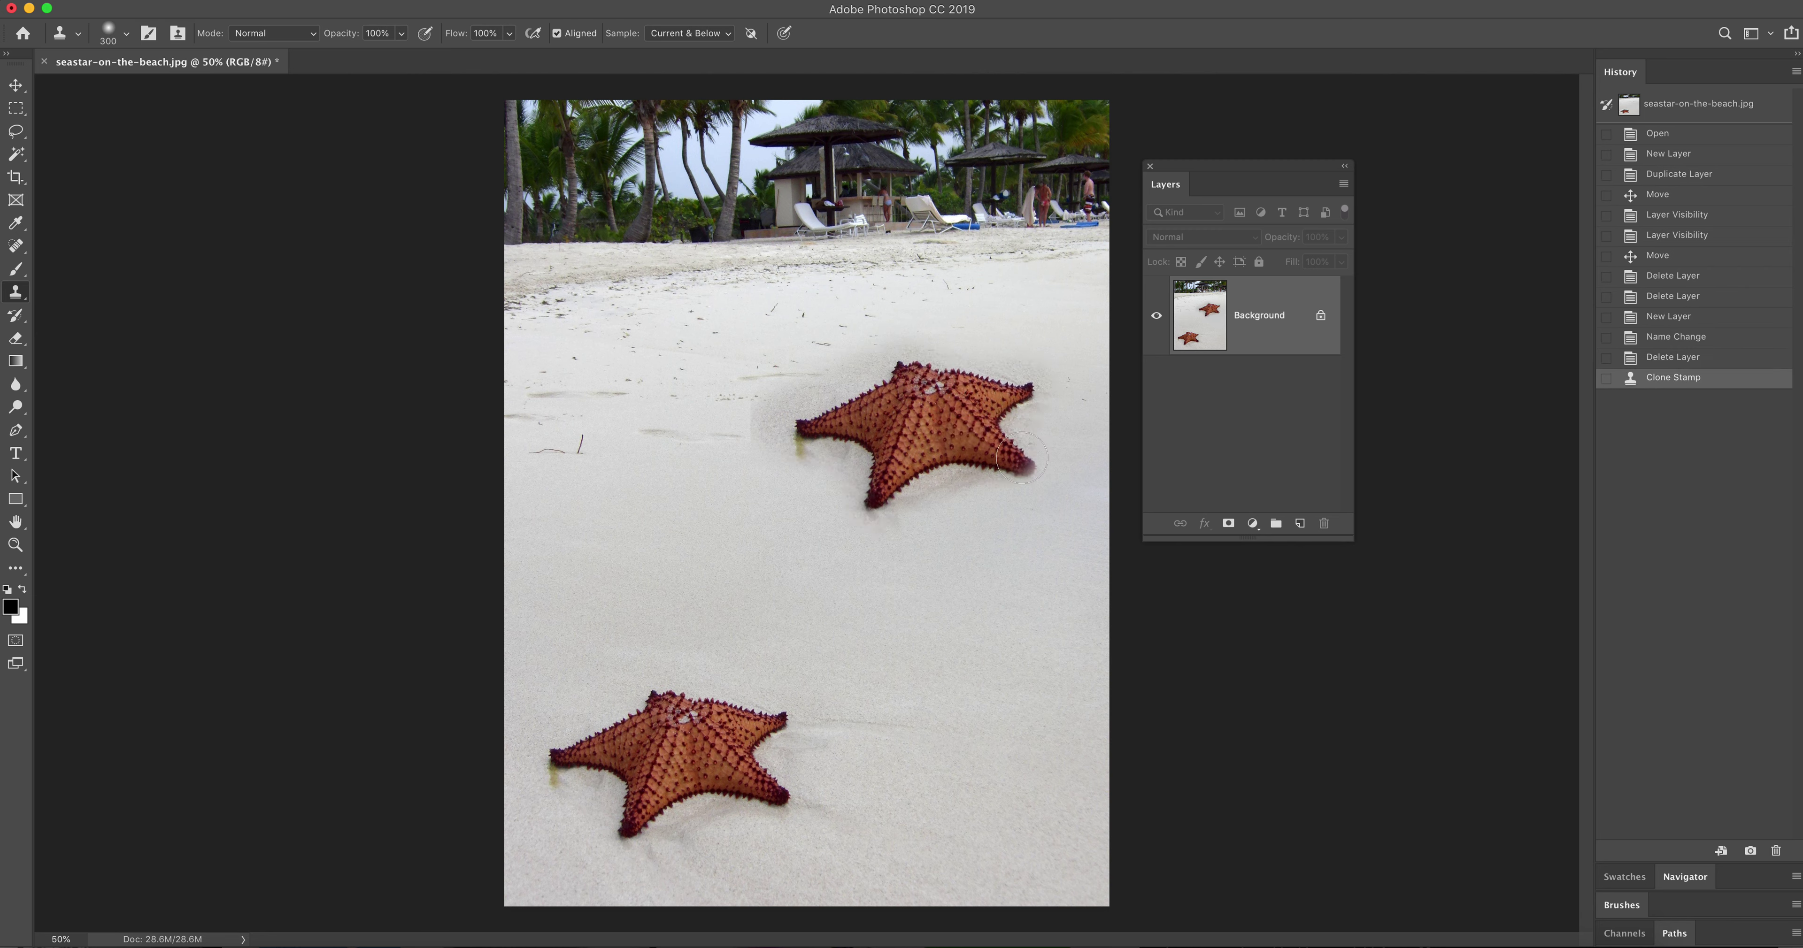
pyautogui.moveTo(1022, 459); pyautogui.dragTo(997, 432)
pyautogui.click(1671, 358)
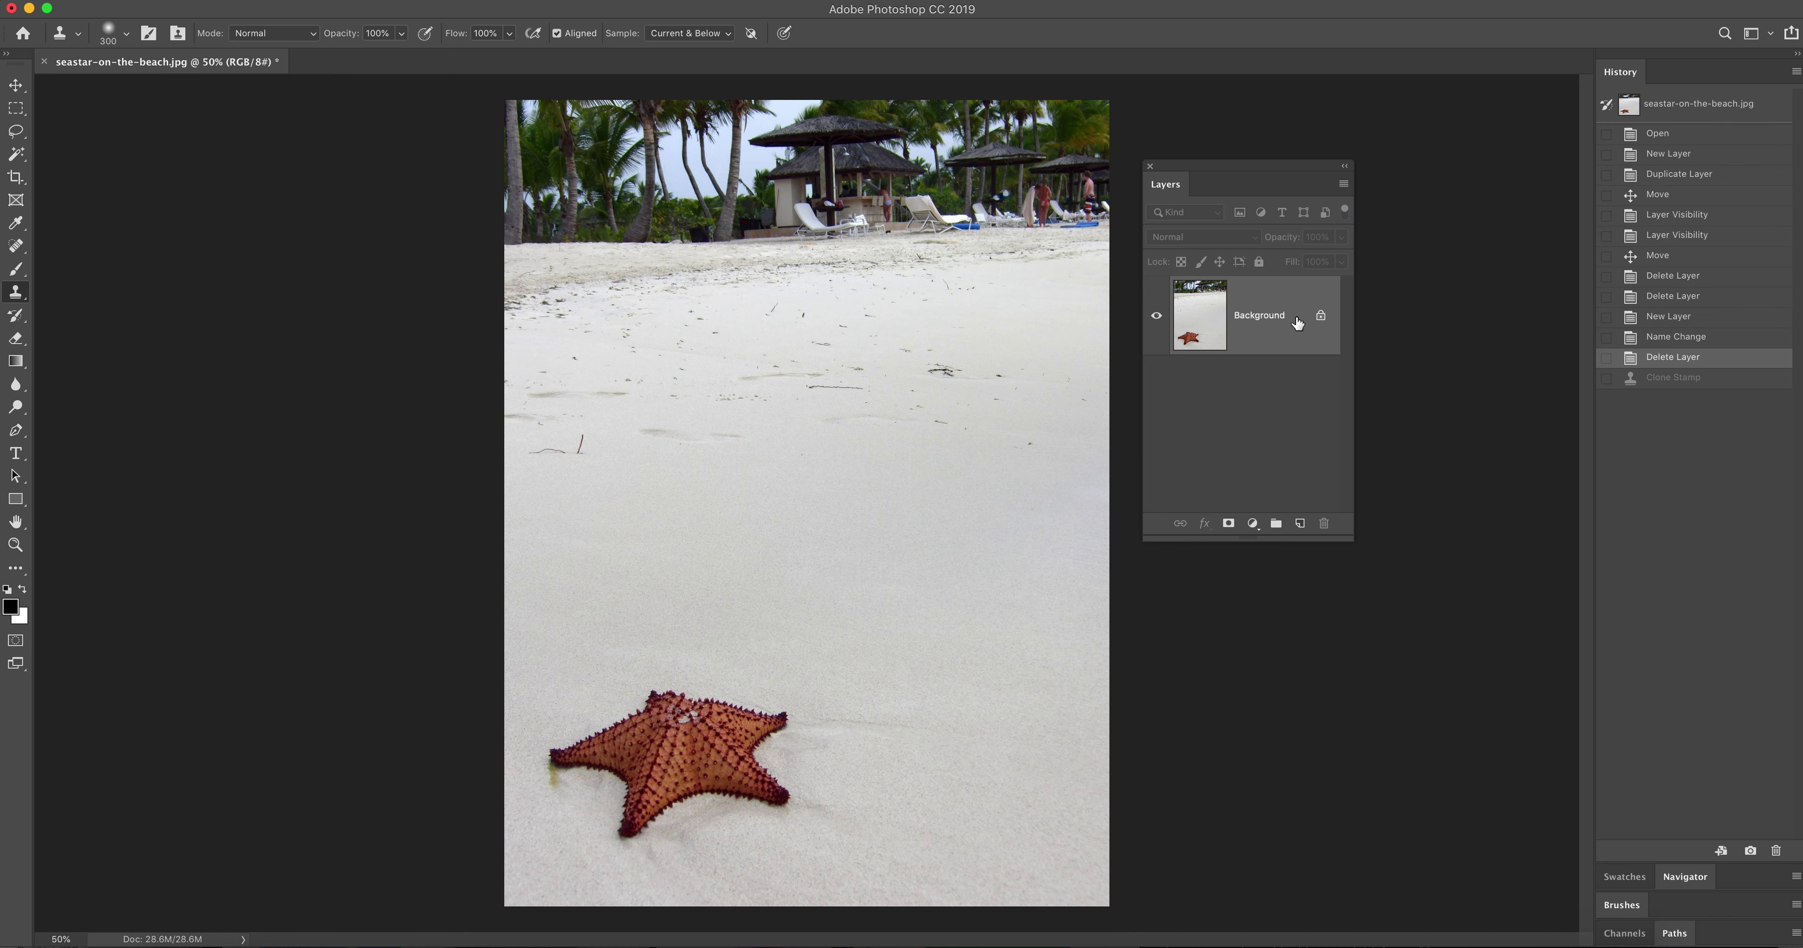
# Add an empty layer above the Background and set the Clone Stamp to sample Current & Below.
pyautogui.click(1298, 525)
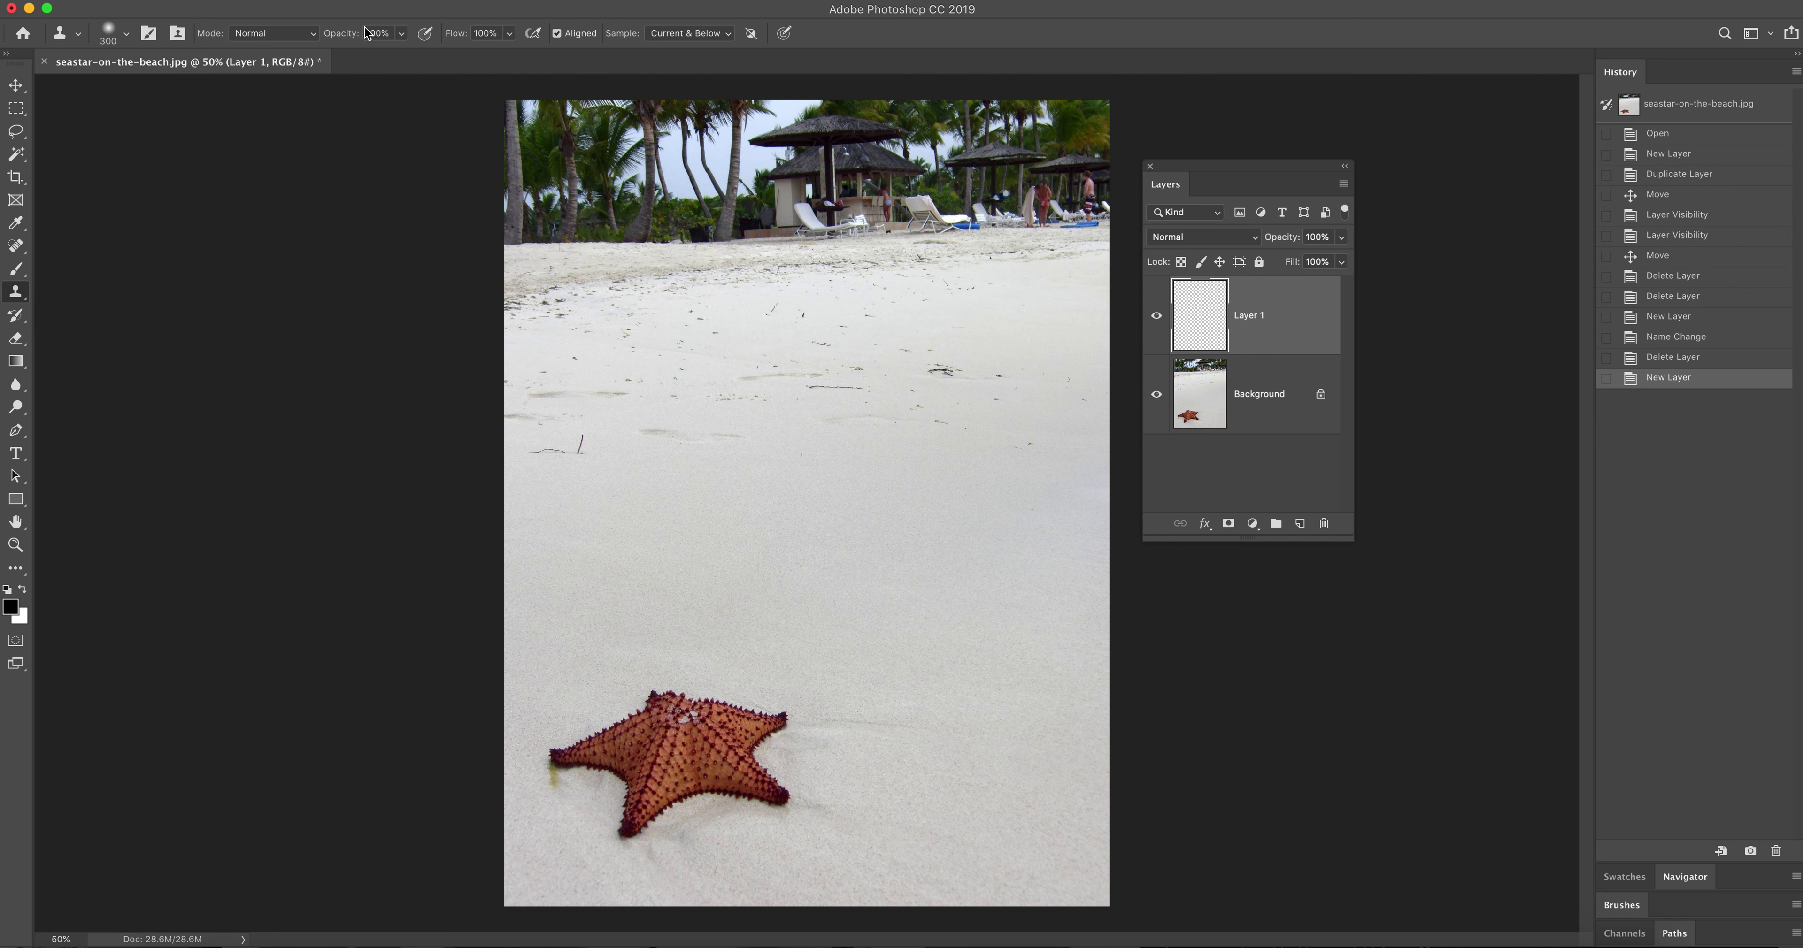
pyautogui.click(667, 38)
pyautogui.click(634, 42)
pyautogui.click(662, 39)
pyautogui.click(672, 20)
pyautogui.click(670, 40)
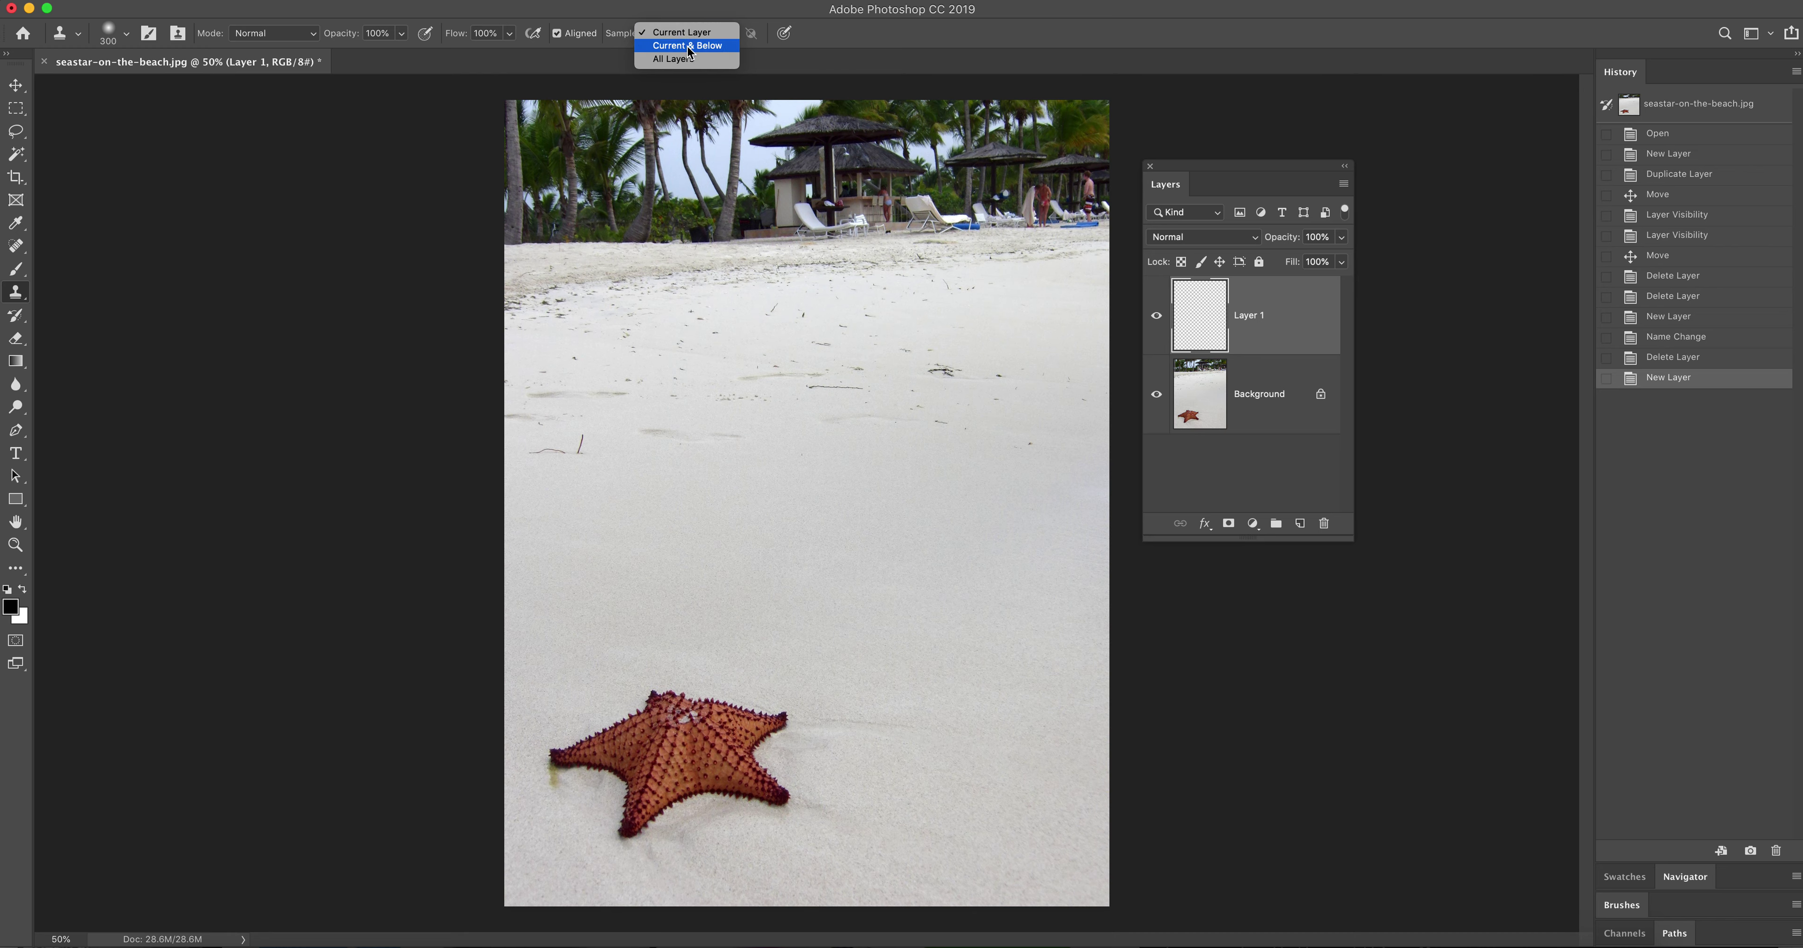
pyautogui.click(689, 46)
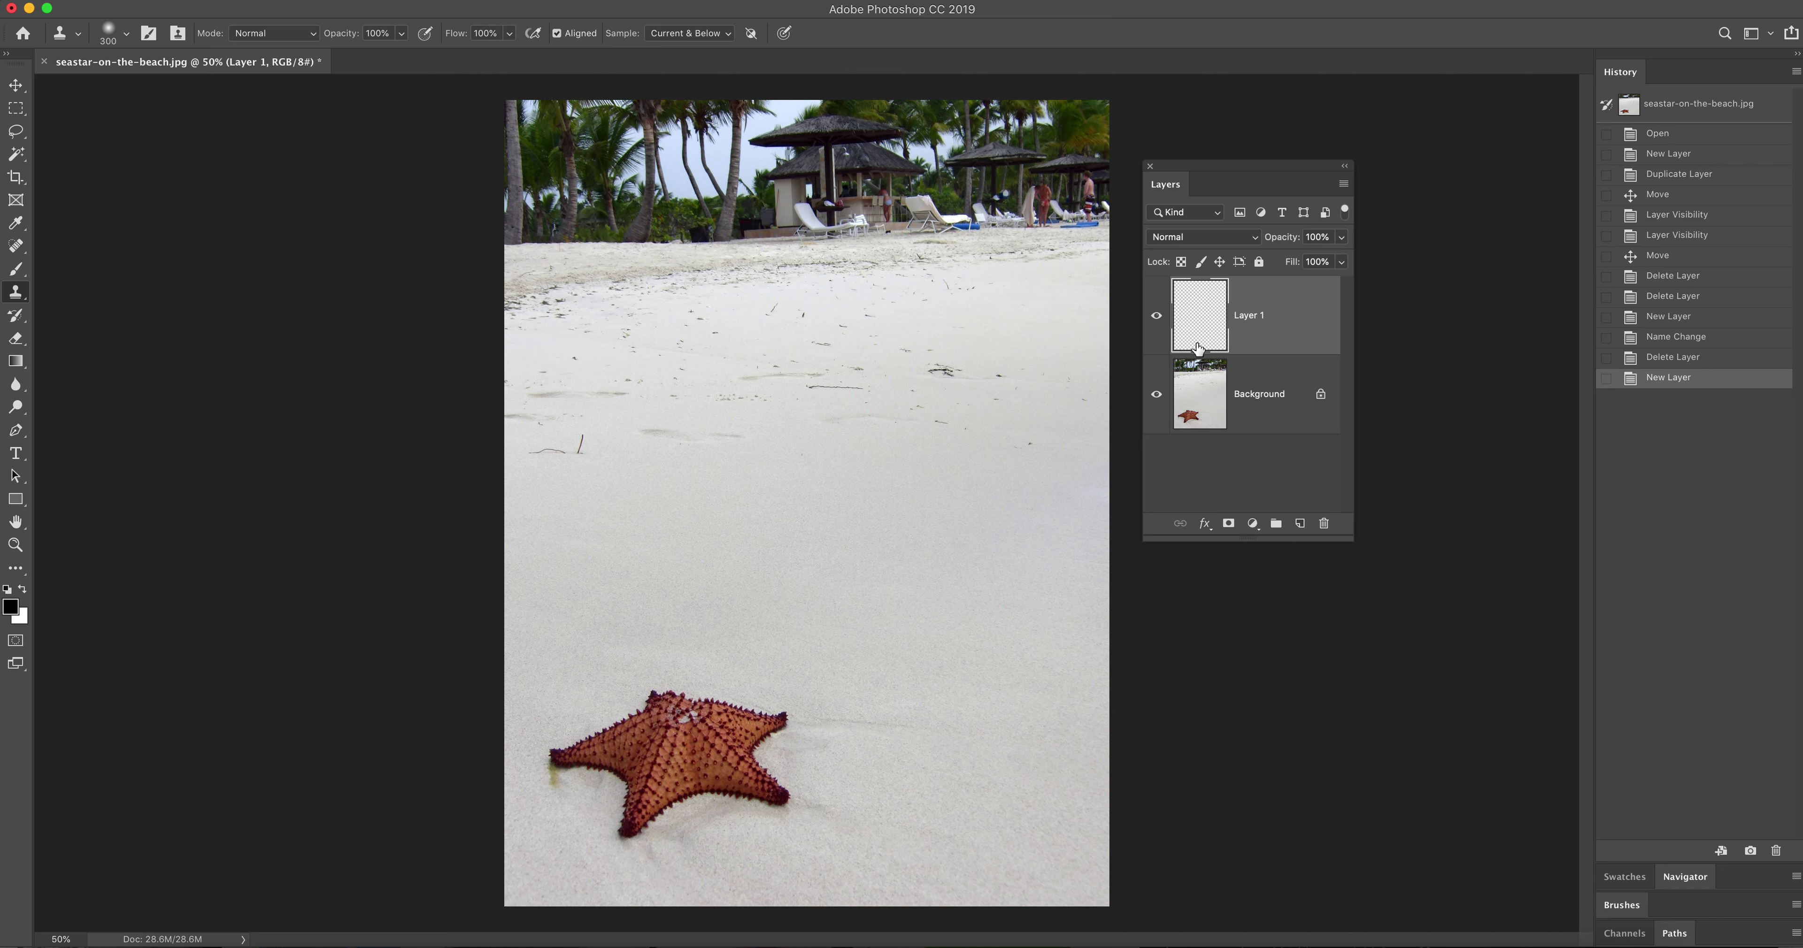
# Clone the sea star from the lower-left sand onto the upper-right sand, painting on the empty Layer 1 with the Clone Stamp.
pyautogui.click(1260, 398)
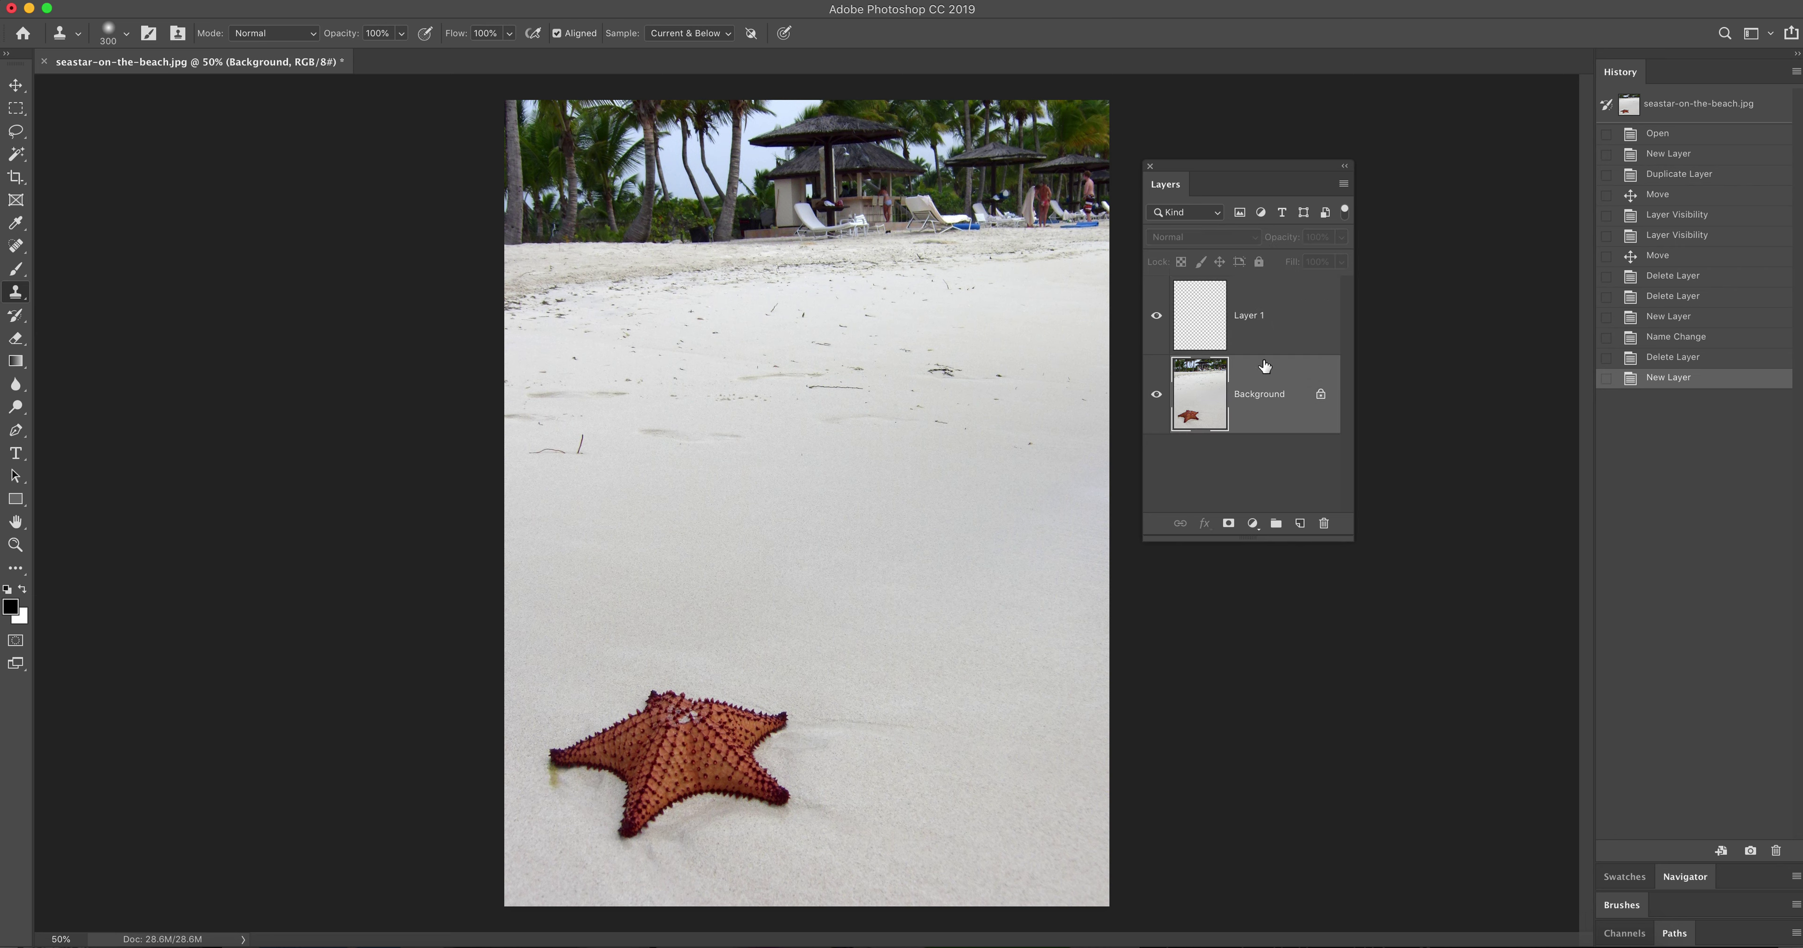
pyautogui.click(1260, 332)
pyautogui.click(1265, 396)
pyautogui.click(1259, 332)
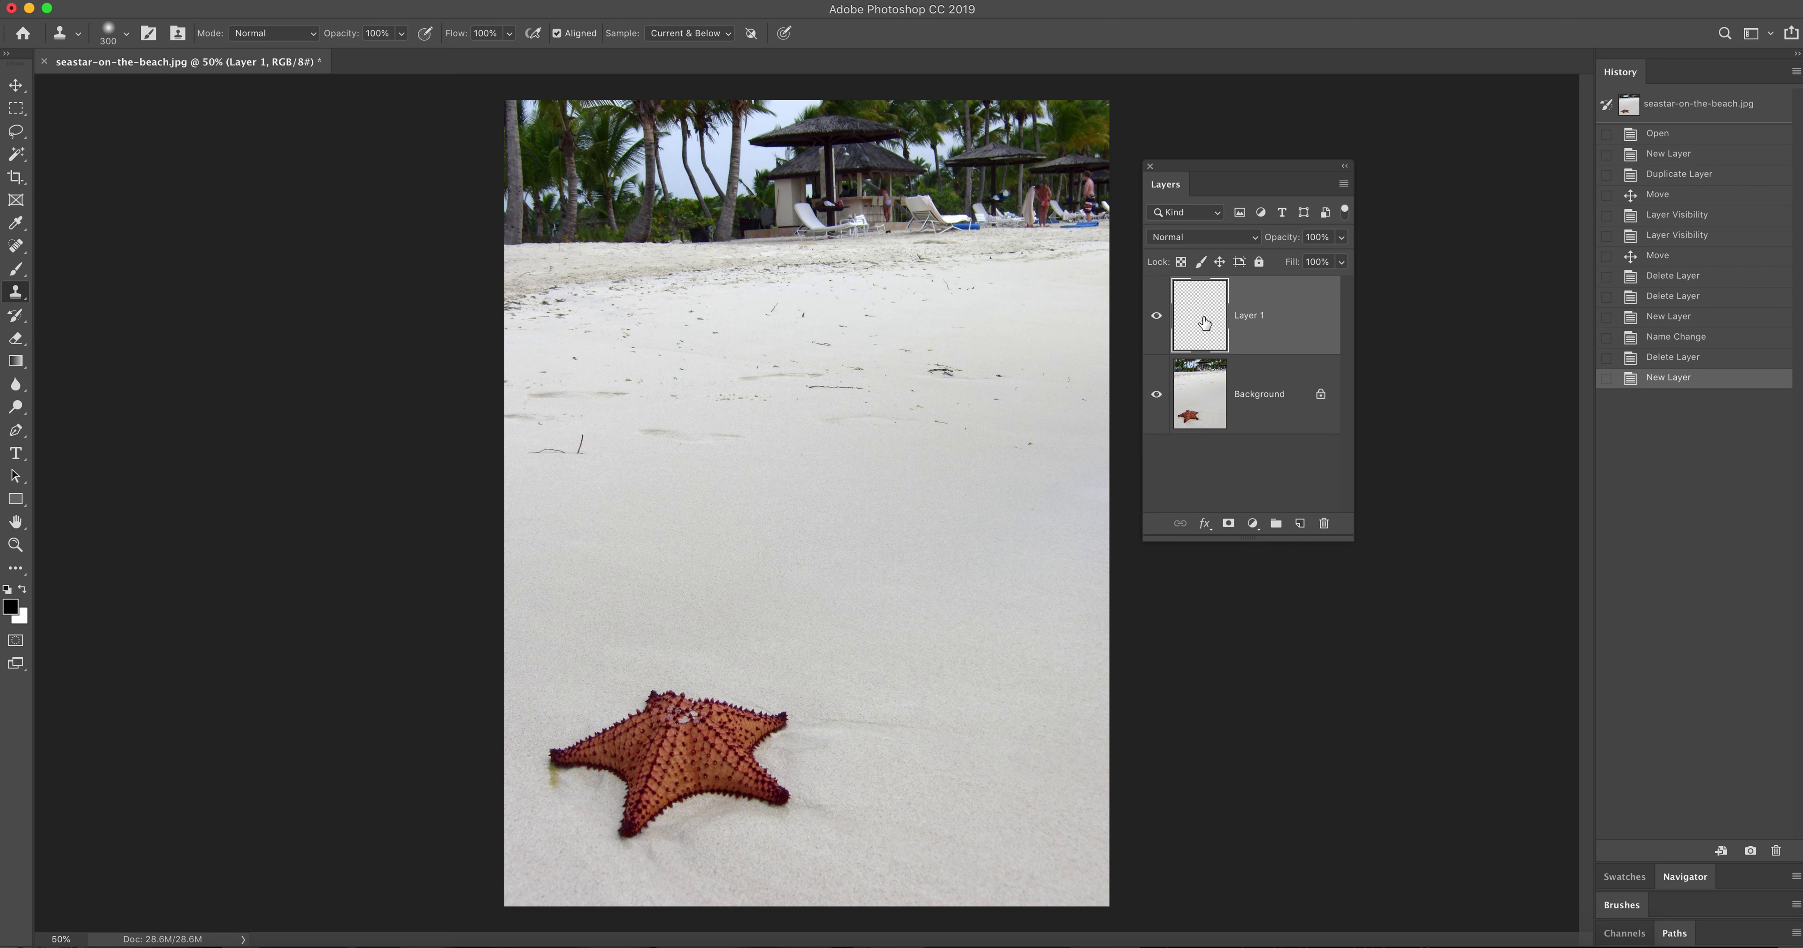
pyautogui.keyDown('alt'); pyautogui.click(689, 717); pyautogui.keyUp('alt')
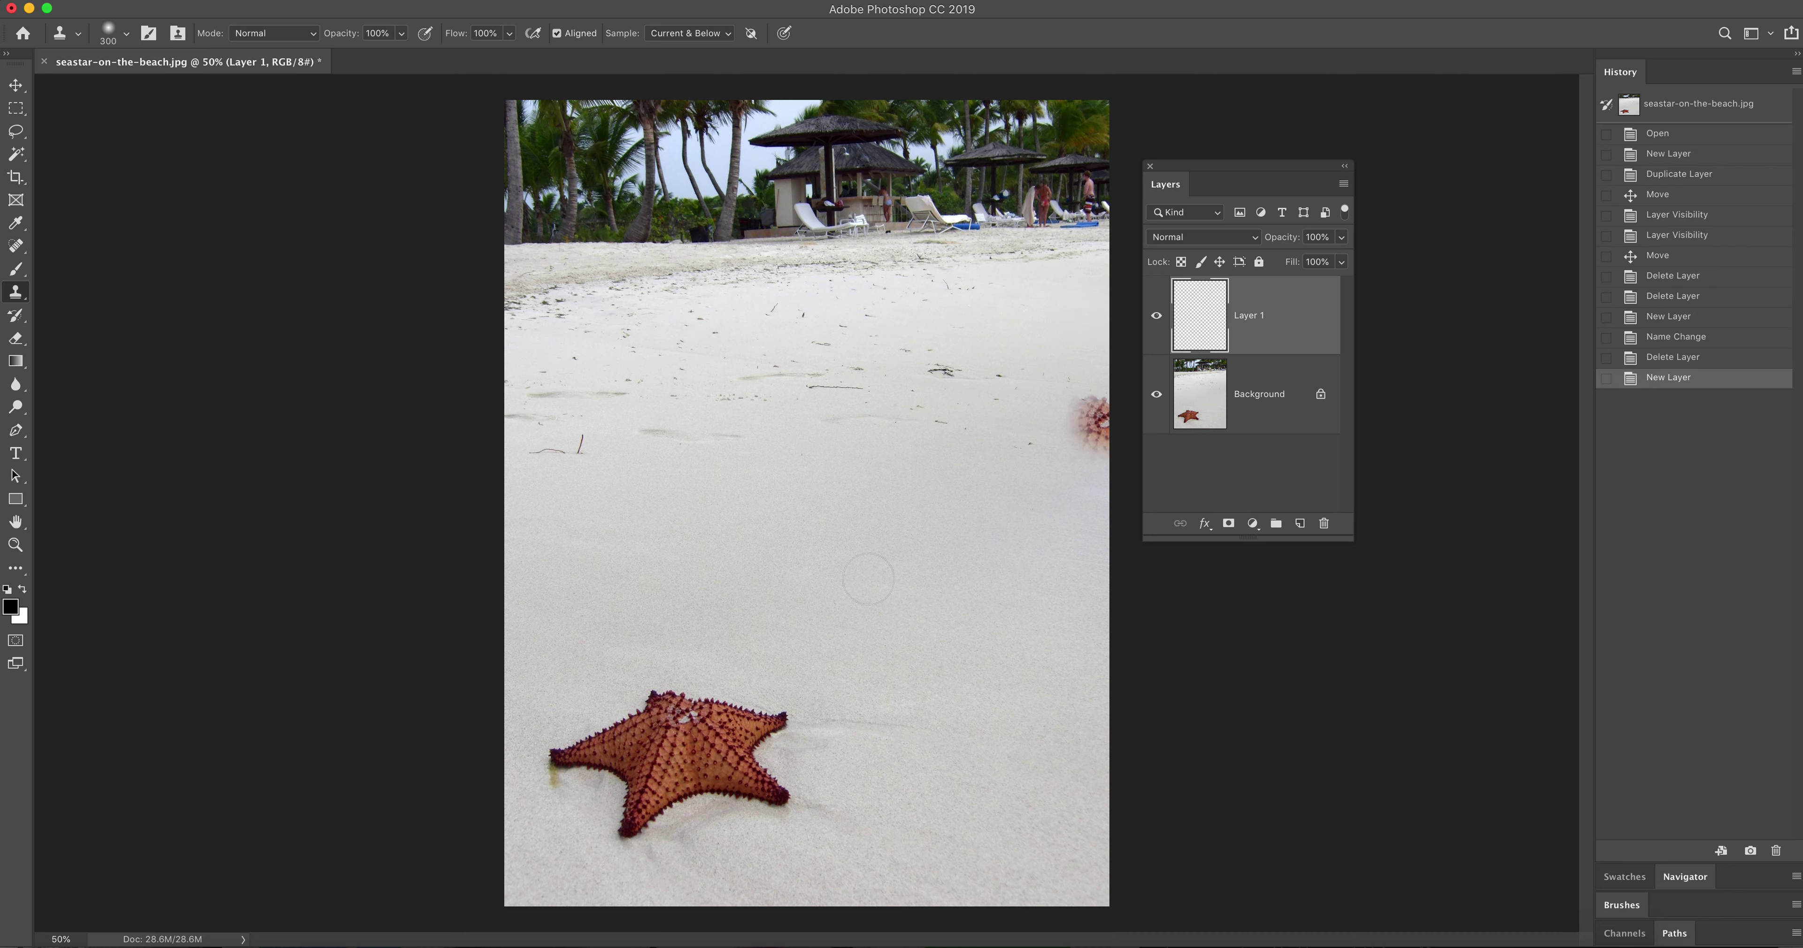
pyautogui.keyDown('alt'); pyautogui.click(893, 385); pyautogui.keyUp('alt')
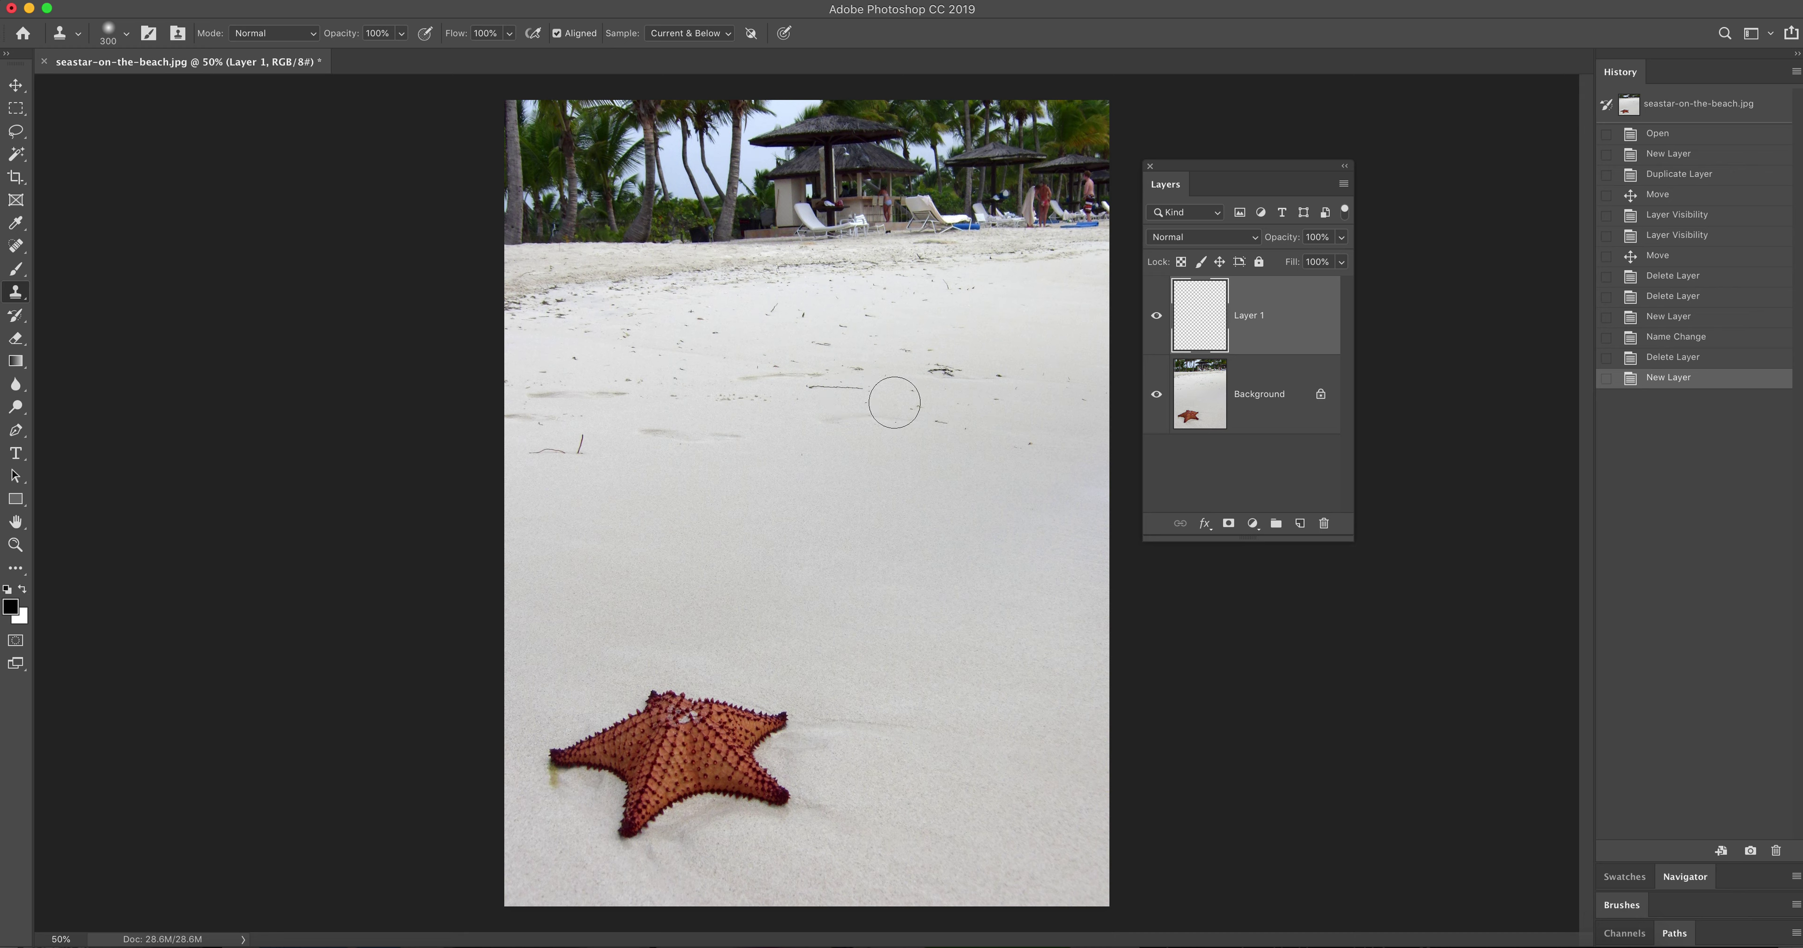
pyautogui.moveTo(893, 402)
pyautogui.mouseDown()
pyautogui.moveTo(770, 431)
pyautogui.moveTo(820, 430)
pyautogui.moveTo(854, 461)
pyautogui.moveTo(849, 493)
pyautogui.moveTo(913, 420)
pyautogui.moveTo(892, 457)
pyautogui.moveTo(998, 468)
pyautogui.moveTo(948, 418)
pyautogui.moveTo(1017, 400)
pyautogui.moveTo(868, 362)
pyautogui.moveTo(805, 407)
pyautogui.moveTo(867, 514)
pyautogui.mouseUp()
# Hide and show the Background layer repeatedly to examine the cloned sea star isolated on Layer 1.
pyautogui.click(1158, 400)
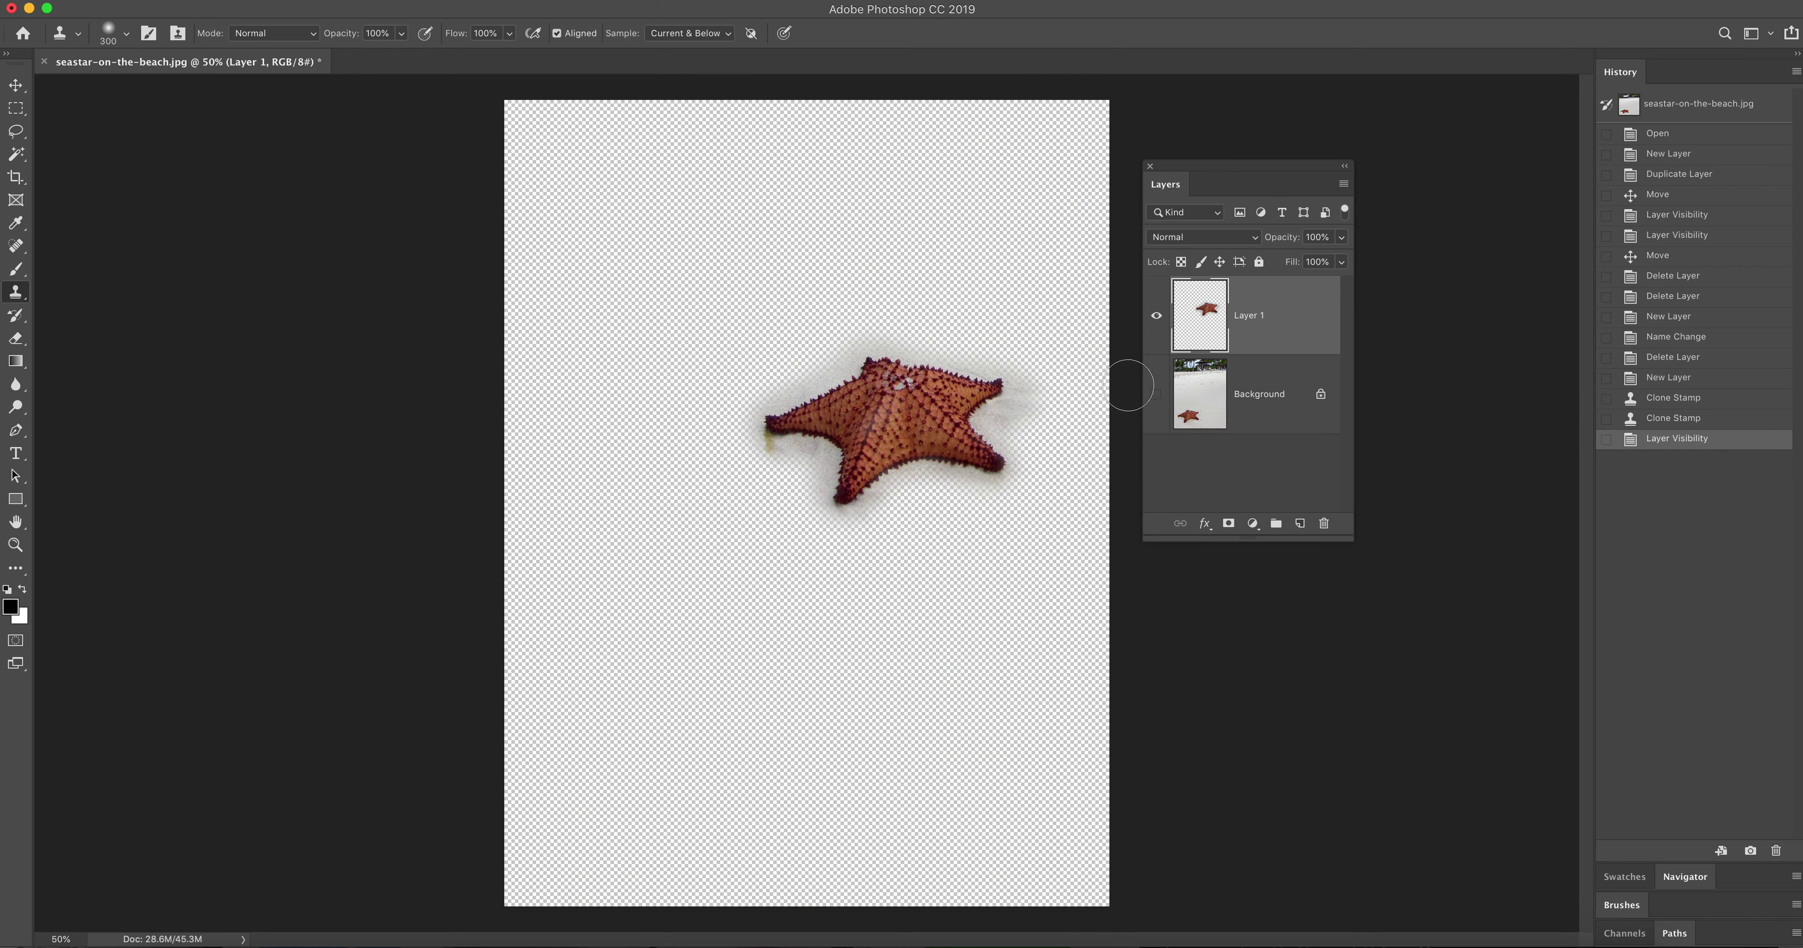
pyautogui.click(1156, 398)
pyautogui.click(1157, 402)
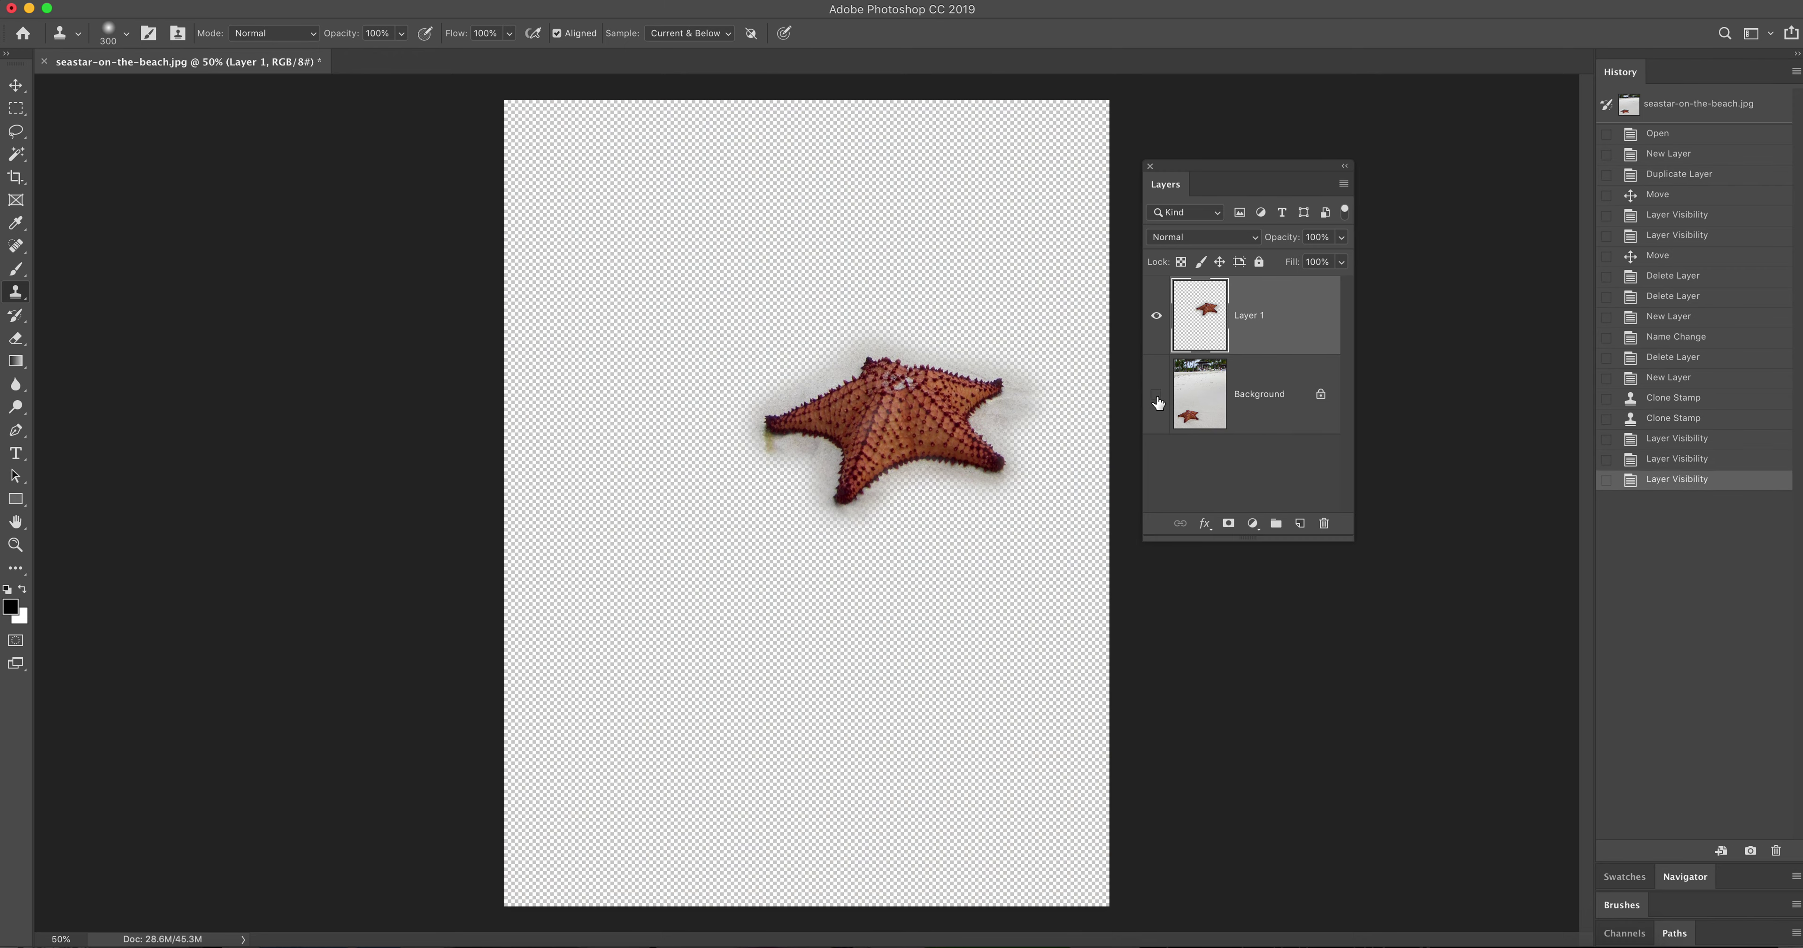
pyautogui.click(1157, 397)
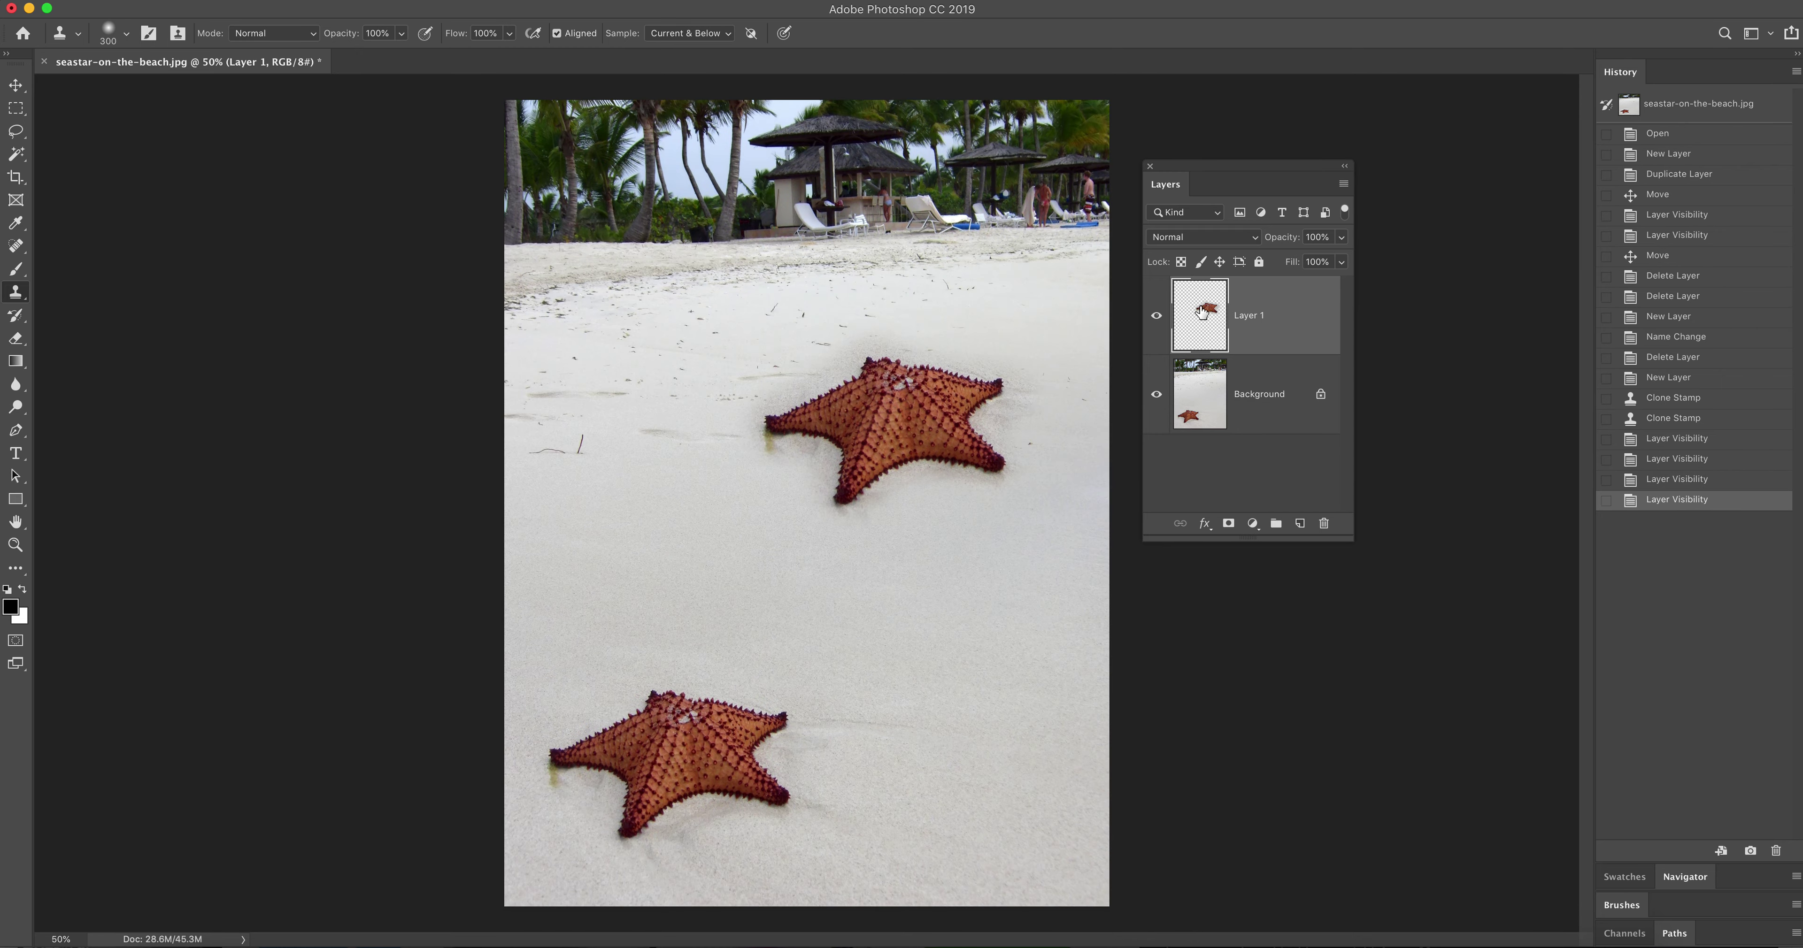
pyautogui.click(1156, 399)
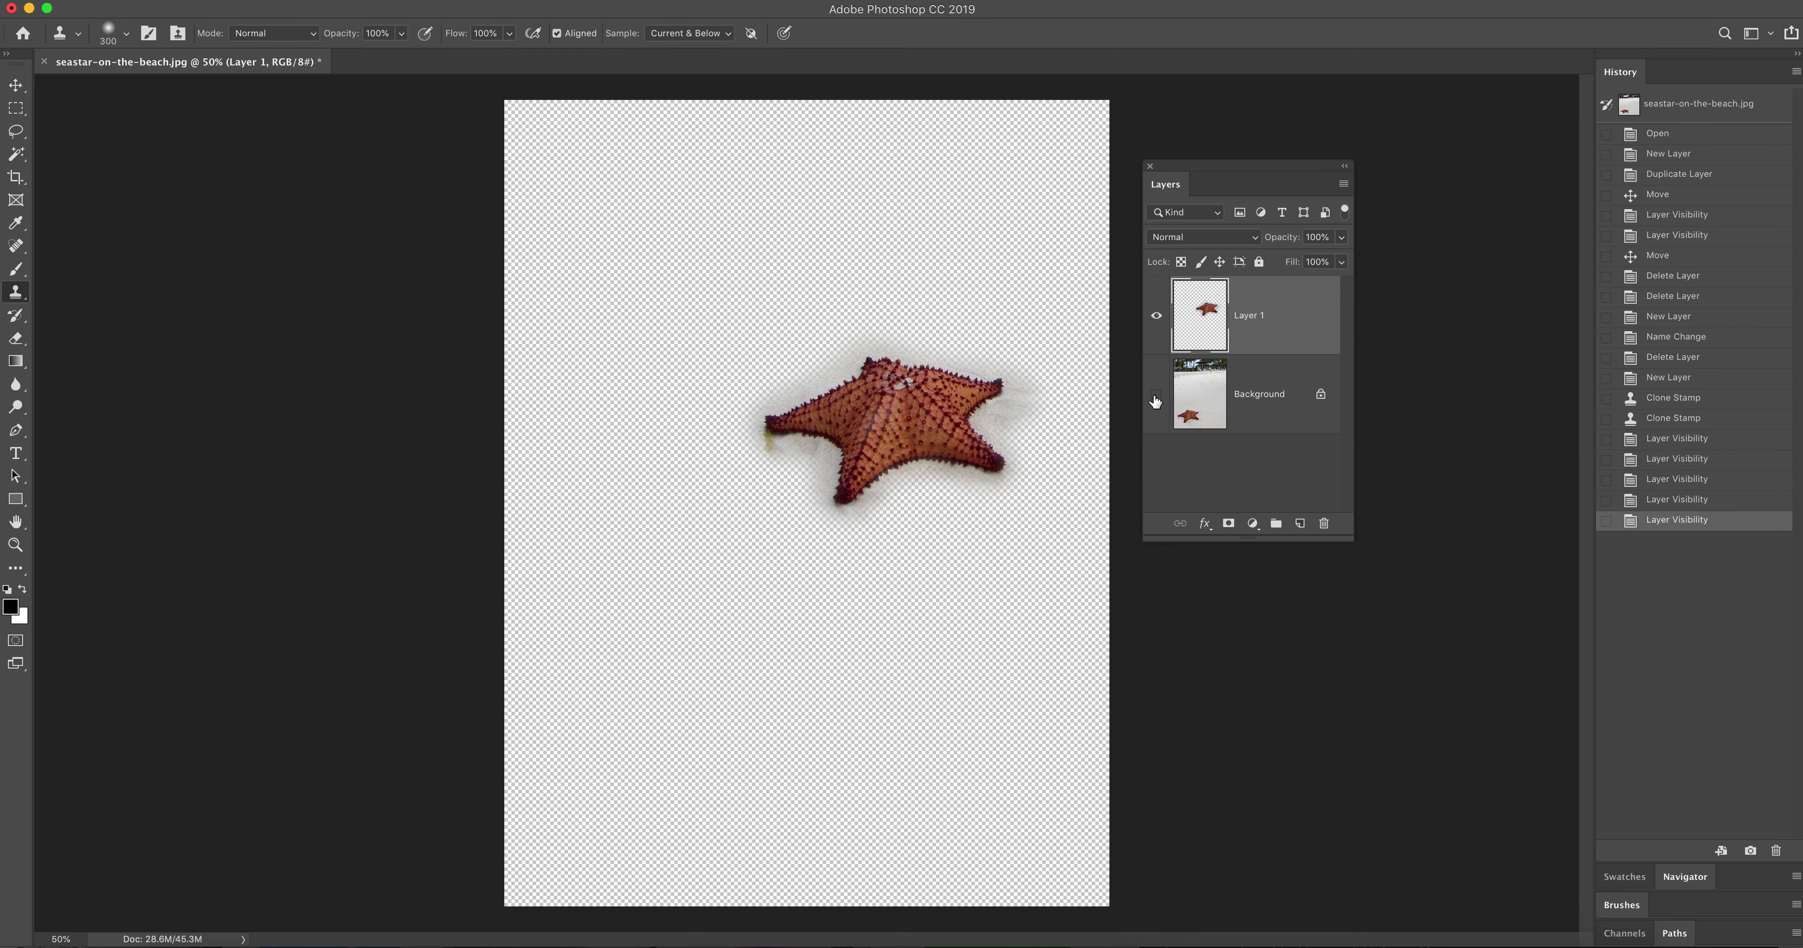
pyautogui.click(1156, 396)
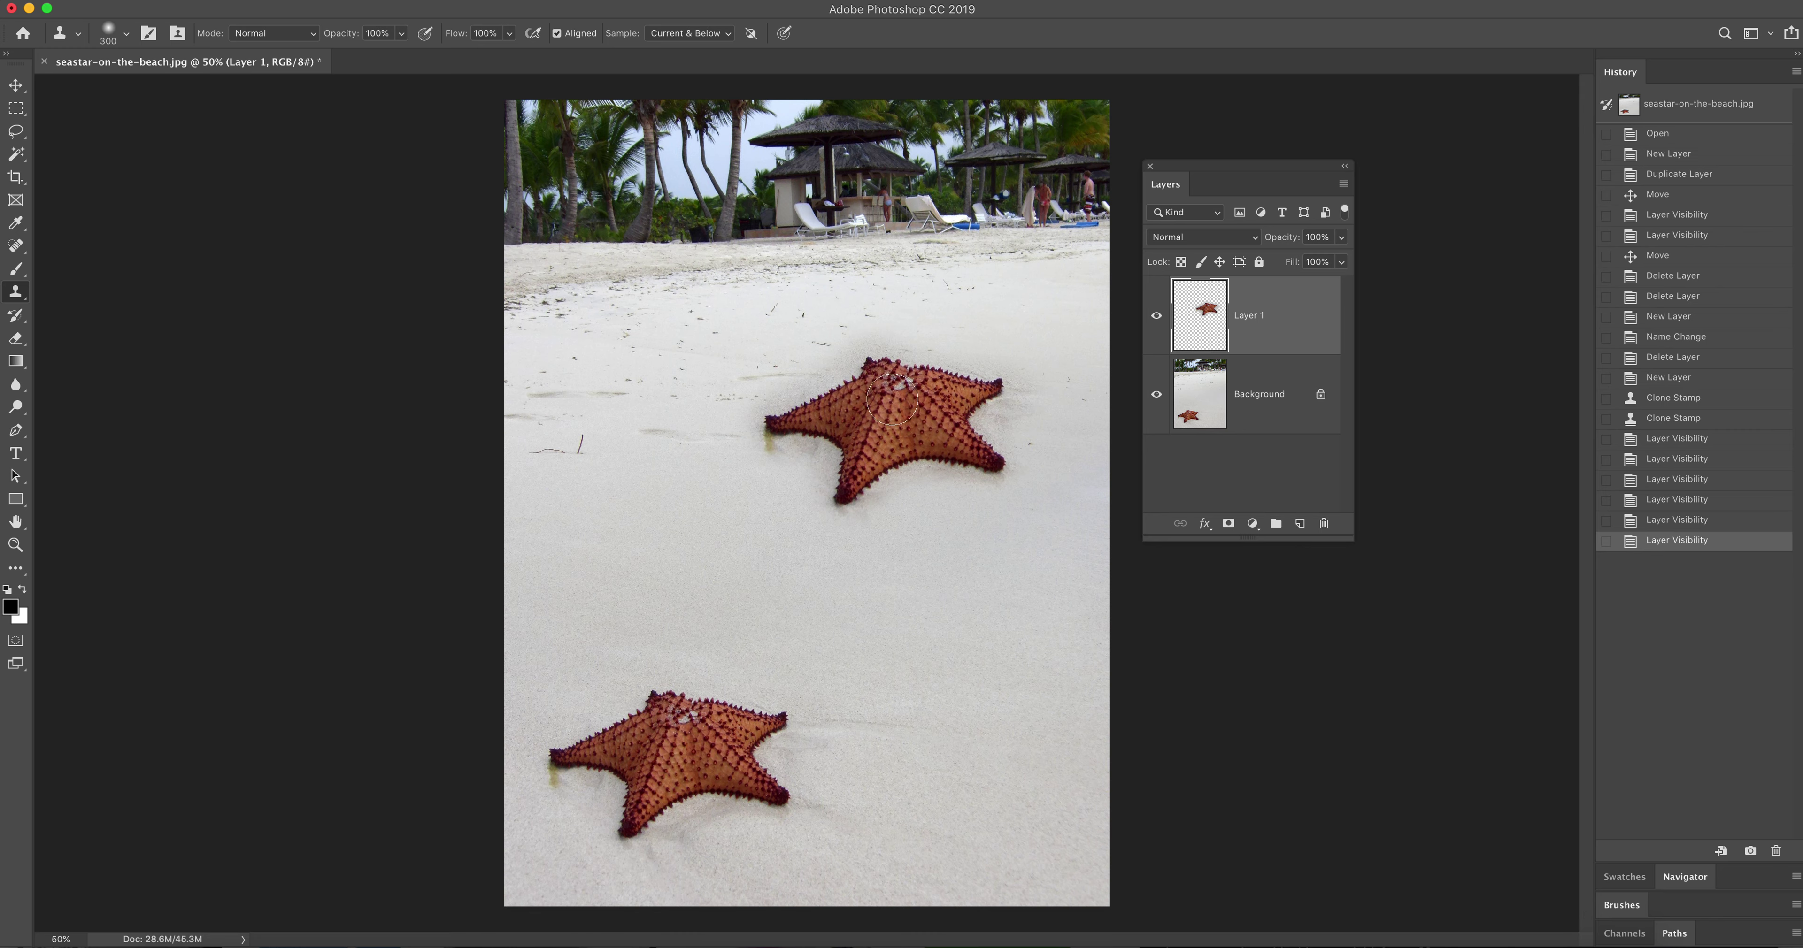
# Move the cloned sea star slightly down the sand, scale it proportionally to about 54%, and keep it on the upper-right sand.
pyautogui.click(16, 85)
pyautogui.moveTo(826, 463); pyautogui.dragTo(905, 456)
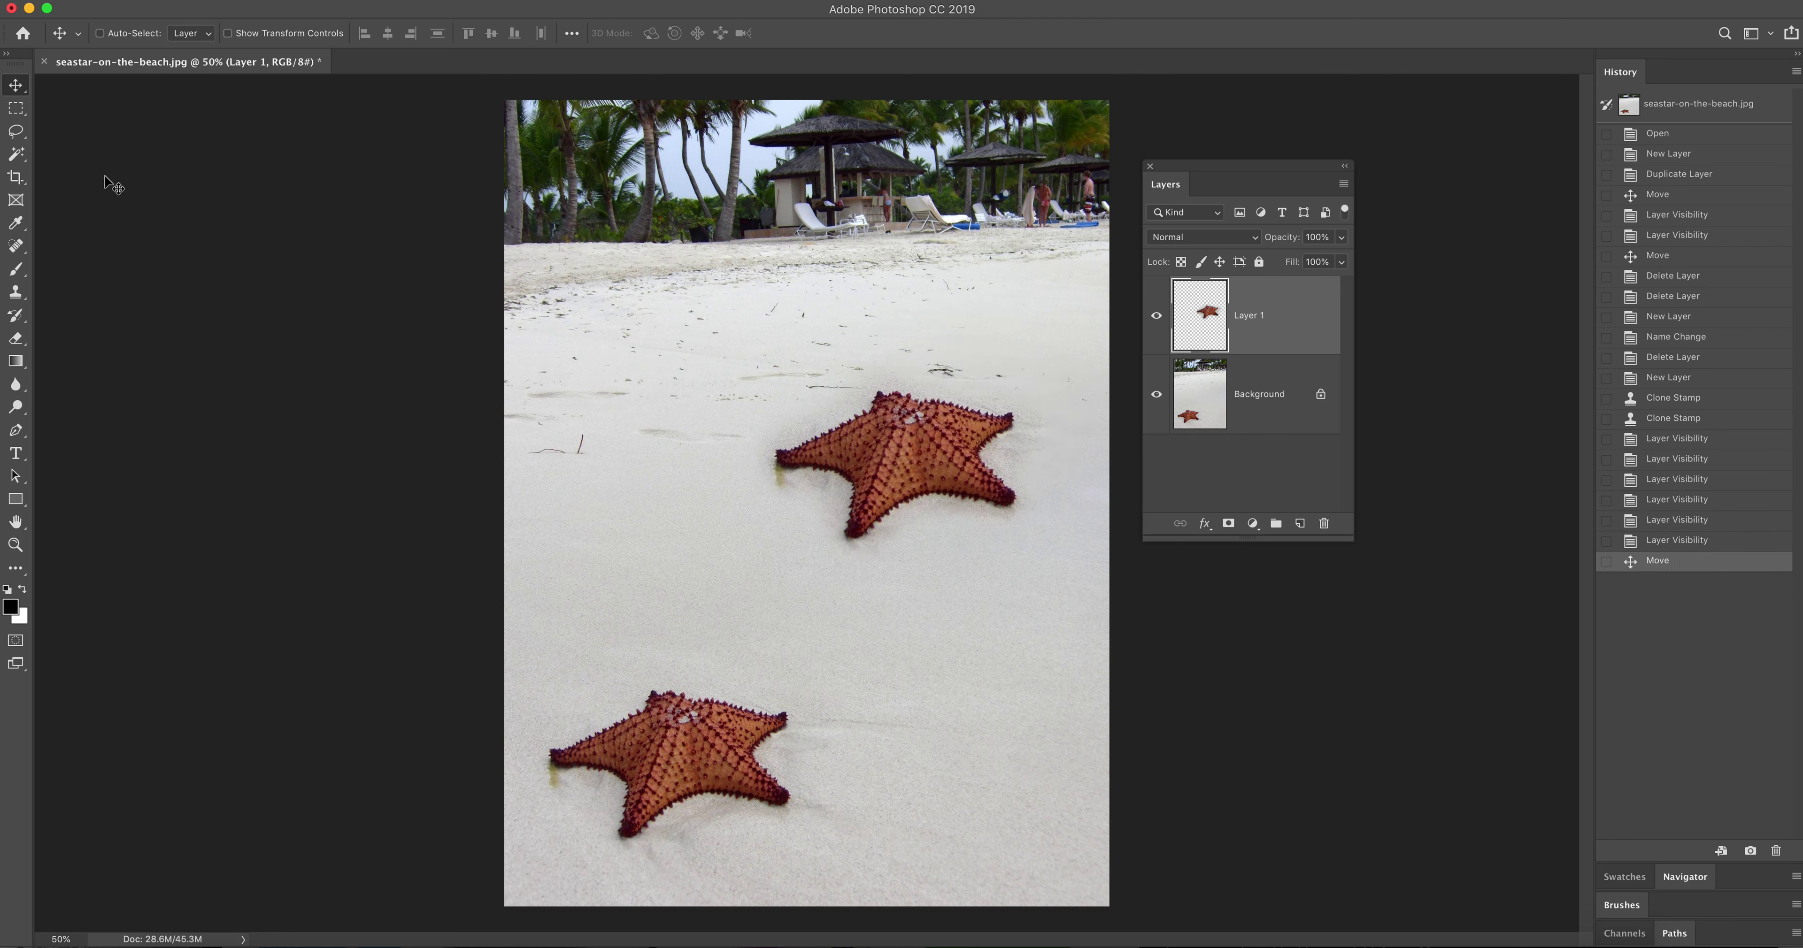
pyautogui.click(191, 5)
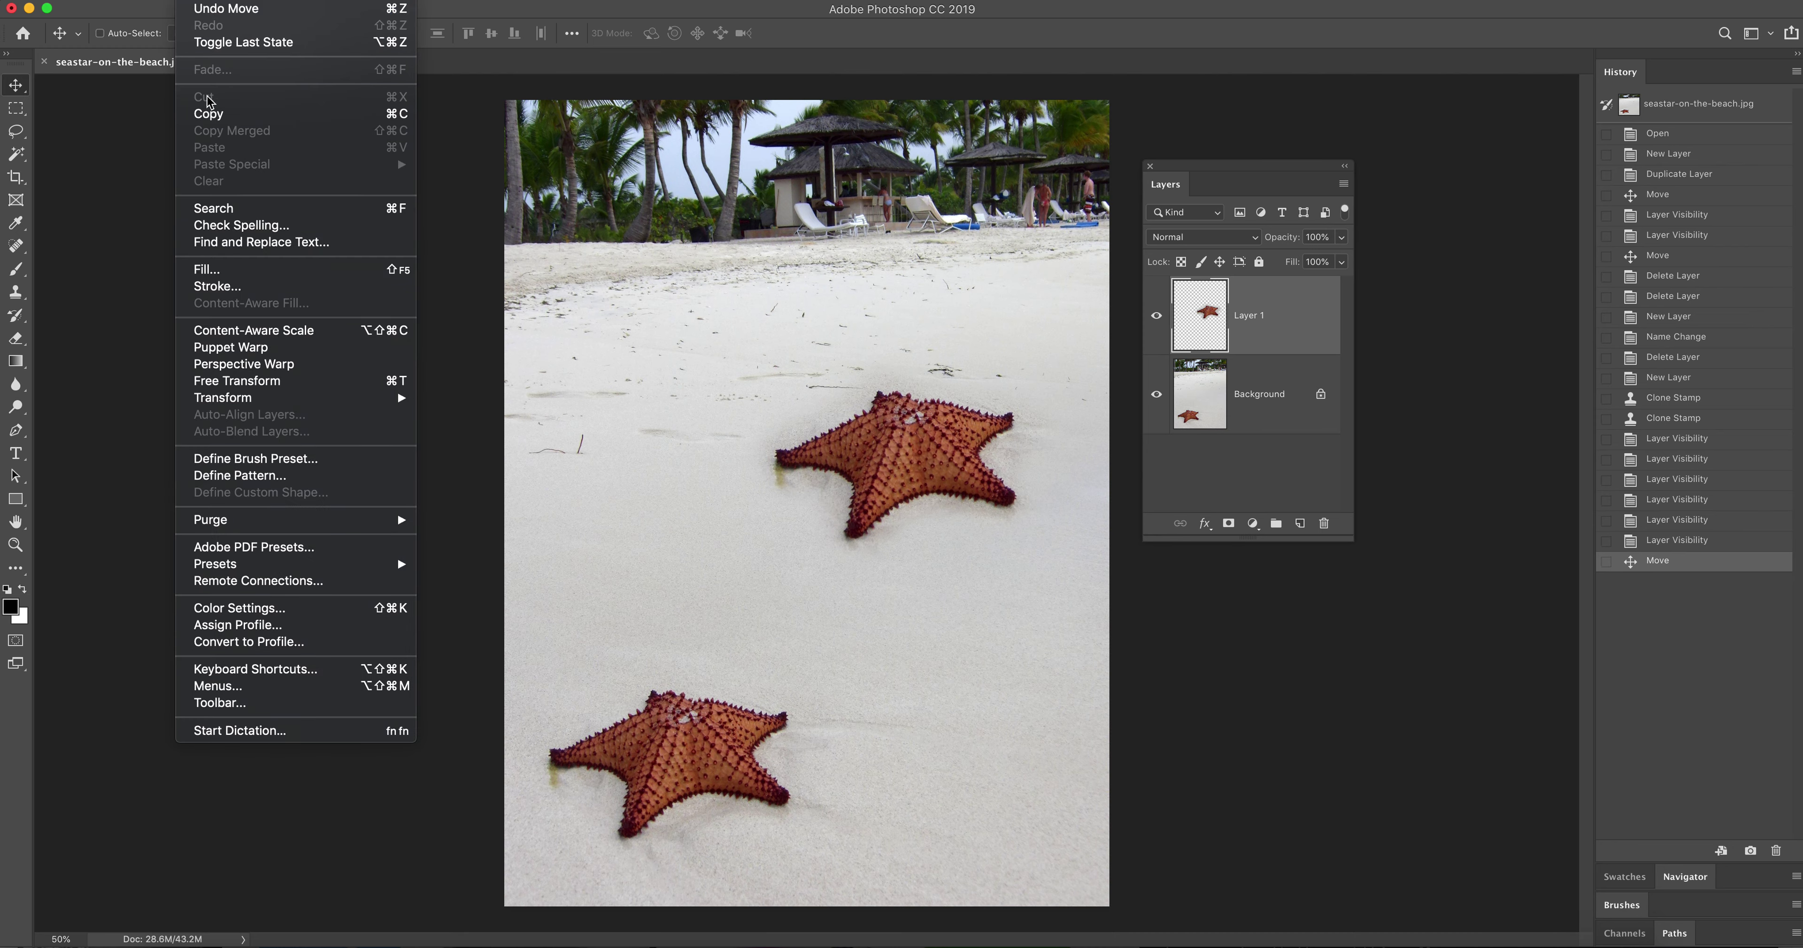
pyautogui.moveTo(231, 404)
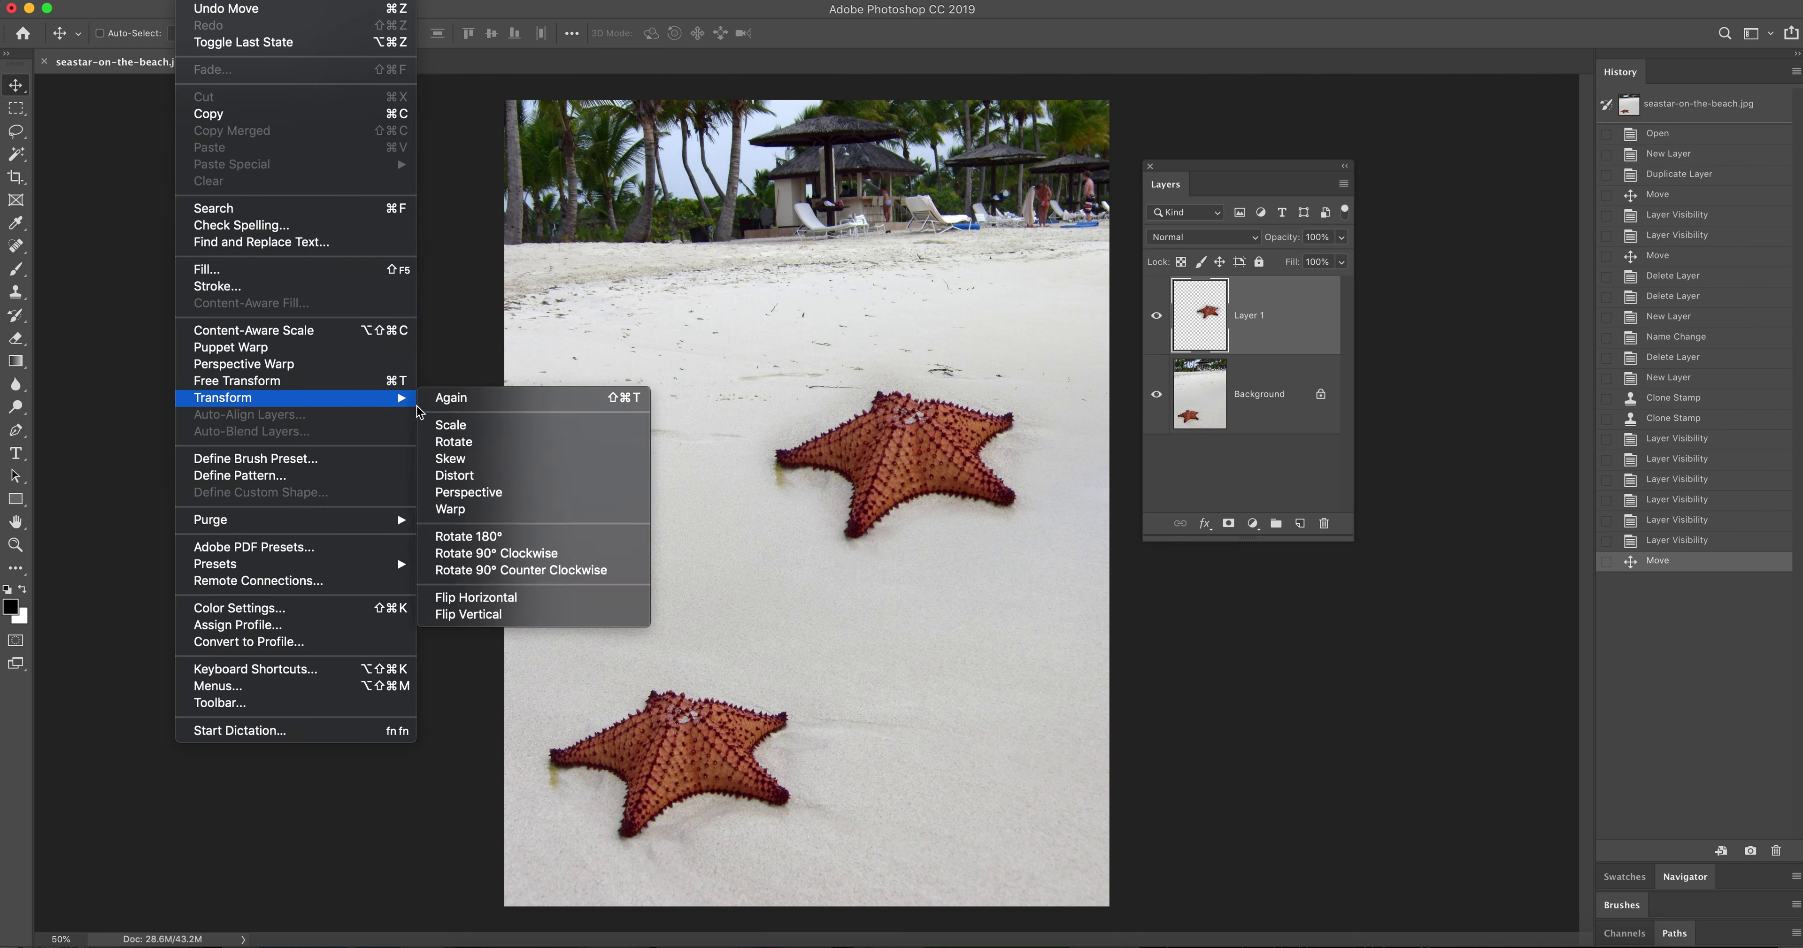
pyautogui.click(460, 429)
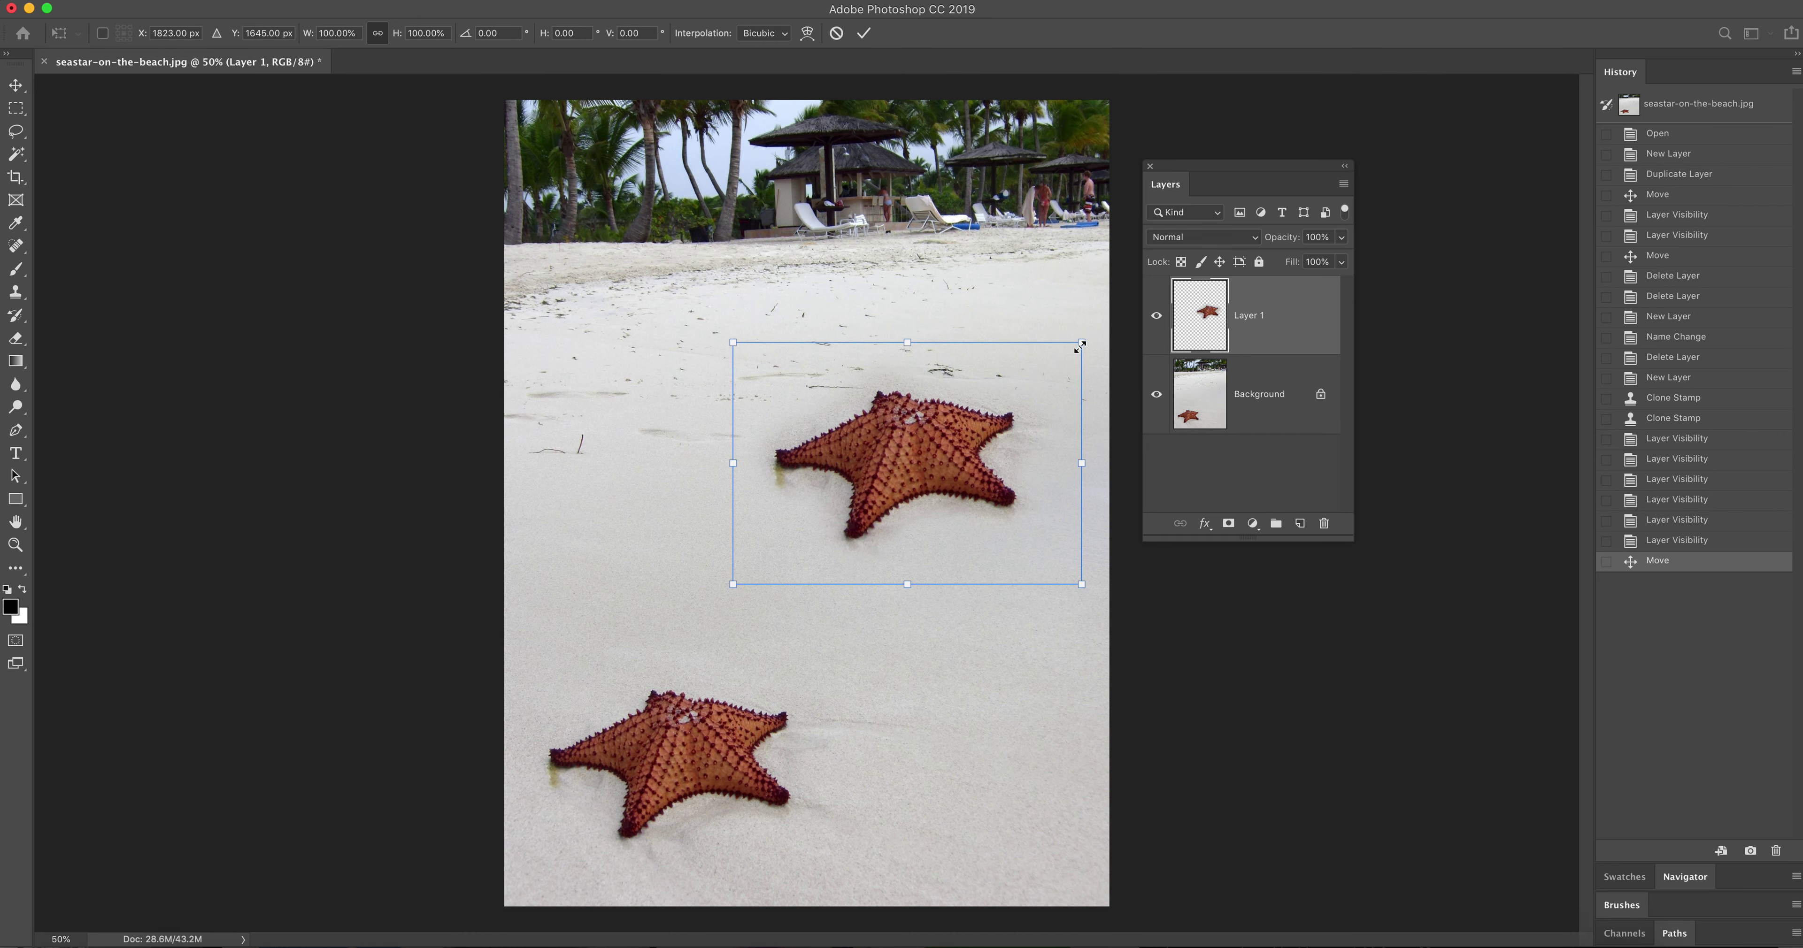
pyautogui.moveTo(1081, 343); pyautogui.dragTo(923, 452)
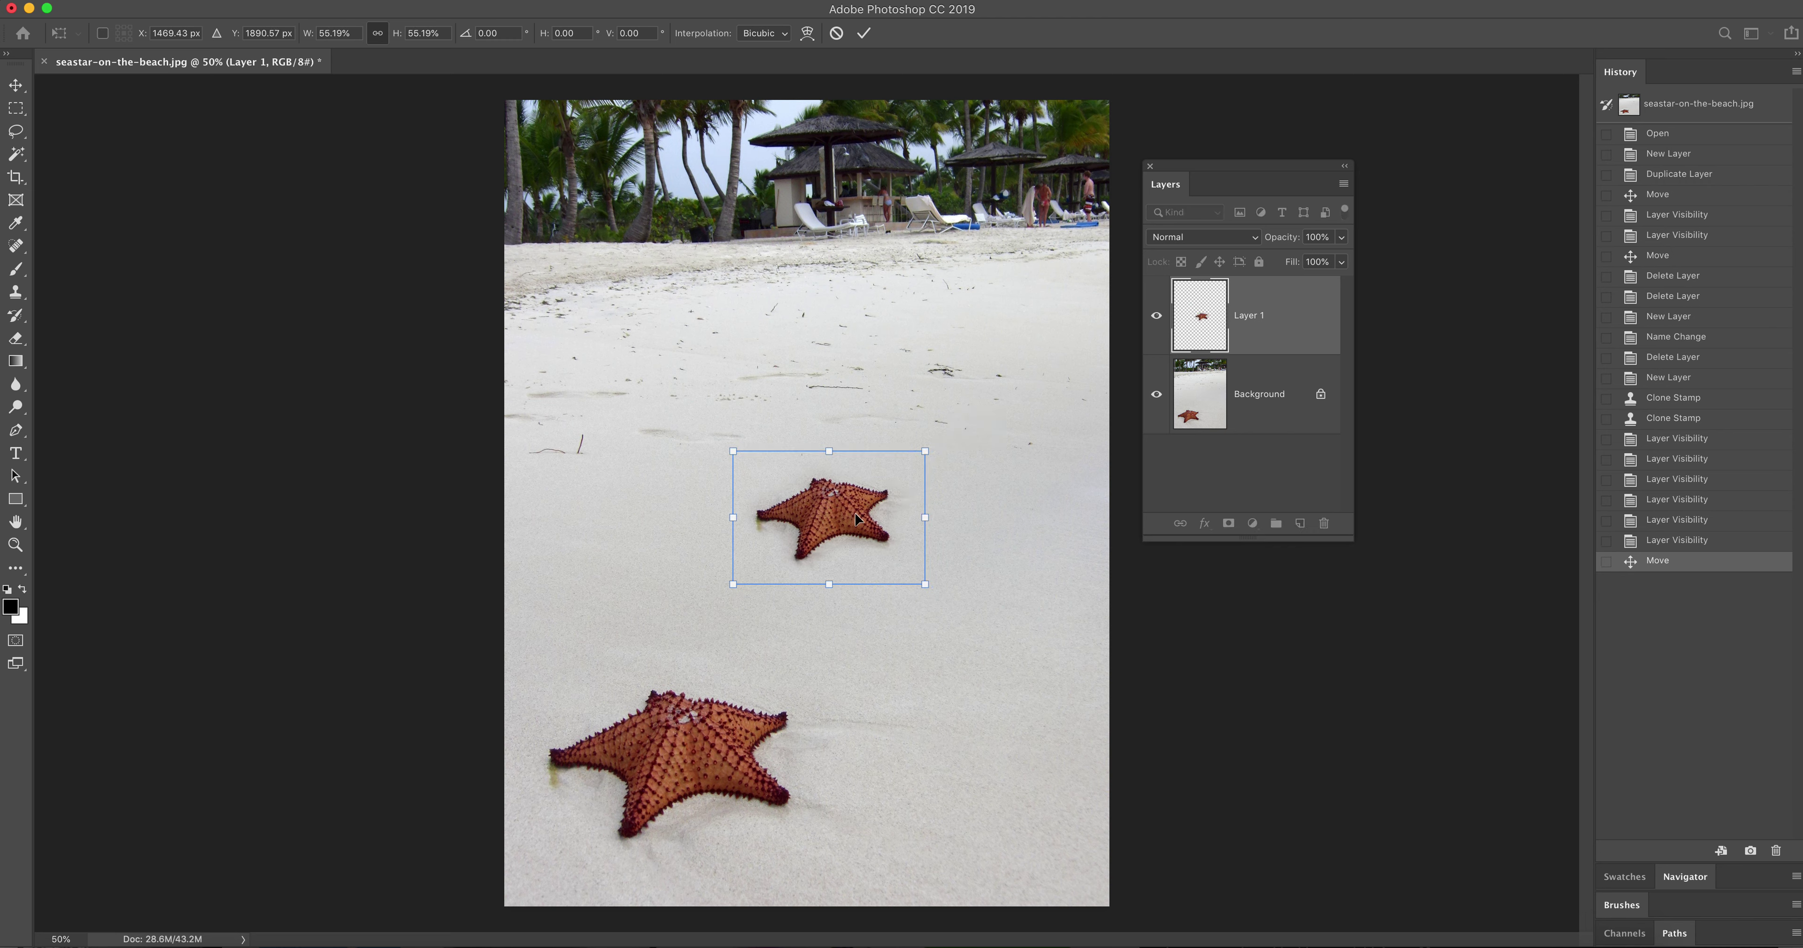
pyautogui.moveTo(849, 499); pyautogui.dragTo(906, 462)
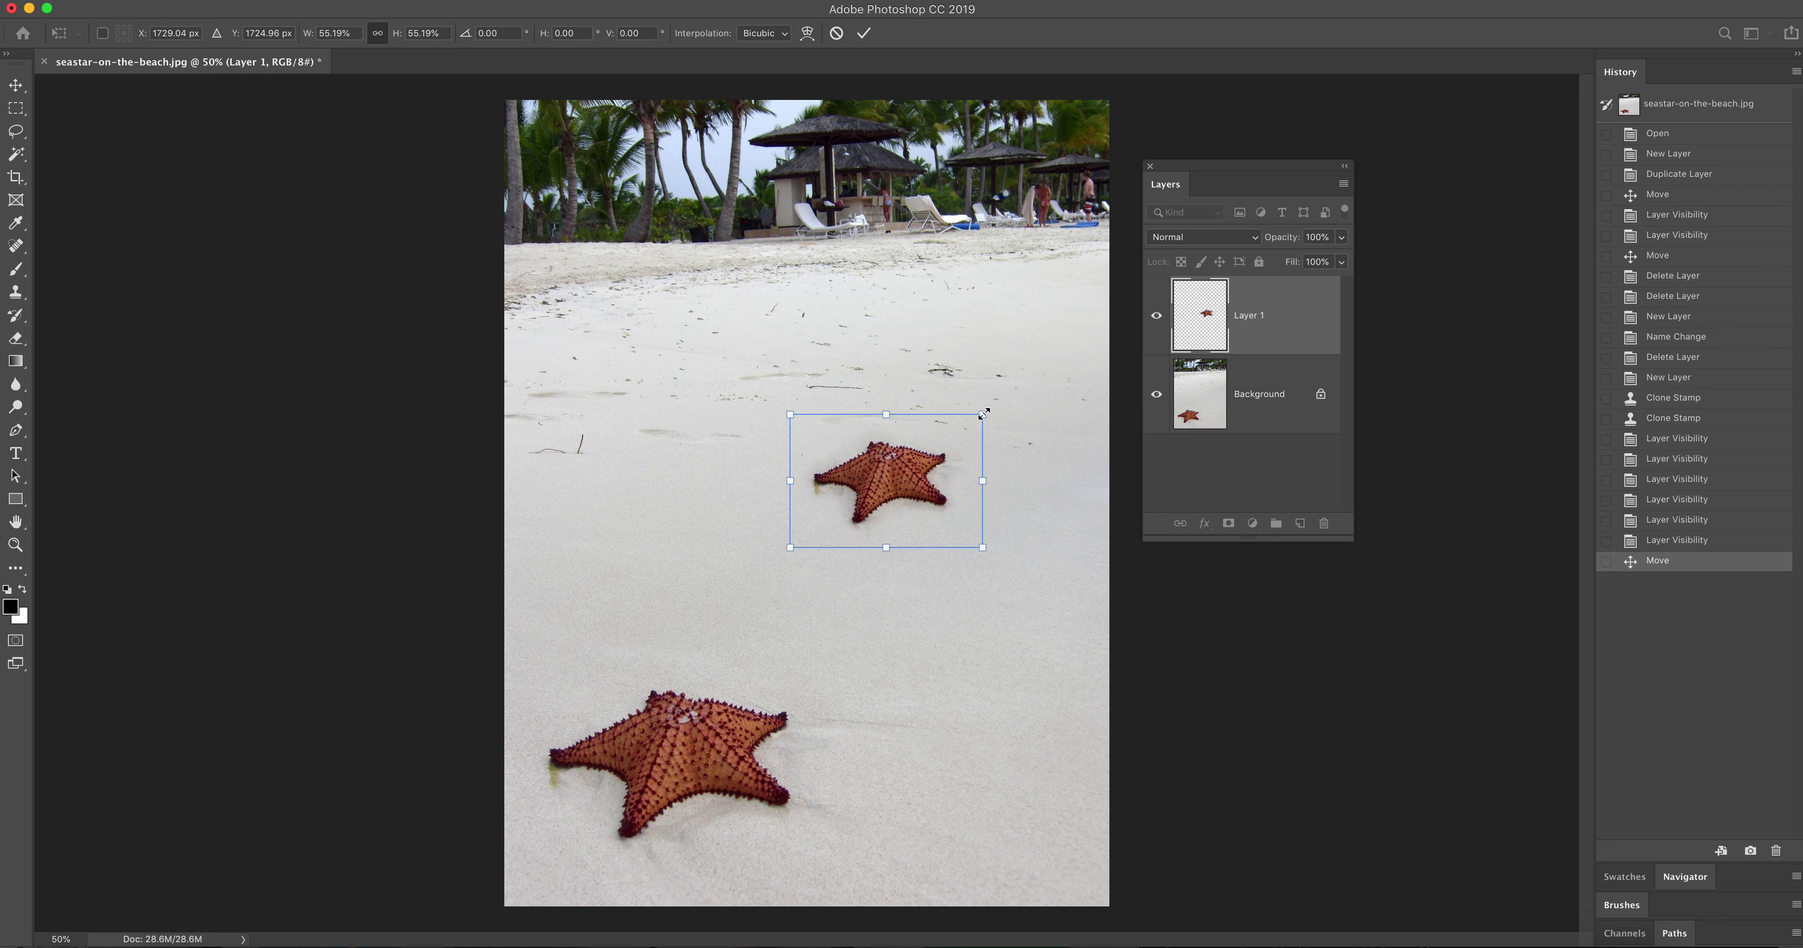
pyautogui.moveTo(980, 414); pyautogui.dragTo(979, 417)
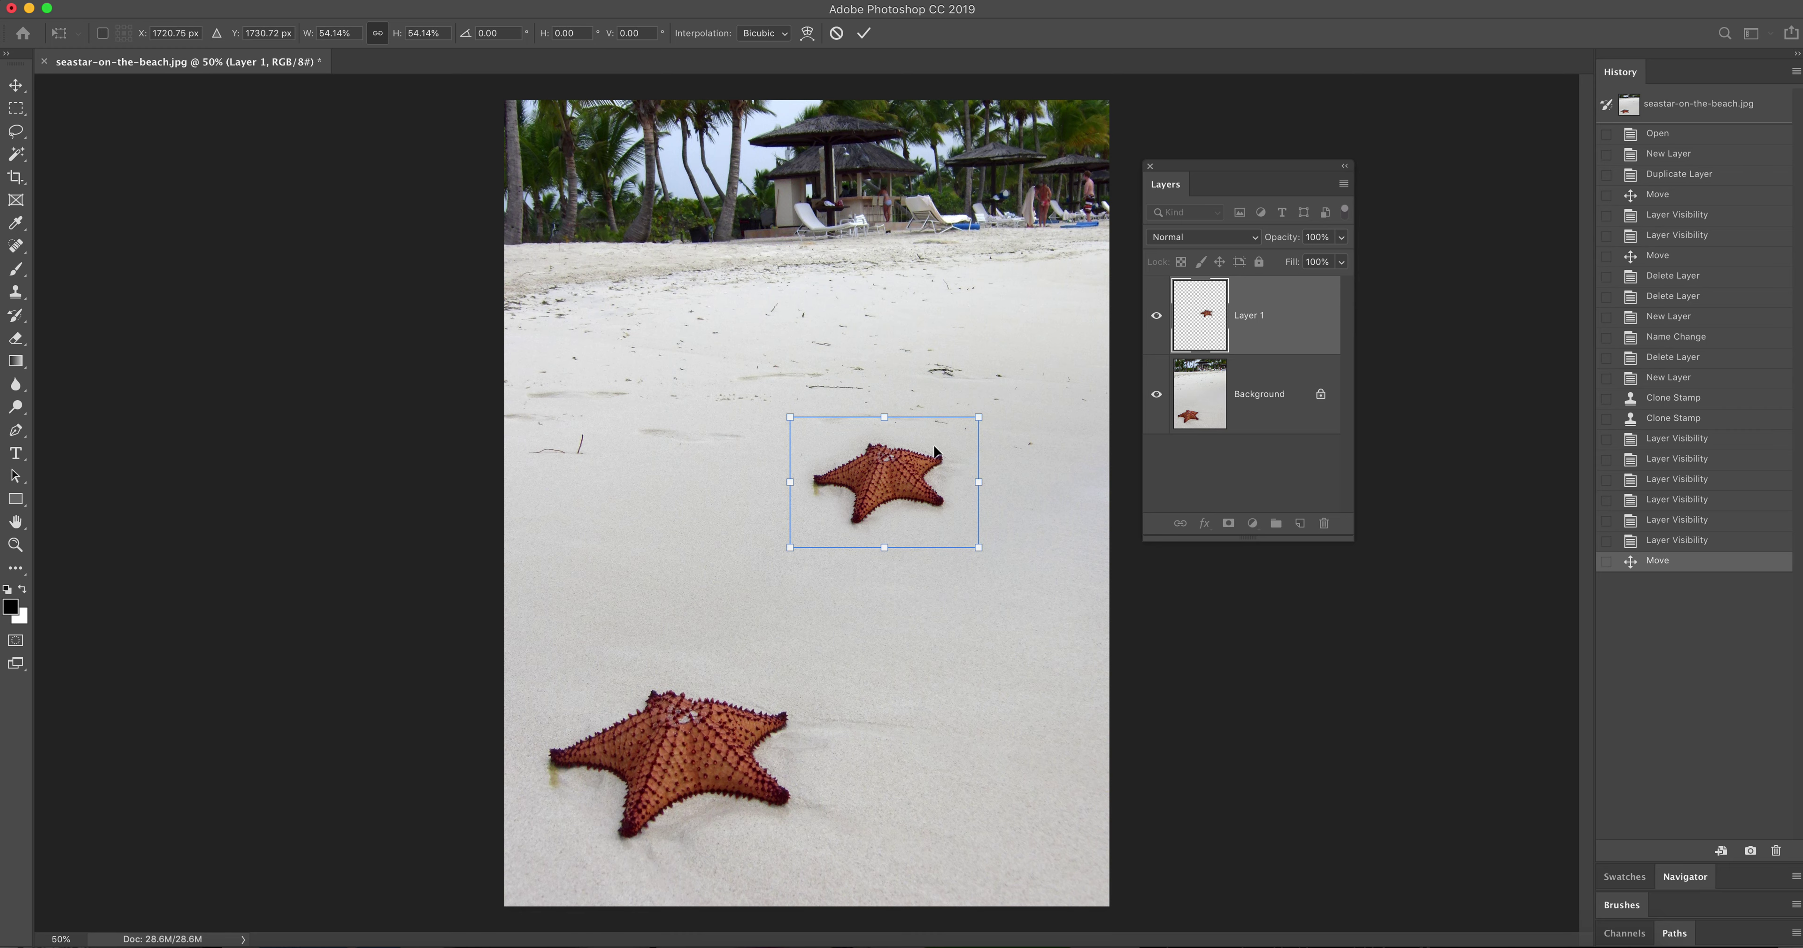
pyautogui.press('Return')
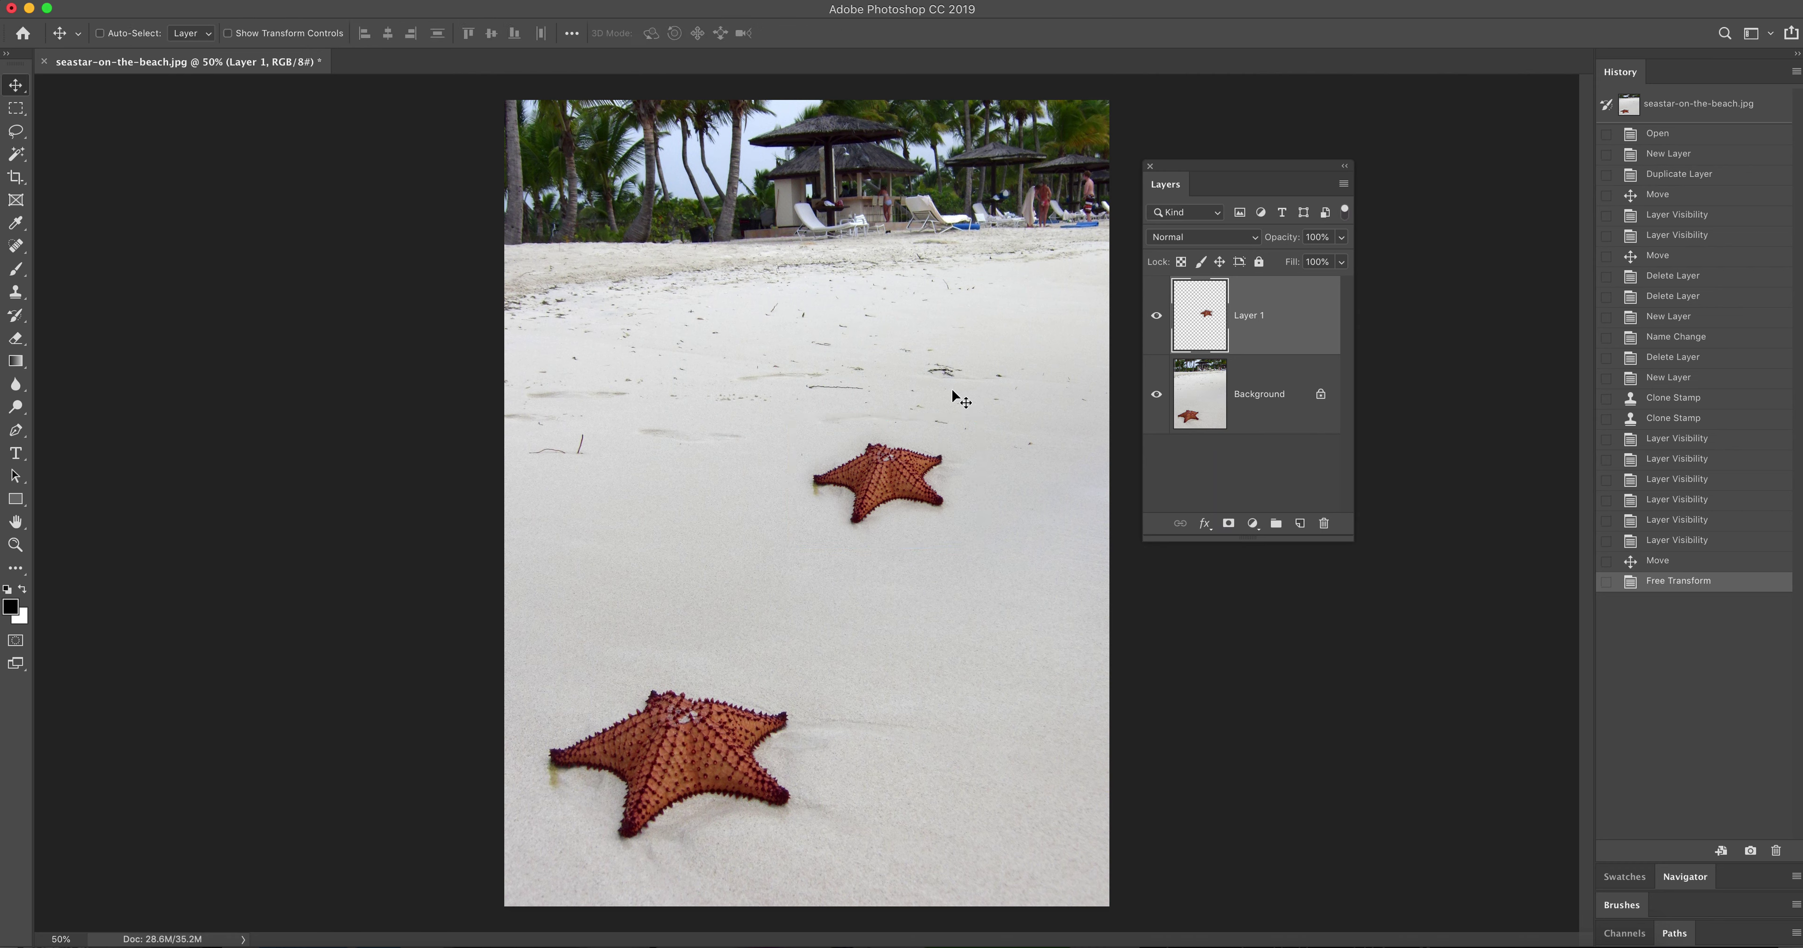
# Shift the scaled sea star slightly farther up the beach and inspect it with the Background layer temporarily hidden.
pyautogui.moveTo(900, 480)
pyautogui.mouseDown()
pyautogui.moveTo(930, 456)
pyautogui.moveTo(853, 456)
pyautogui.moveTo(953, 460)
pyautogui.moveTo(910, 458)
pyautogui.mouseUp()
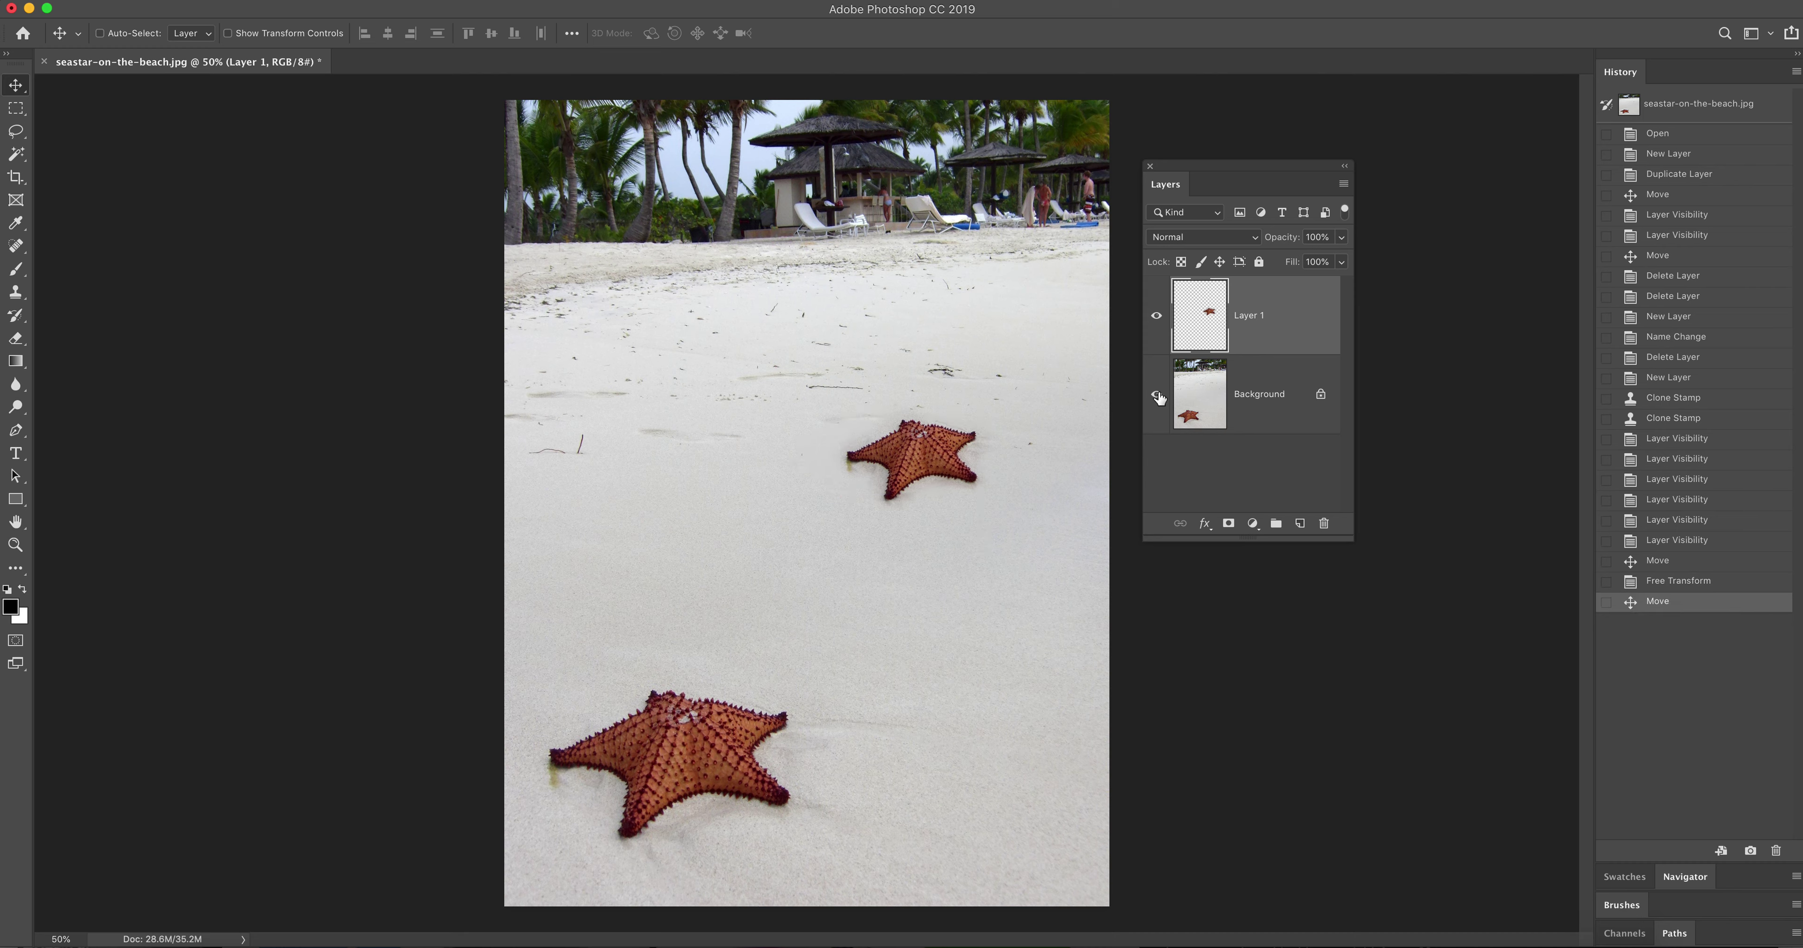
pyautogui.click(1156, 394)
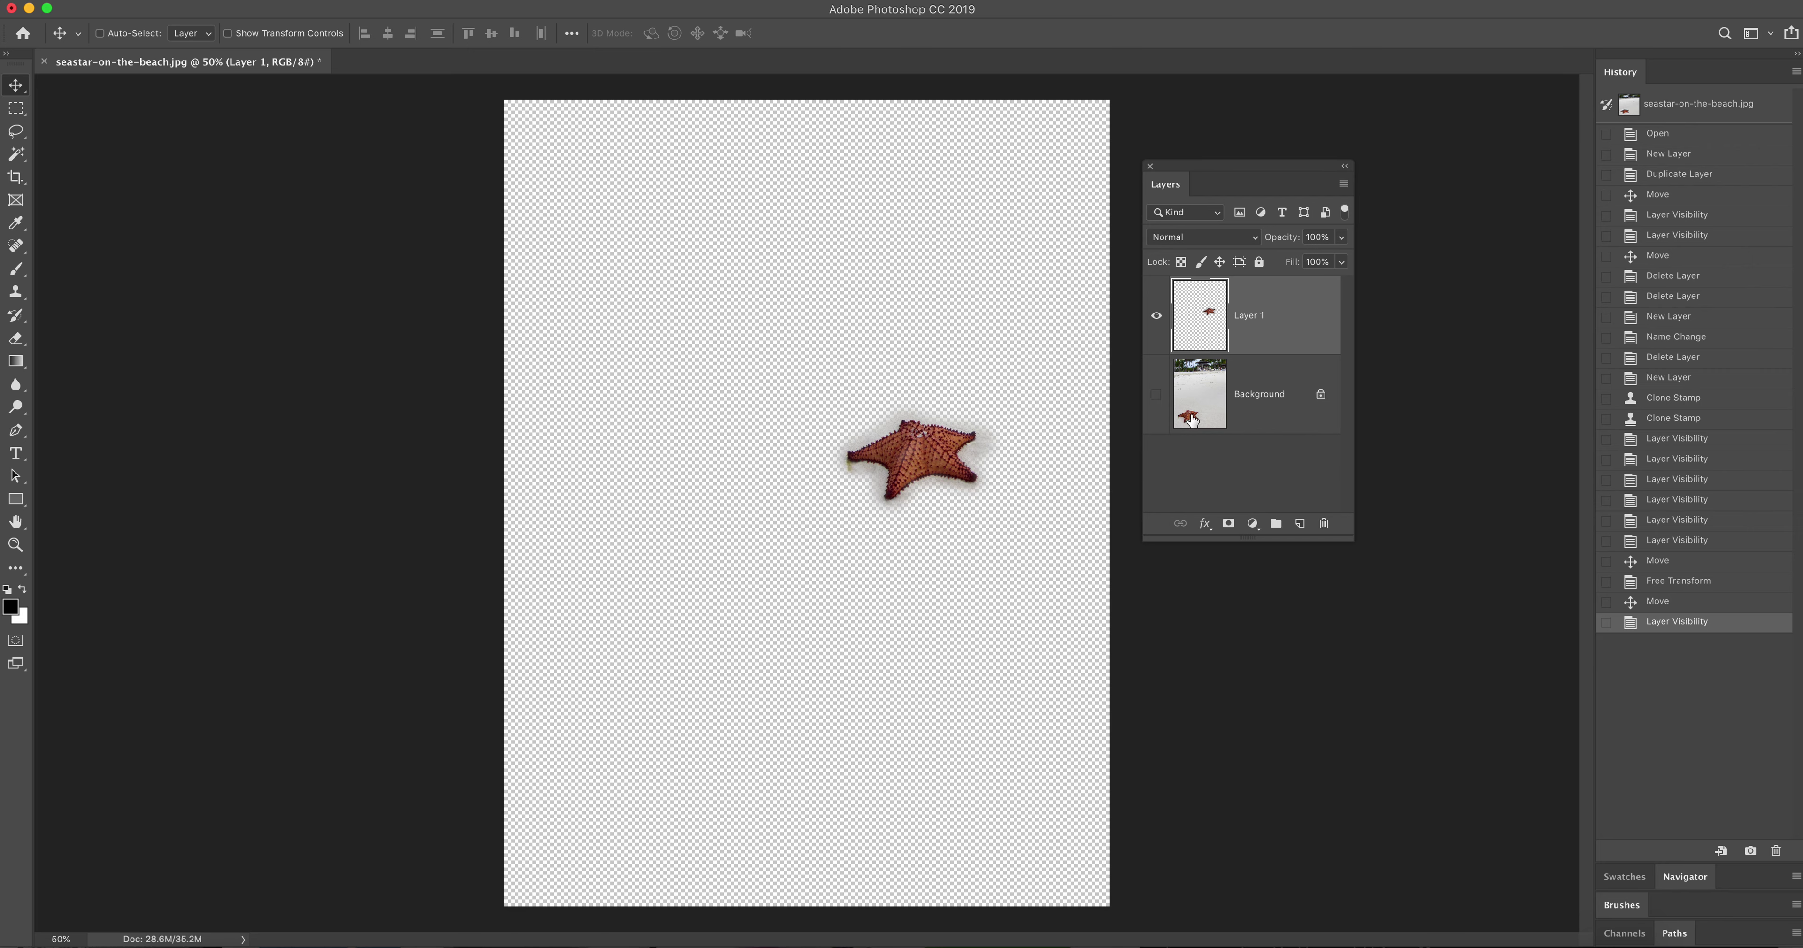
pyautogui.click(1157, 394)
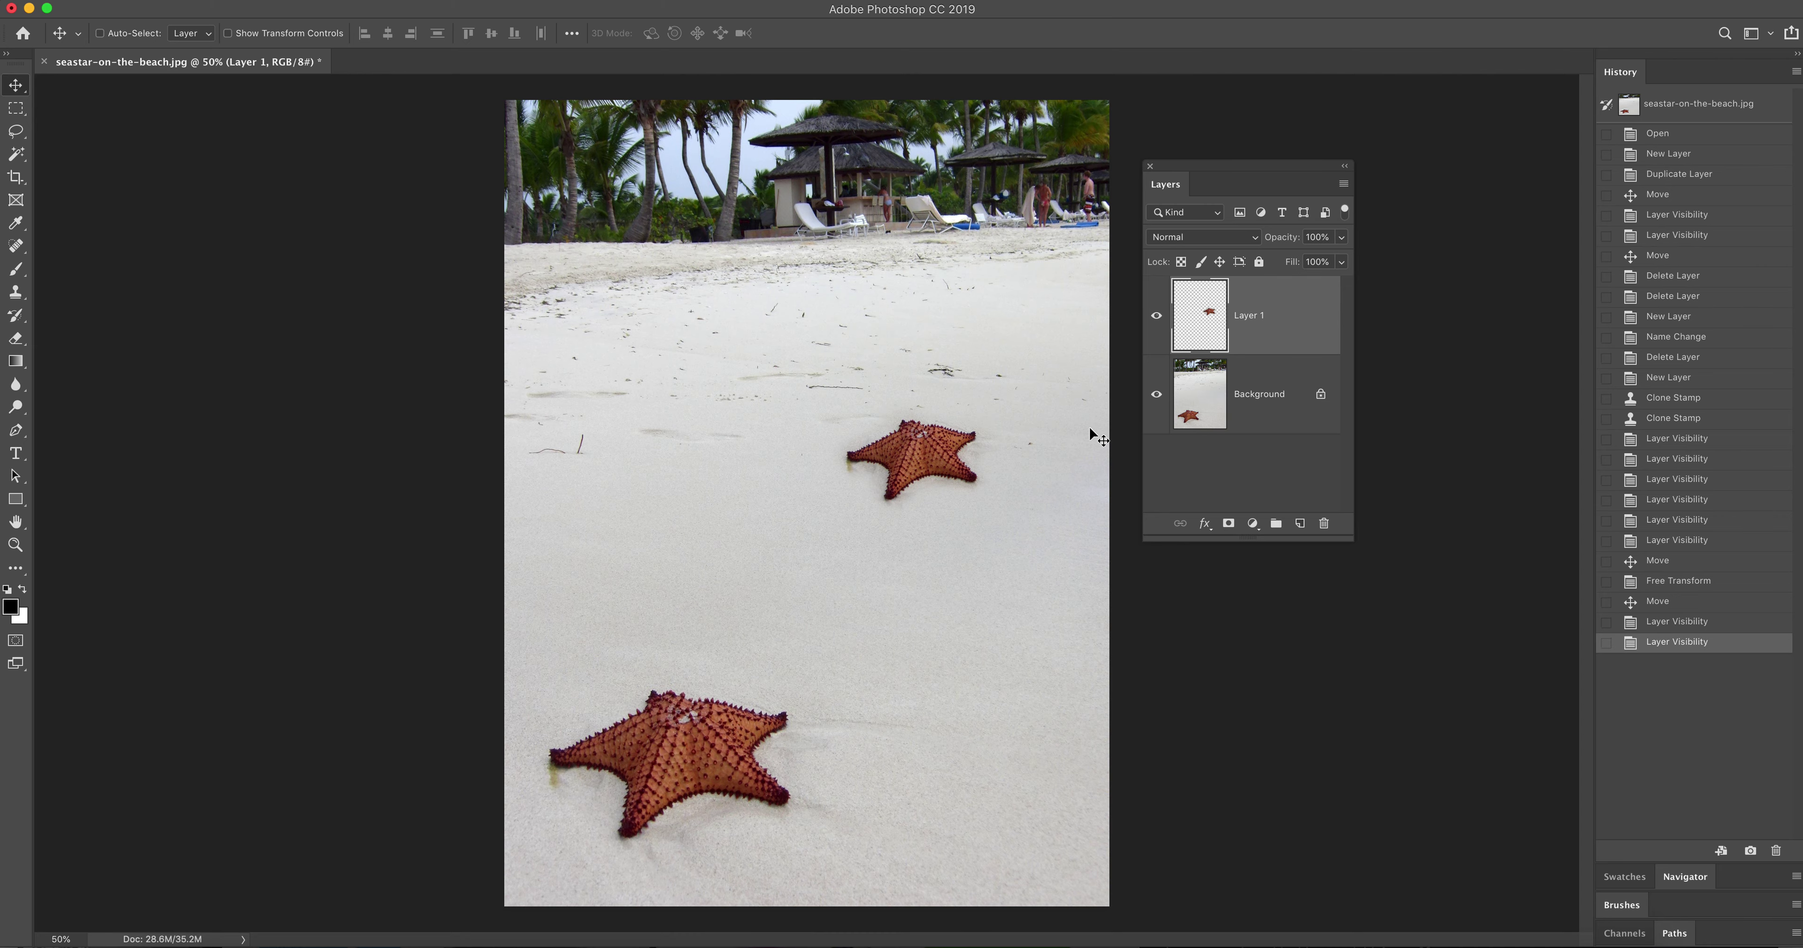
# Try to erase the yellowish patch below the copied sea star's left arm with a hard 40 px Eraser, and undo the stroke.
pyautogui.click(15, 544)
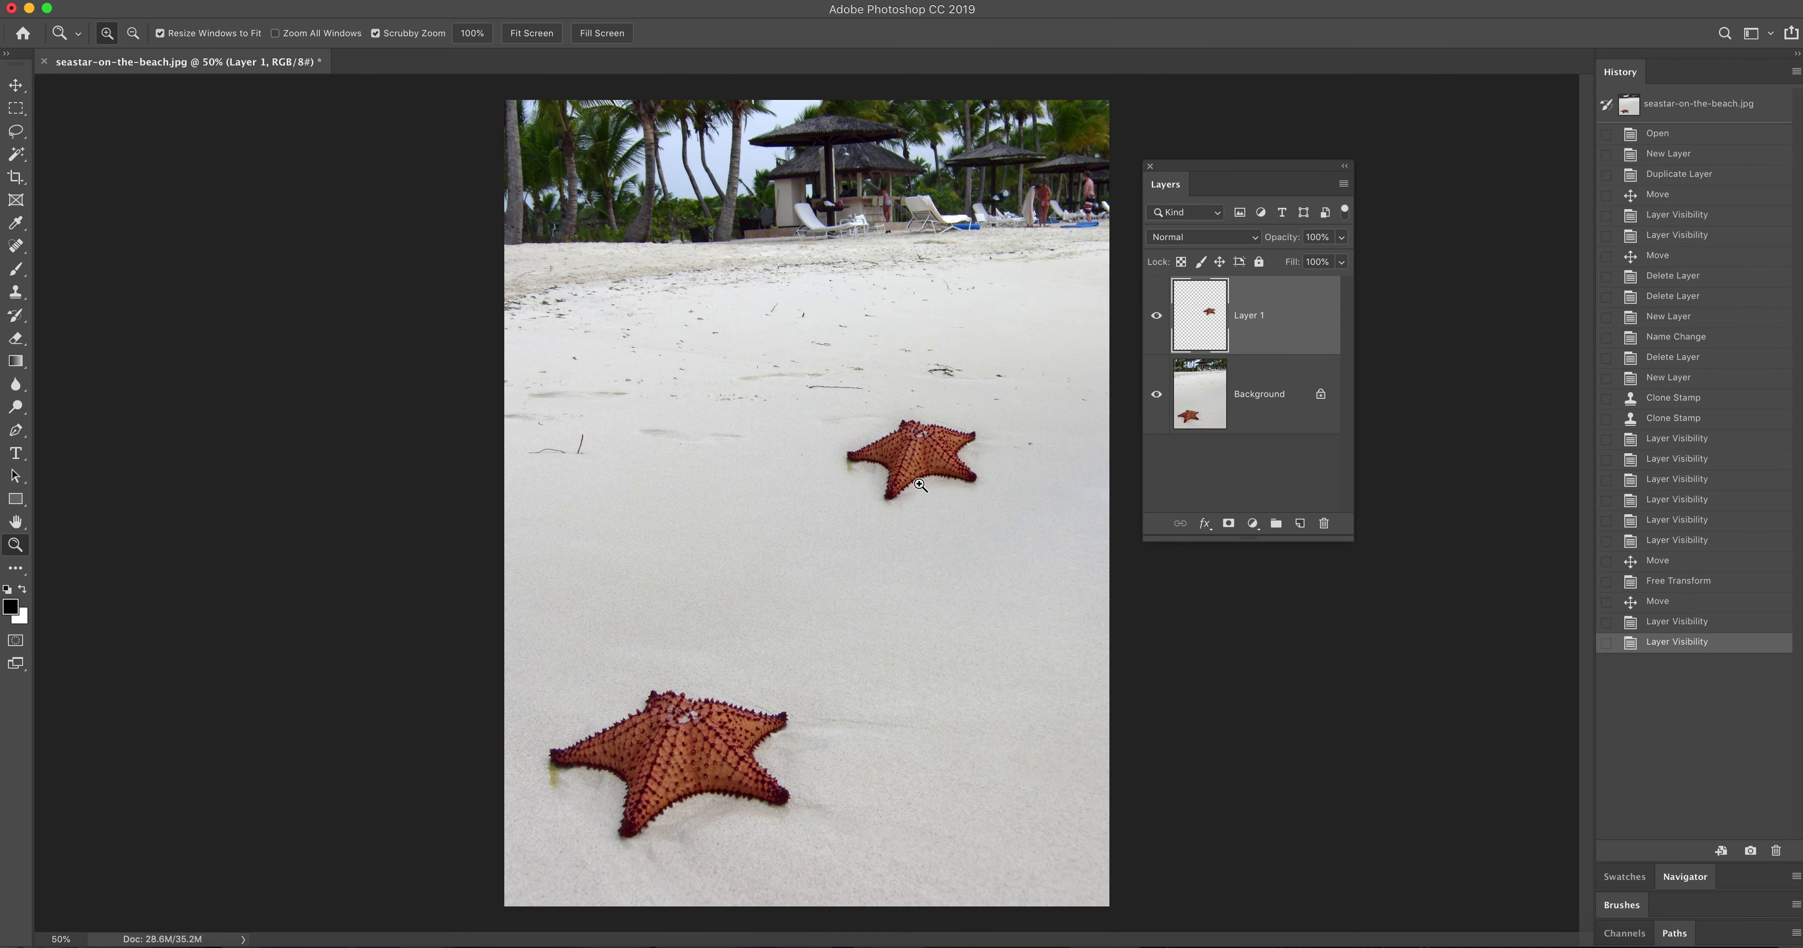
pyautogui.moveTo(851, 463); pyautogui.dragTo(963, 467)
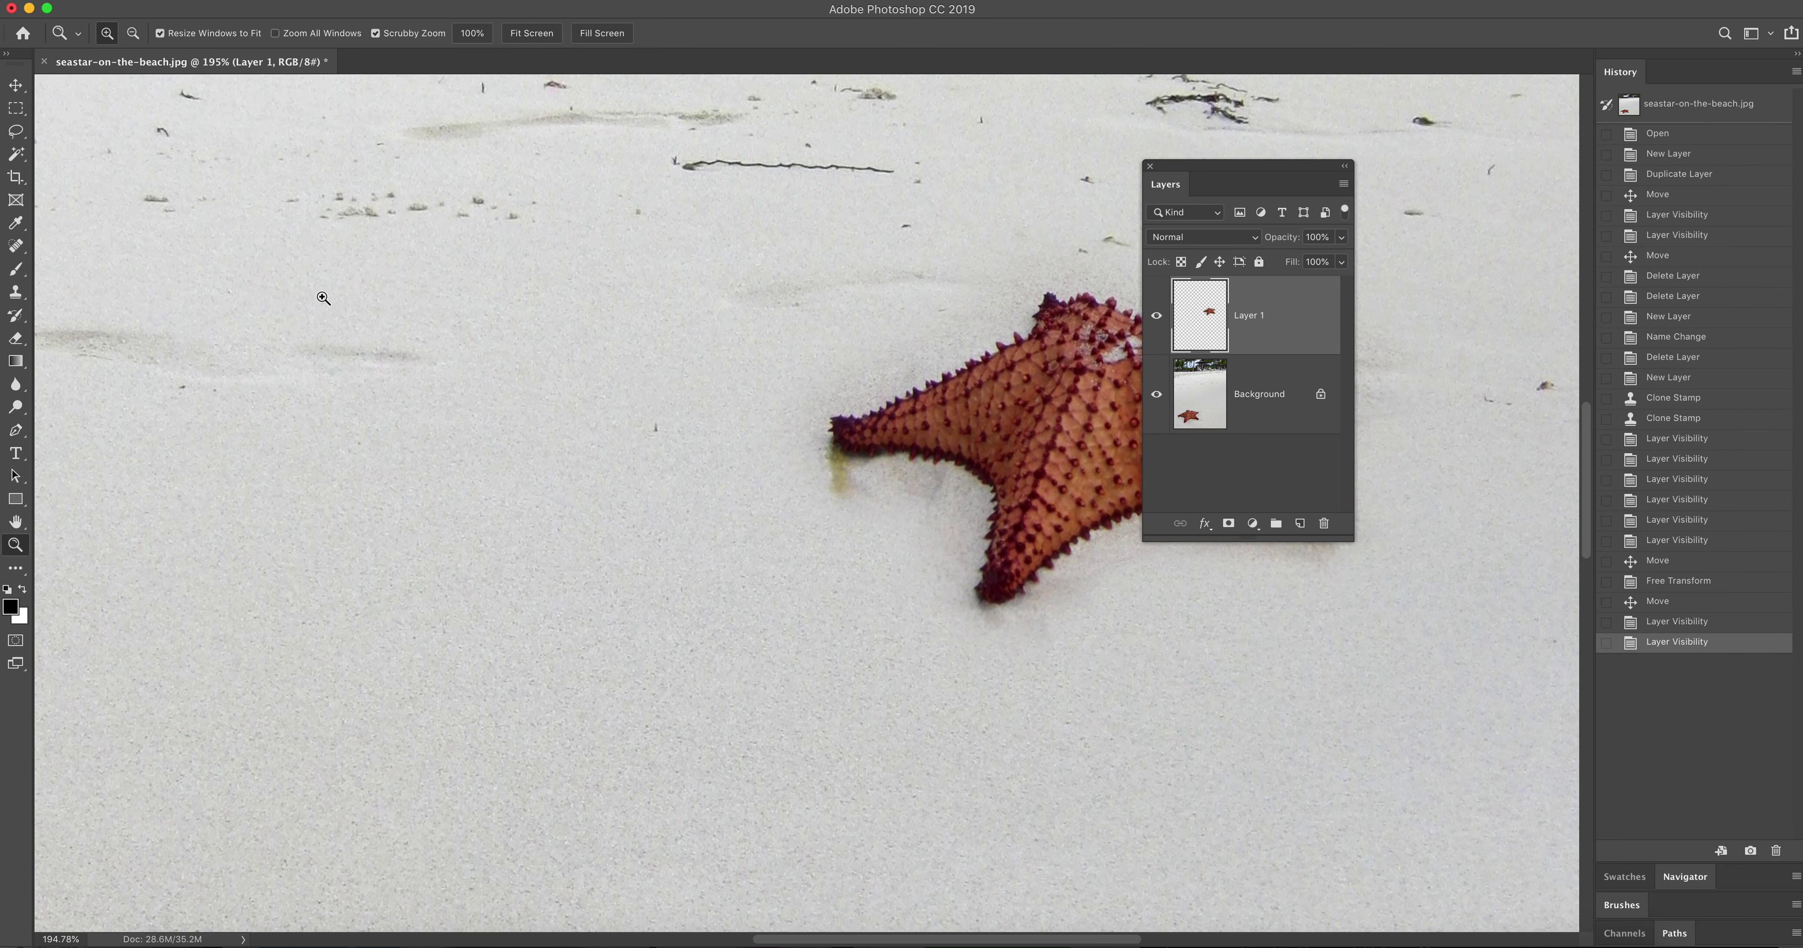
pyautogui.click(15, 342)
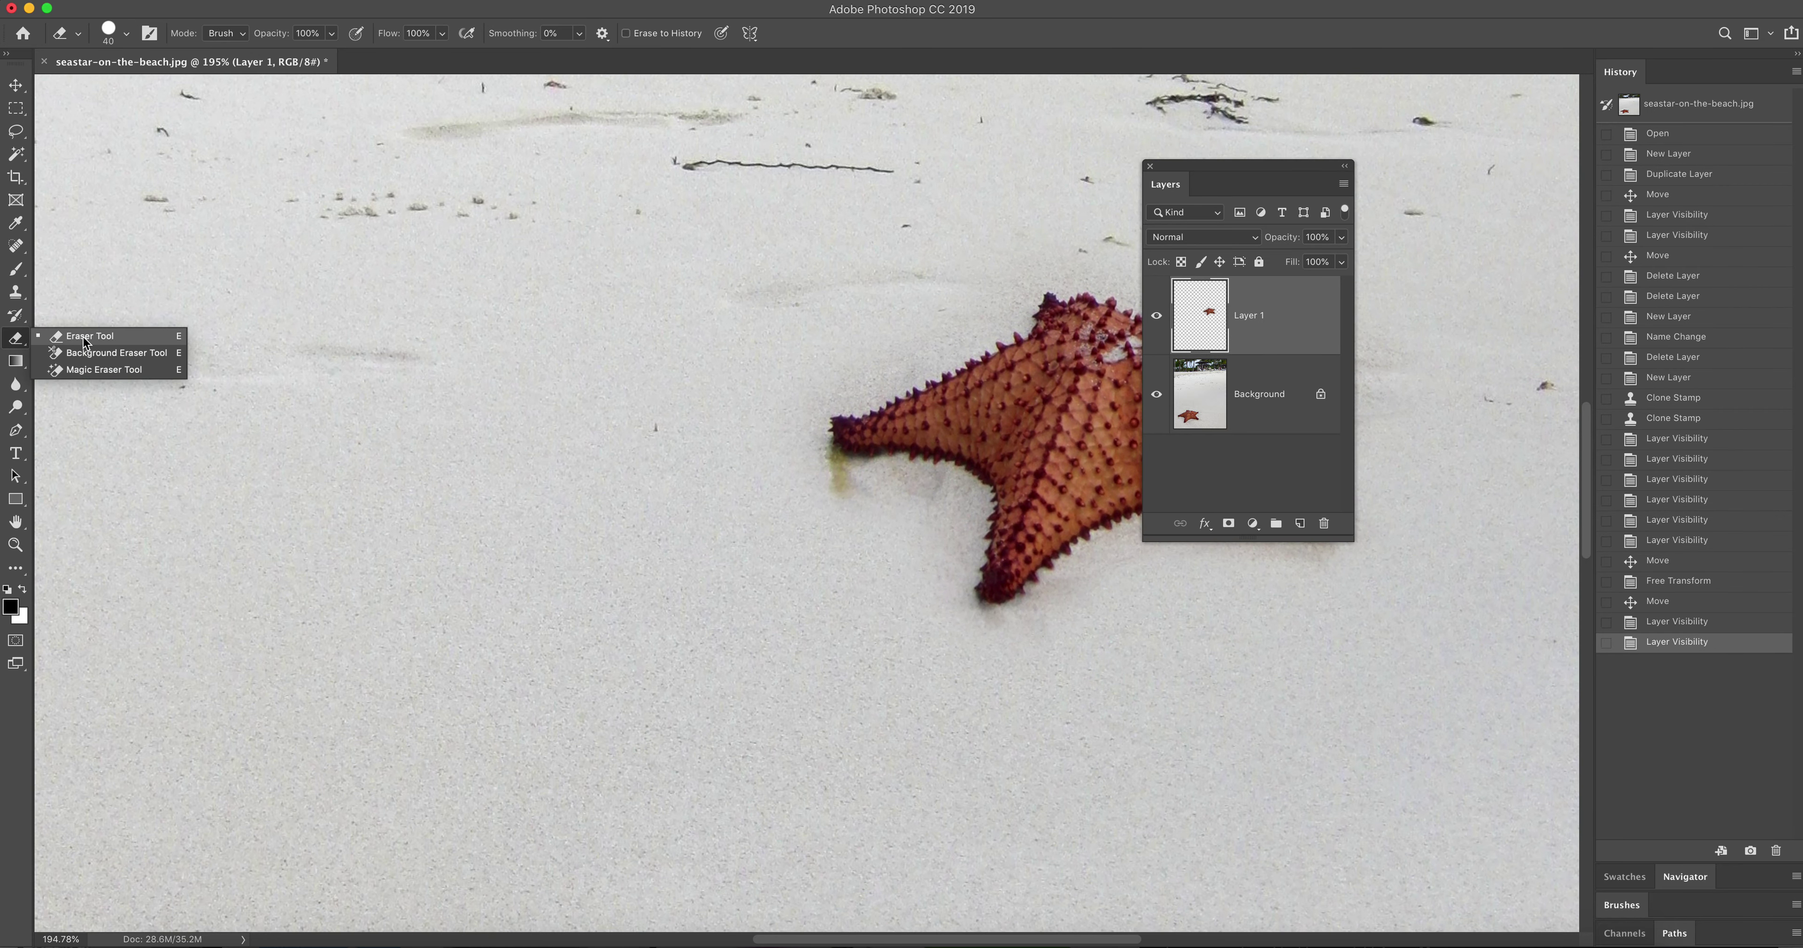
pyautogui.click(83, 342)
pyautogui.moveTo(812, 470)
pyautogui.mouseDown()
pyautogui.moveTo(837, 468)
pyautogui.moveTo(814, 473)
pyautogui.mouseUp()
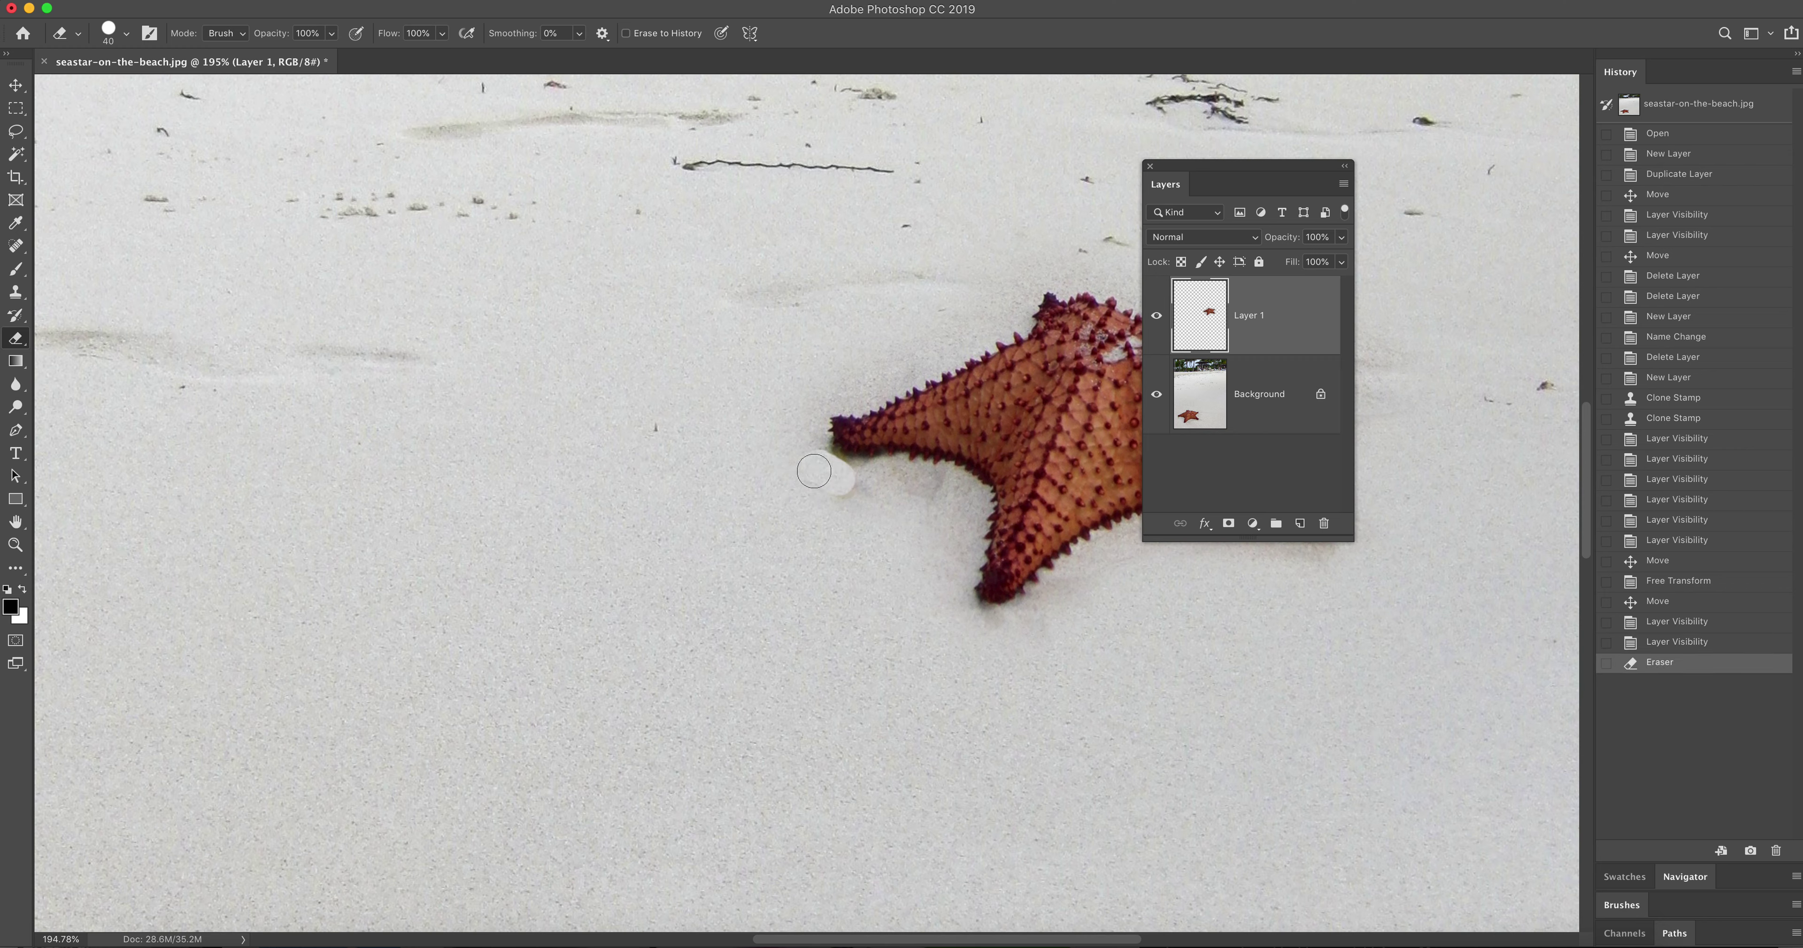
pyautogui.press('super+z')
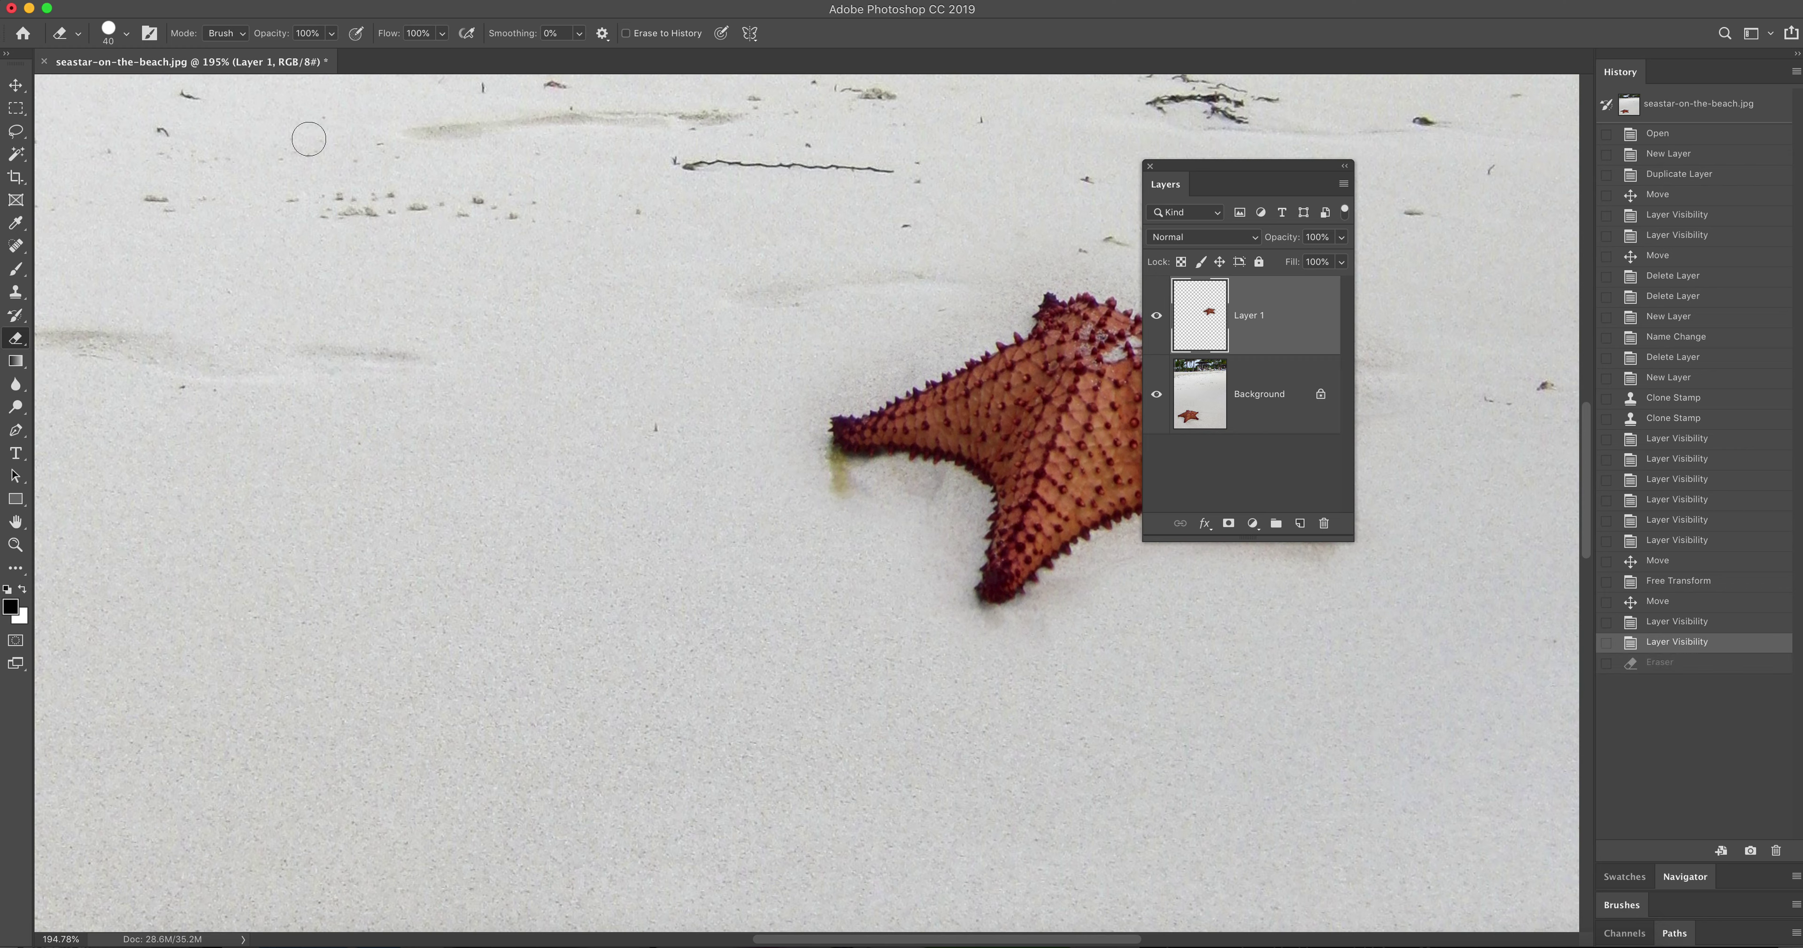
# Set the Eraser to 75 px with 0% hardness, erase the yellowish patch below the copied star's left arm, and undo the stroke.
pyautogui.click(126, 35)
pyautogui.moveTo(209, 130); pyautogui.dragTo(68, 135)
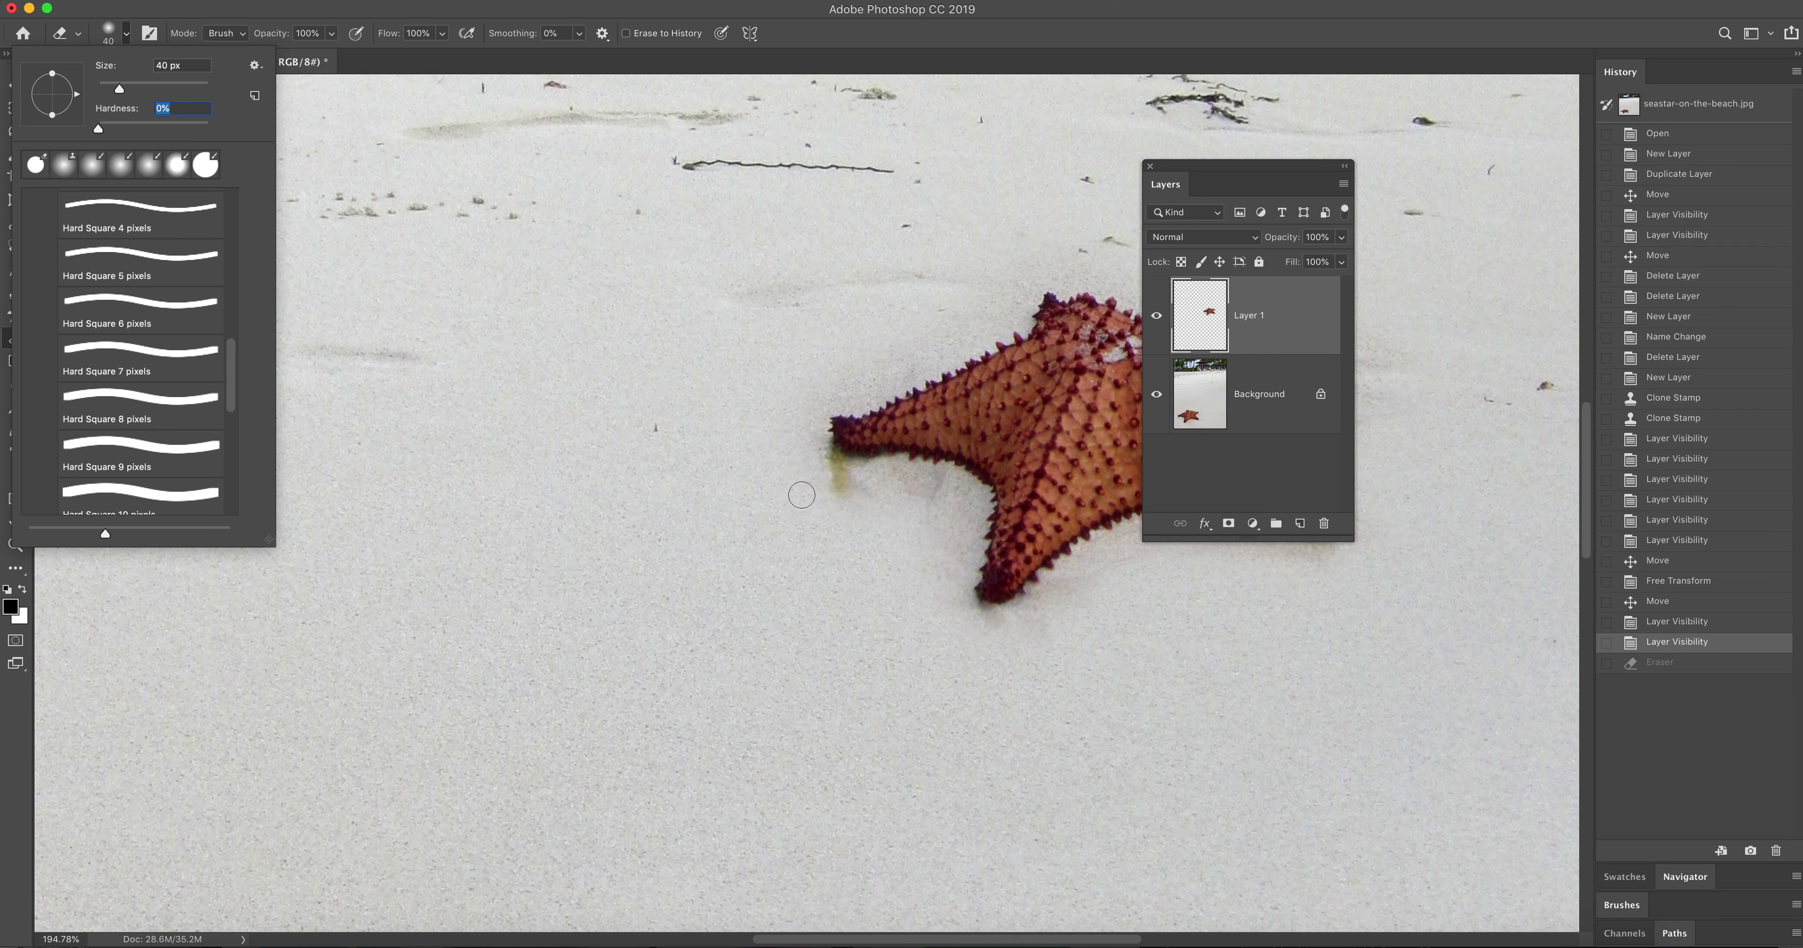
pyautogui.moveTo(122, 94); pyautogui.dragTo(134, 92)
pyautogui.click(796, 536)
pyautogui.moveTo(796, 535)
pyautogui.mouseDown()
pyautogui.moveTo(814, 474)
pyautogui.moveTo(842, 490)
pyautogui.moveTo(801, 461)
pyautogui.moveTo(851, 493)
pyautogui.moveTo(810, 475)
pyautogui.mouseUp()
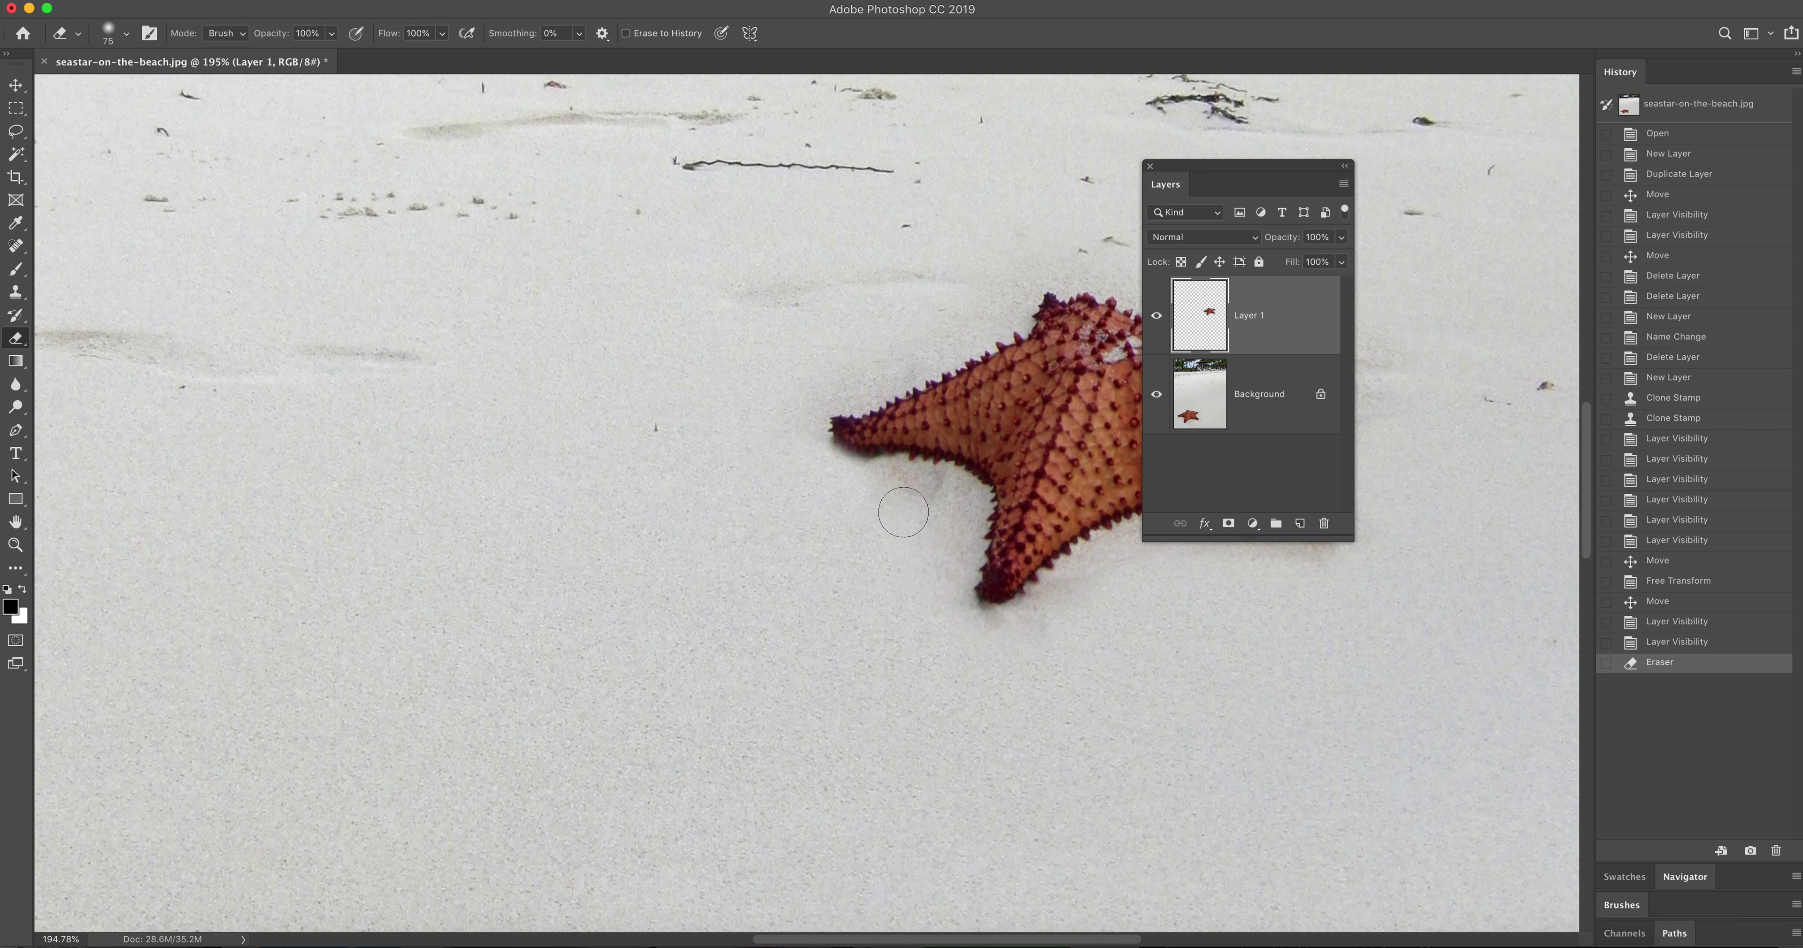
pyautogui.press('super+z')
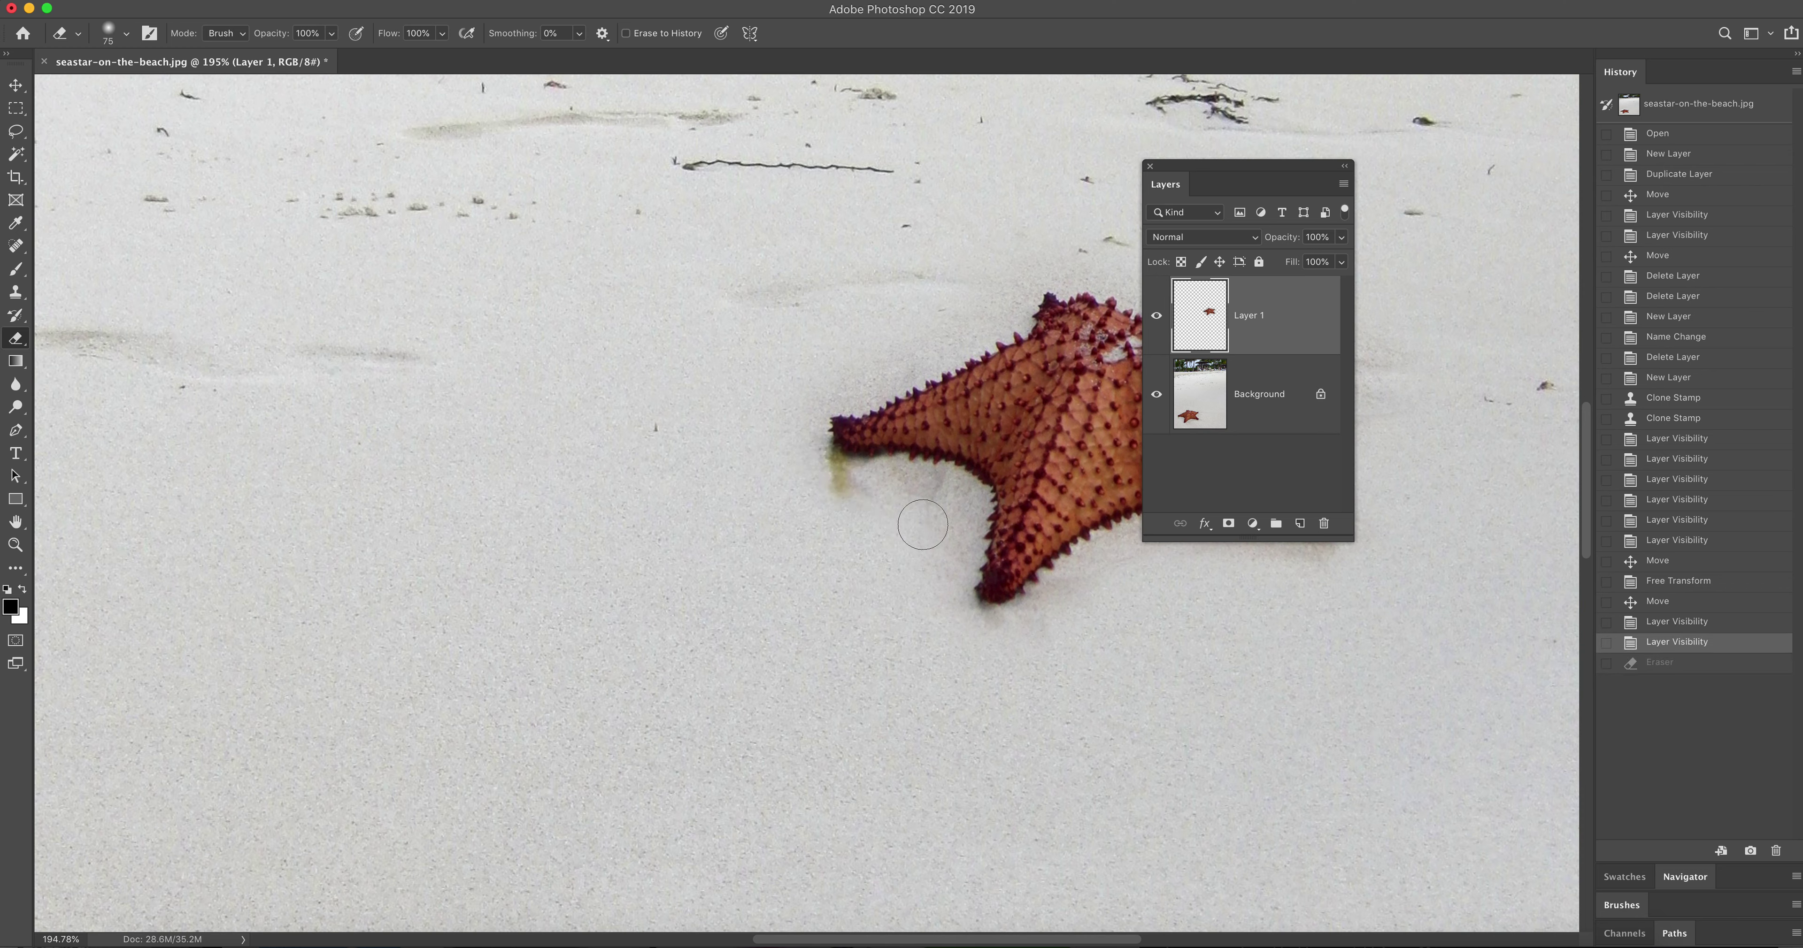
# Try to erase the yellowish patch on Layer 1 with a hard-edged 75 px Eraser for comparison, and undo the stroke.
pyautogui.click(110, 45)
pyautogui.moveTo(104, 129); pyautogui.dragTo(112, 129)
pyautogui.click(811, 489)
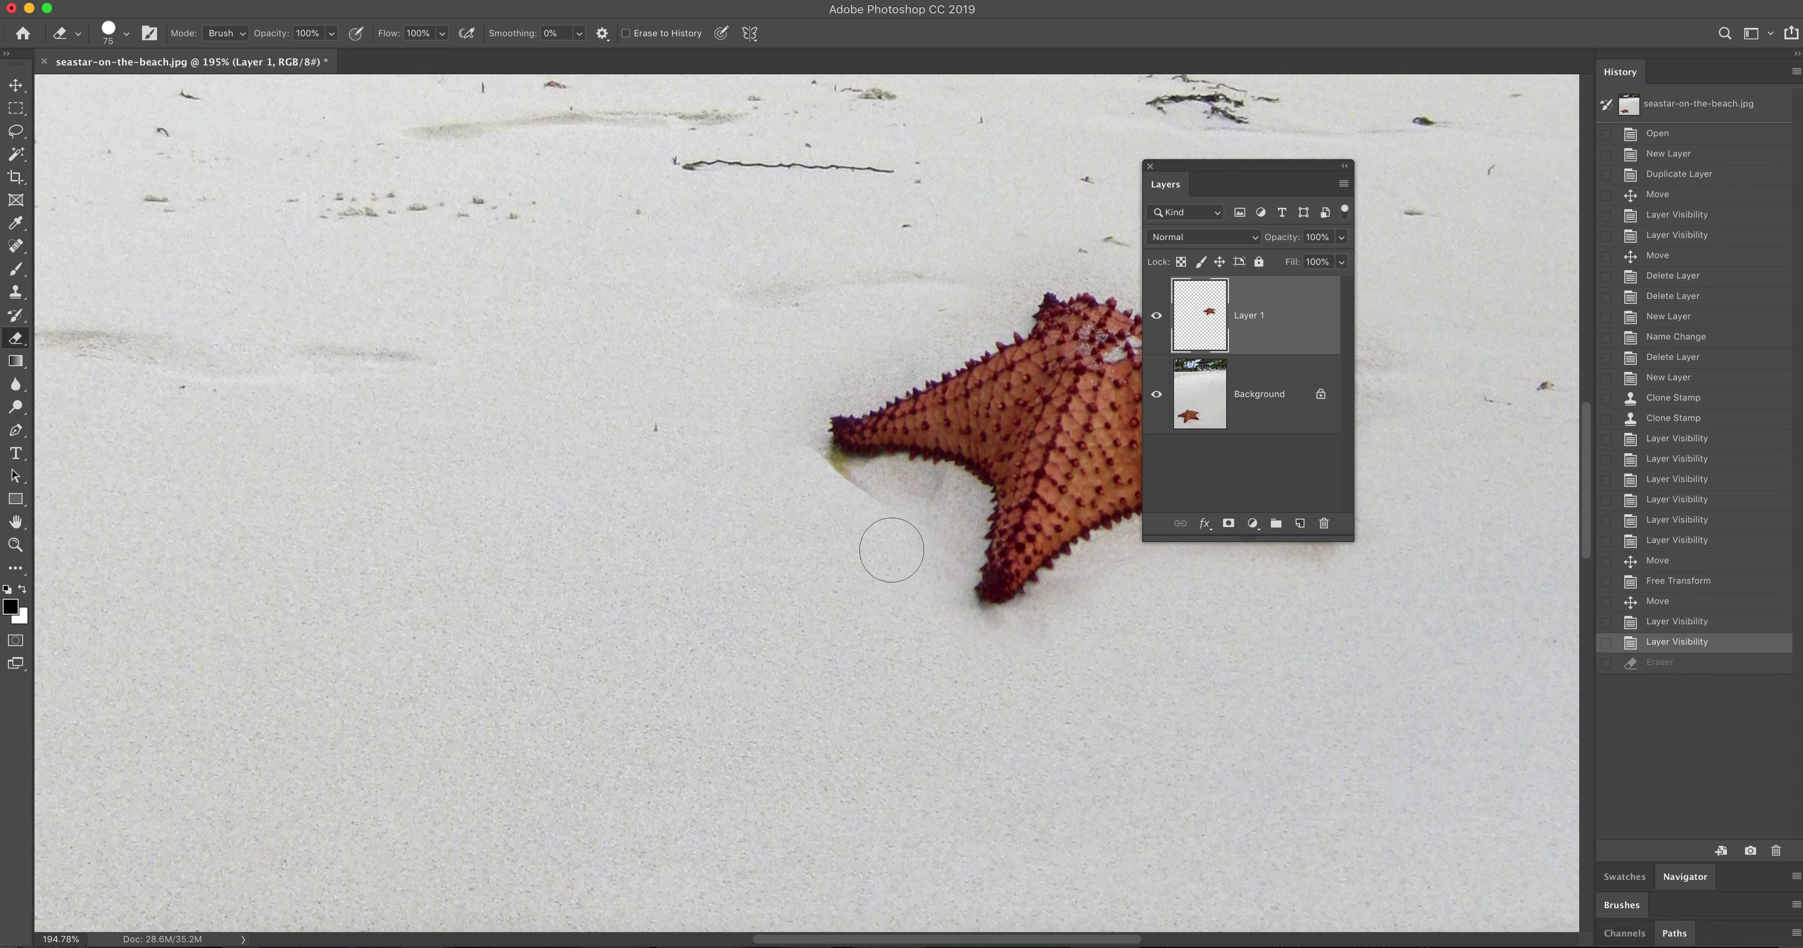
pyautogui.click(886, 546)
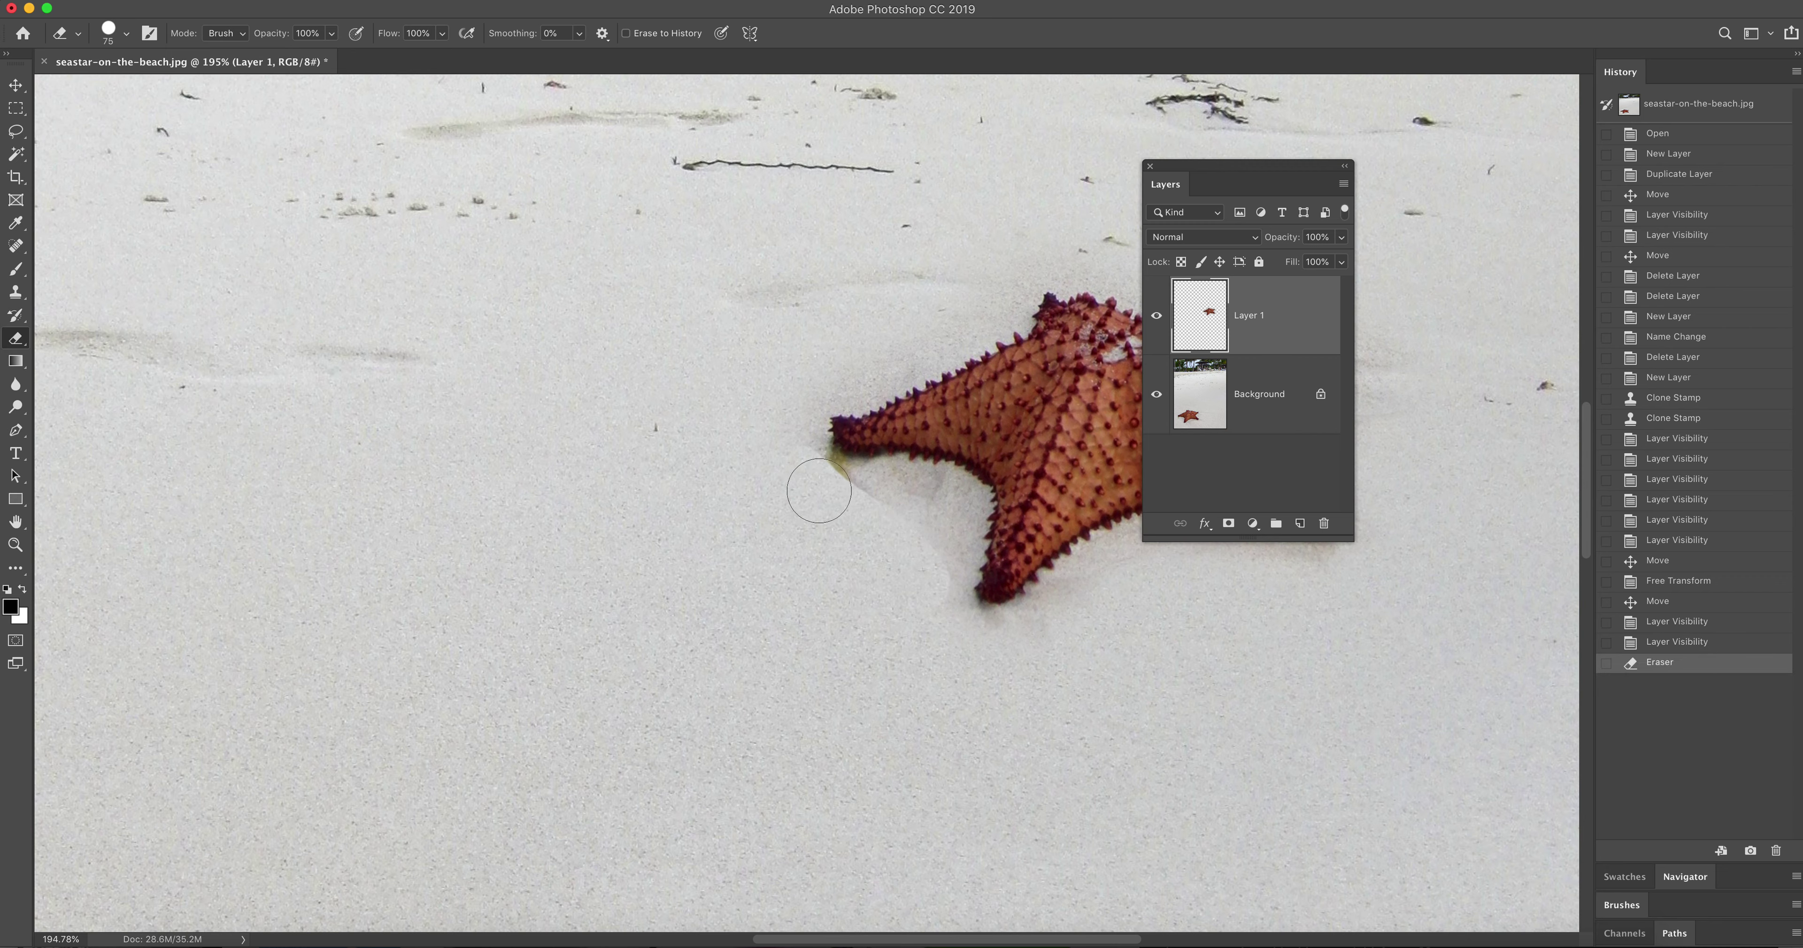
pyautogui.press('super+z')
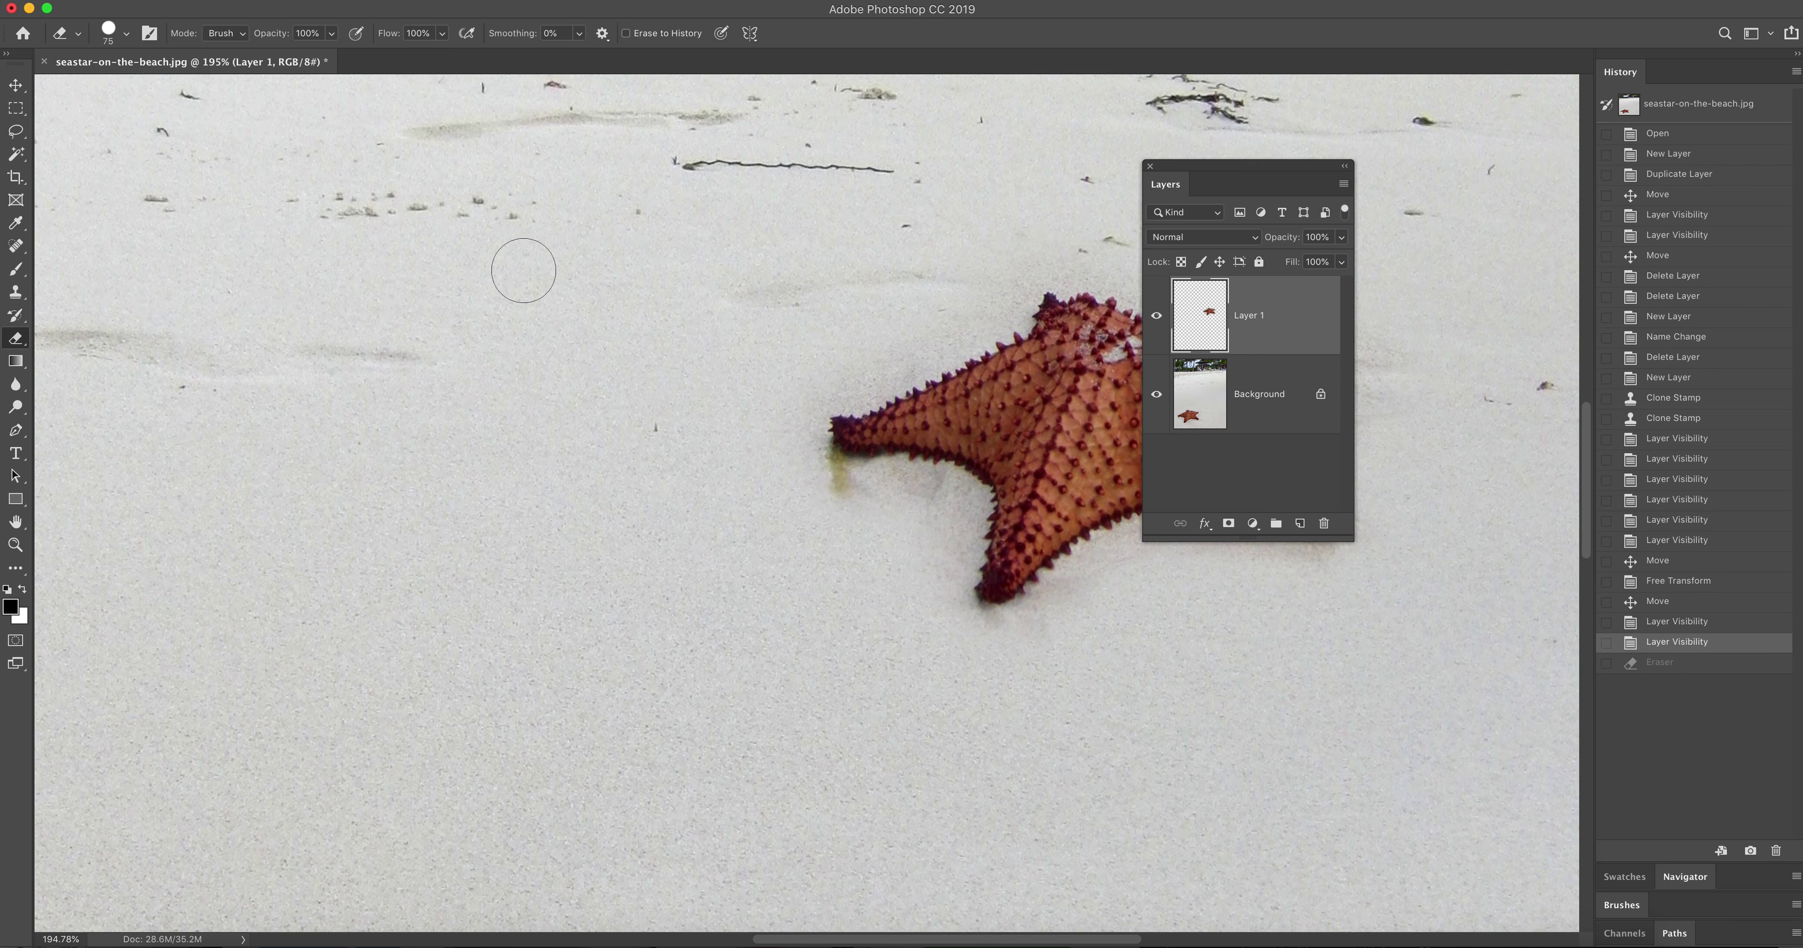
# Soften the 75 px Eraser again and erase the yellowish patch below the copied sea star's left arm on Layer 1.
pyautogui.click(126, 34)
pyautogui.click(163, 128)
pyautogui.click(811, 485)
pyautogui.moveTo(848, 507)
pyautogui.mouseDown()
pyautogui.moveTo(813, 471)
pyautogui.moveTo(878, 514)
pyautogui.mouseUp()
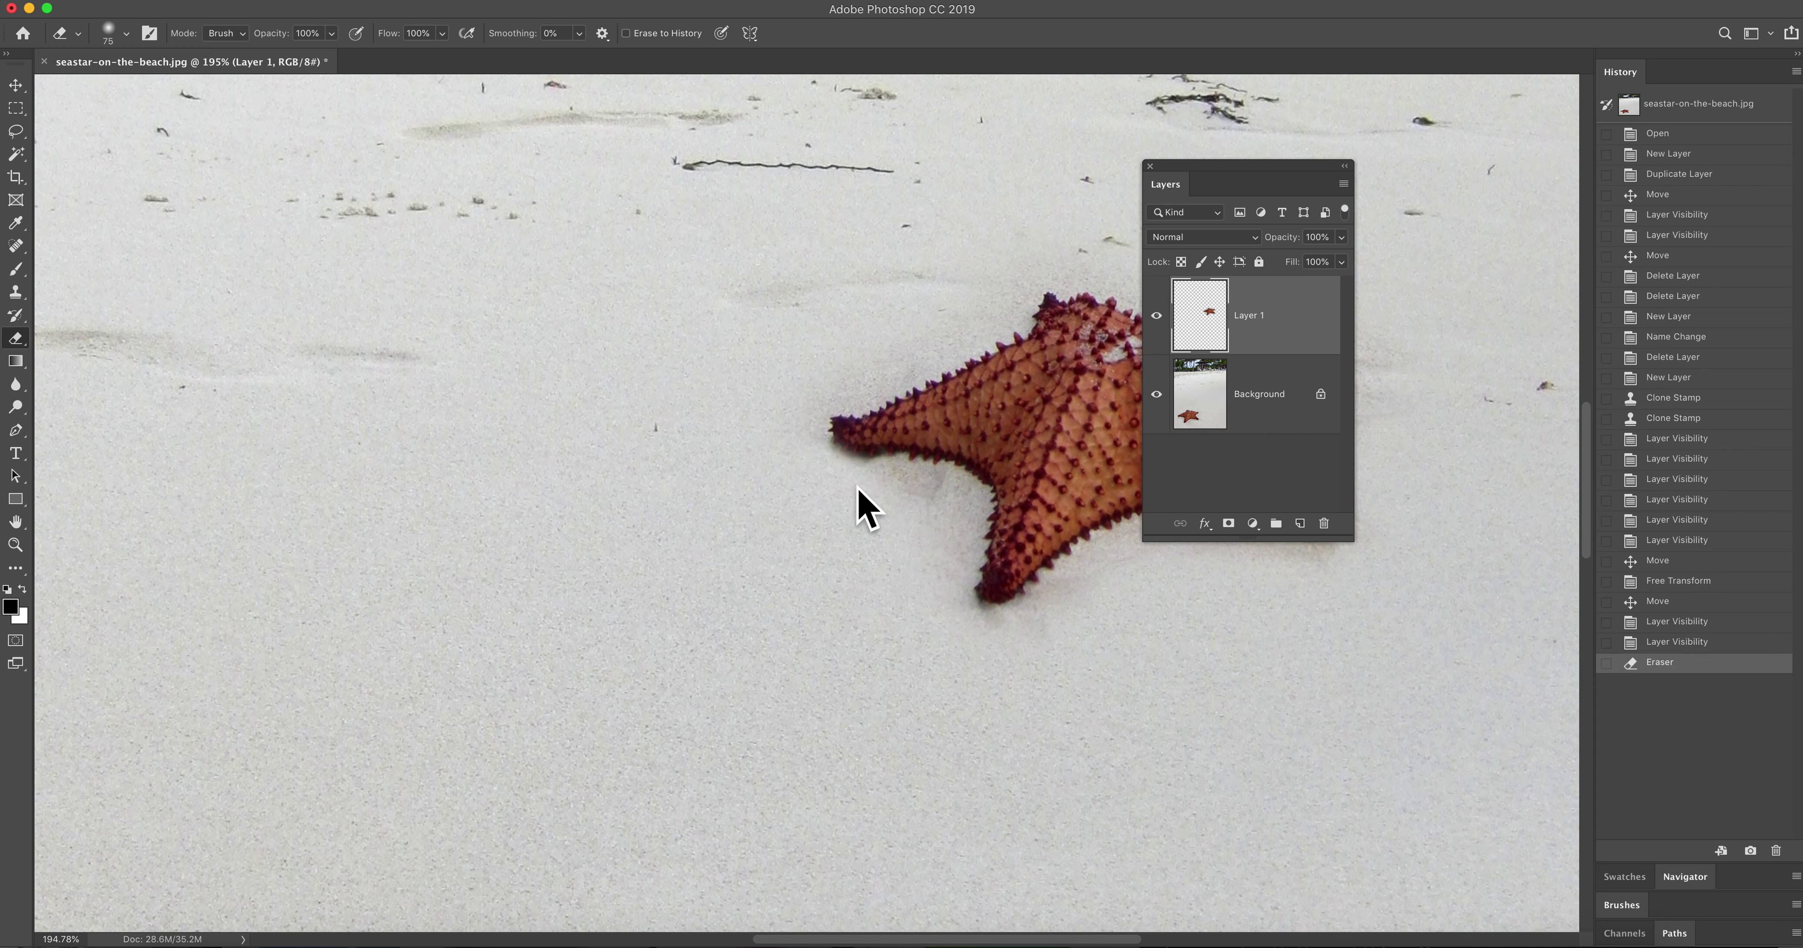
pyautogui.doubleClick(16, 545)
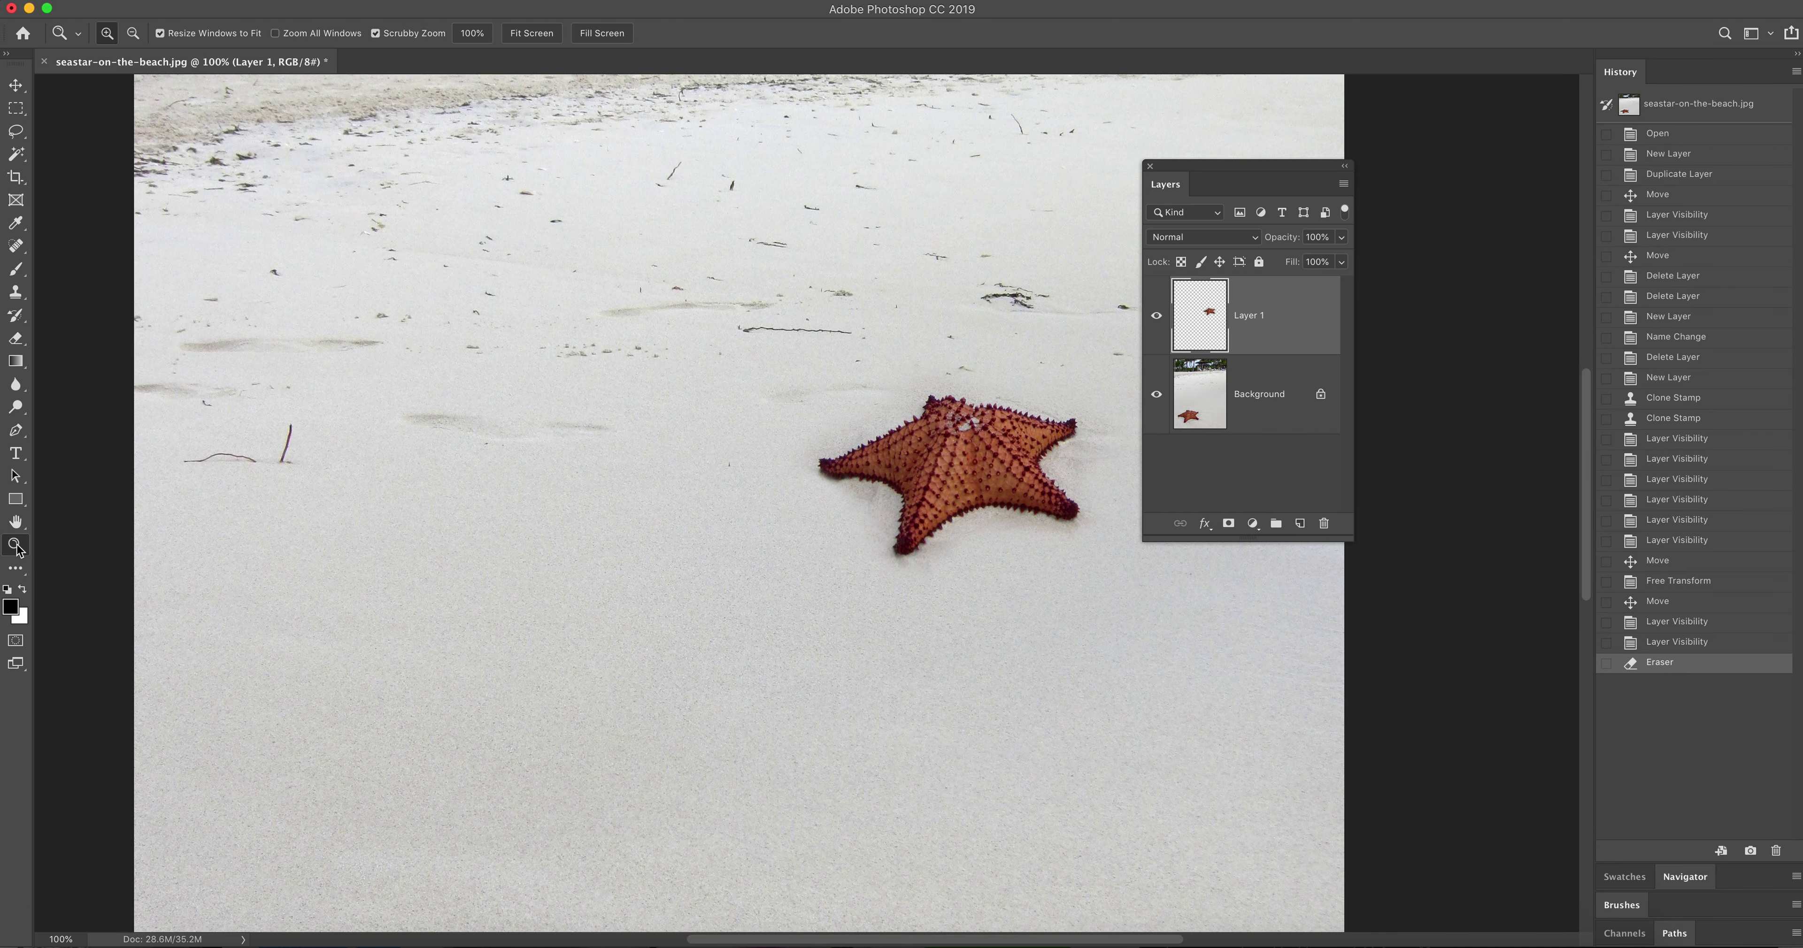
pyautogui.keyDown('alt'); pyautogui.click(1050, 499); pyautogui.keyUp('alt')
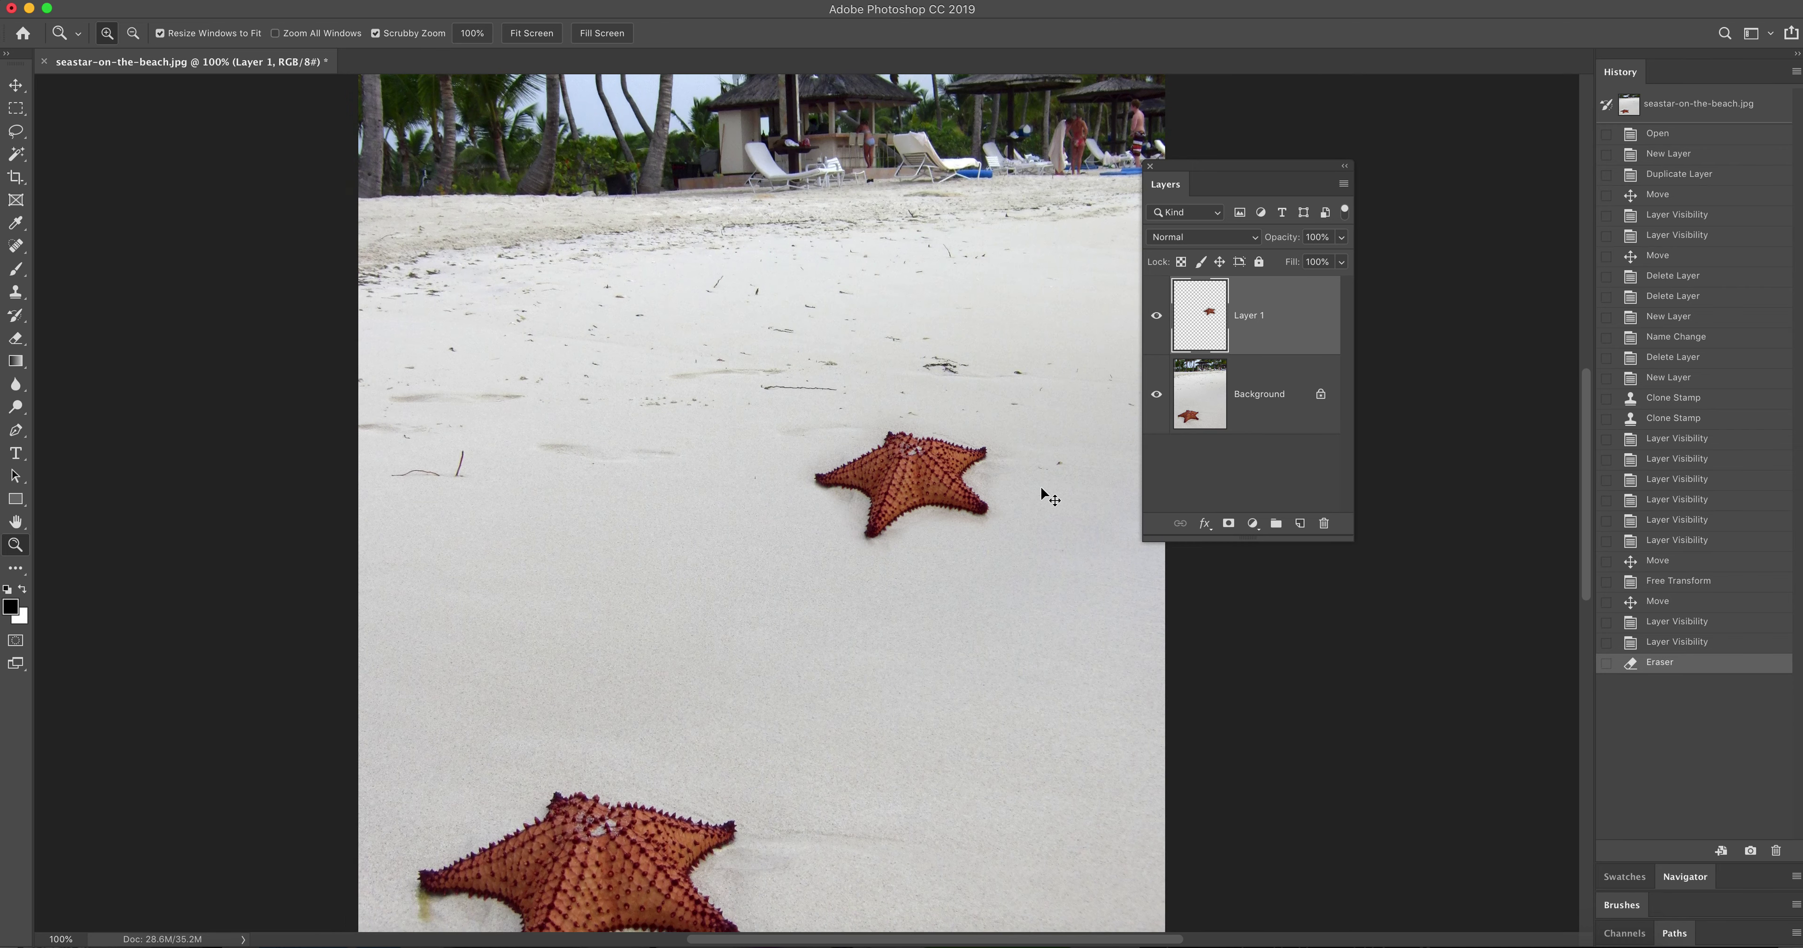
pyautogui.keyDown('alt'); pyautogui.click(1047, 491); pyautogui.keyUp('alt')
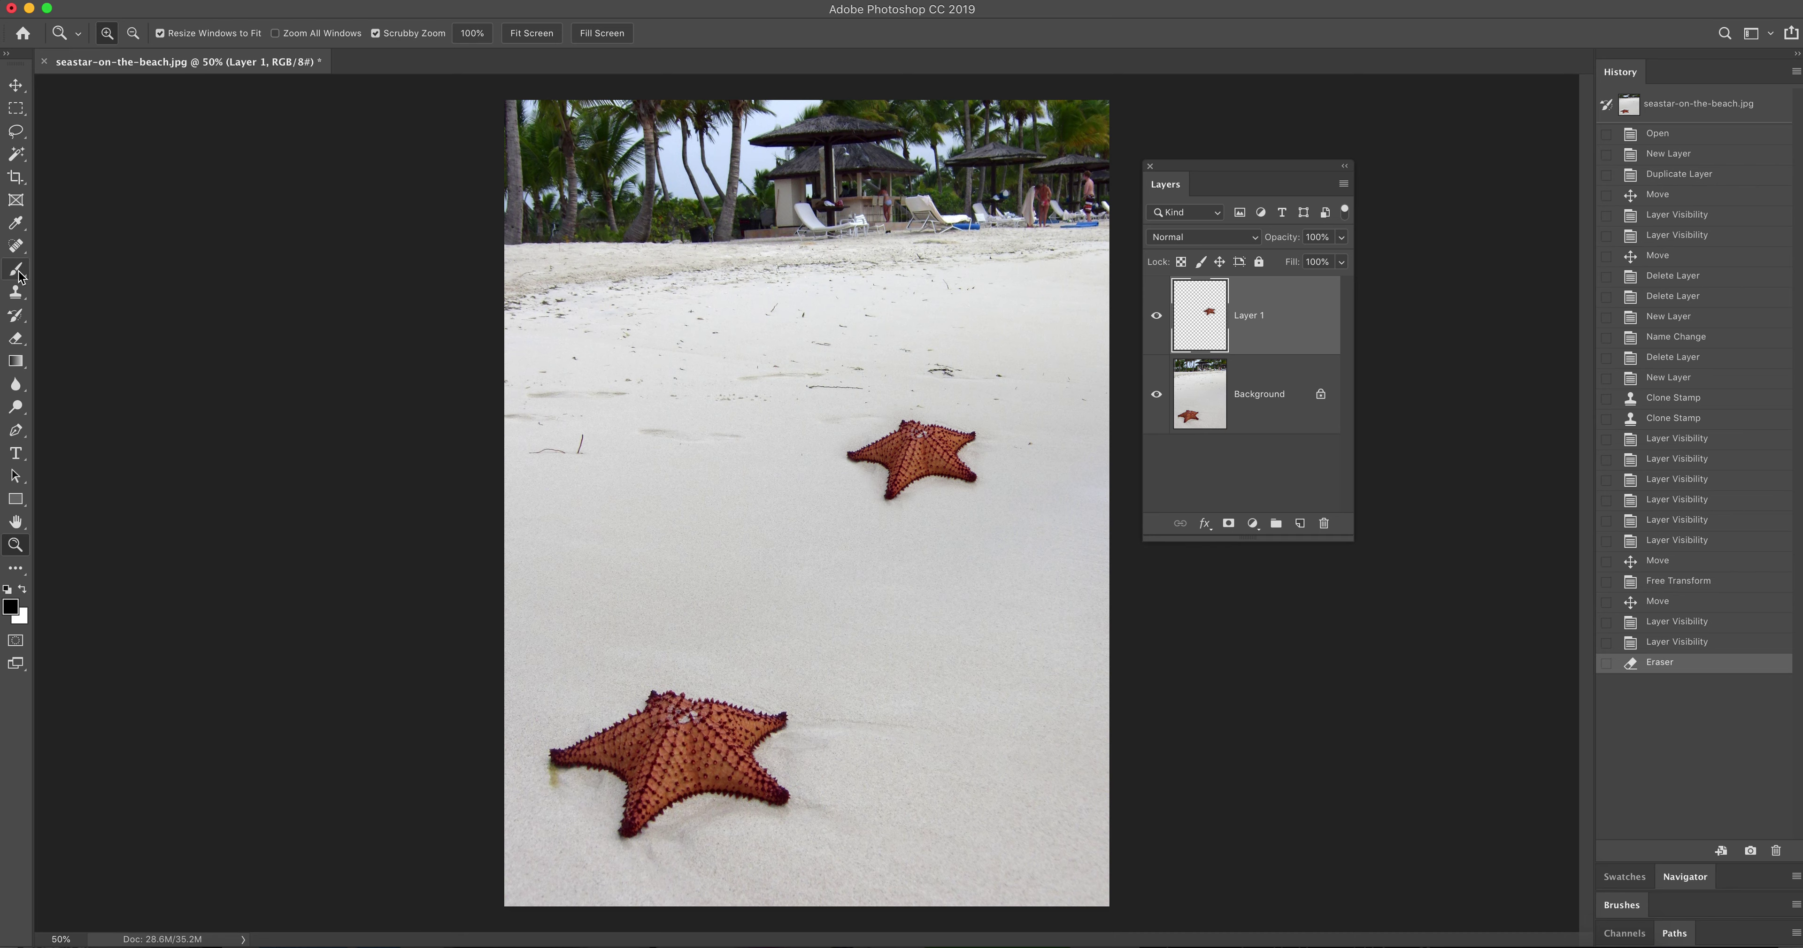
# Switch to the Eraser, dab once on the sand below the copied sea star, and set the brush size to 300 px.
pyautogui.press('e')
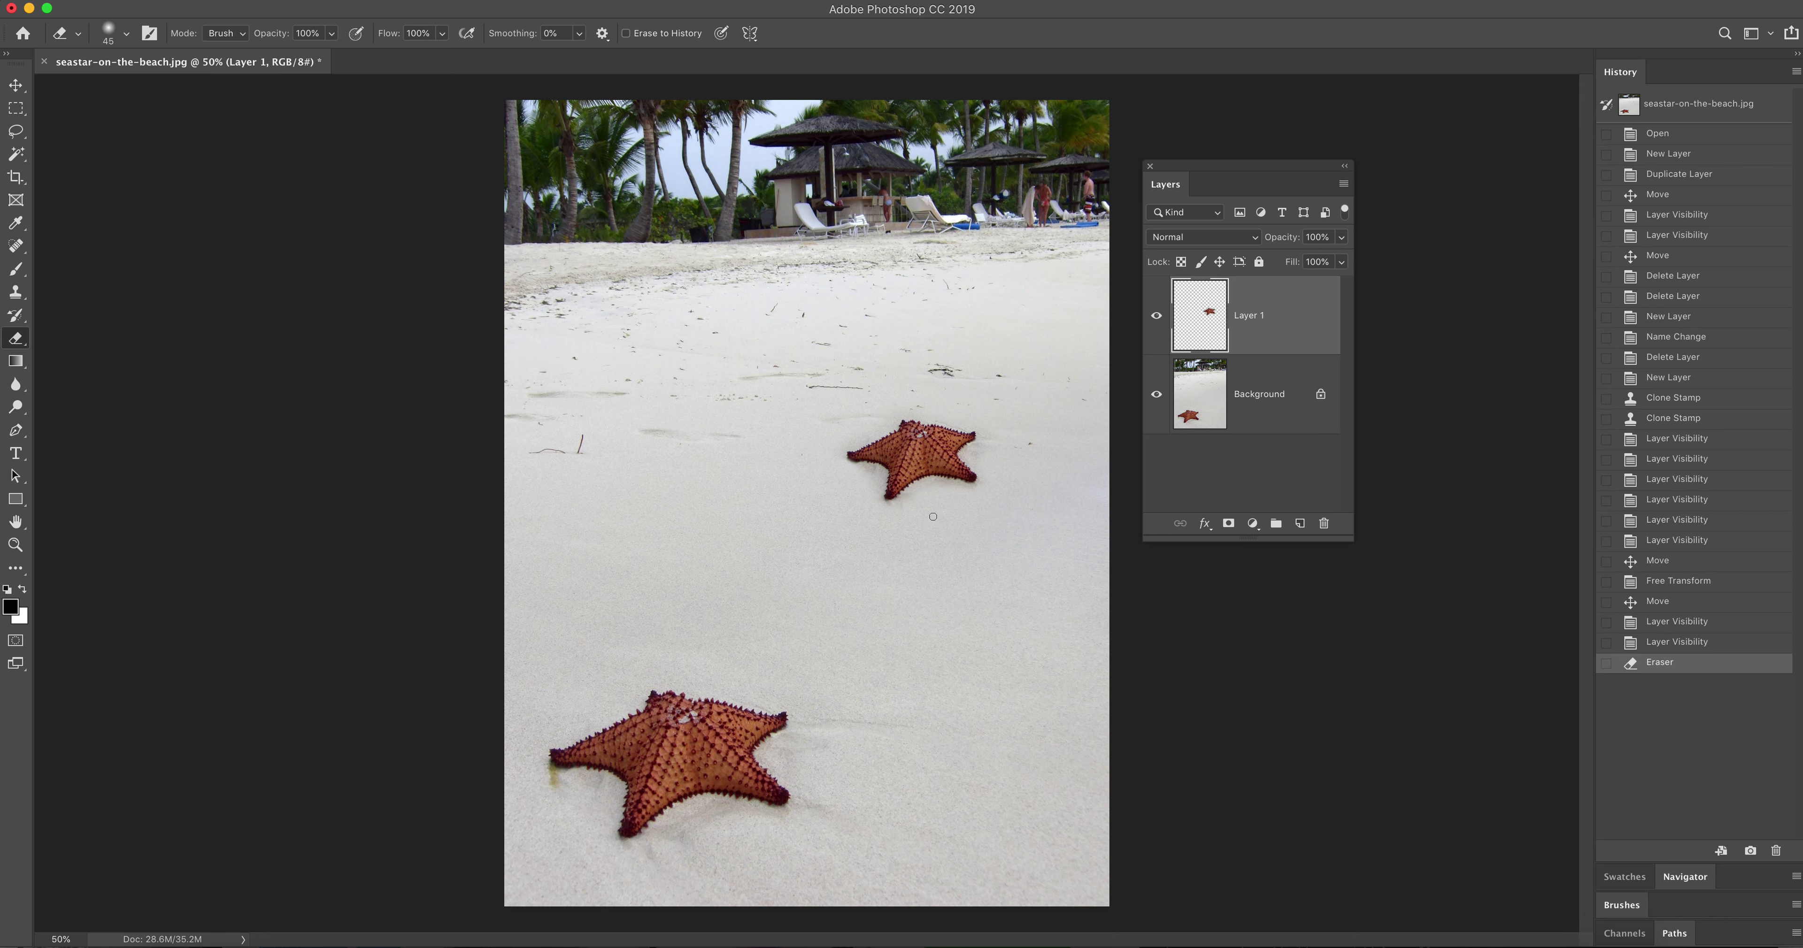
pyautogui.press(']')
pyautogui.press(']')
pyautogui.press(']')
pyautogui.press(']')
pyautogui.press(']')
pyautogui.press(']')
pyautogui.press(']')
pyautogui.press(']')
pyautogui.press(']')
pyautogui.click(940, 541)
pyautogui.press('[')
pyautogui.press('[')
pyautogui.press('[')
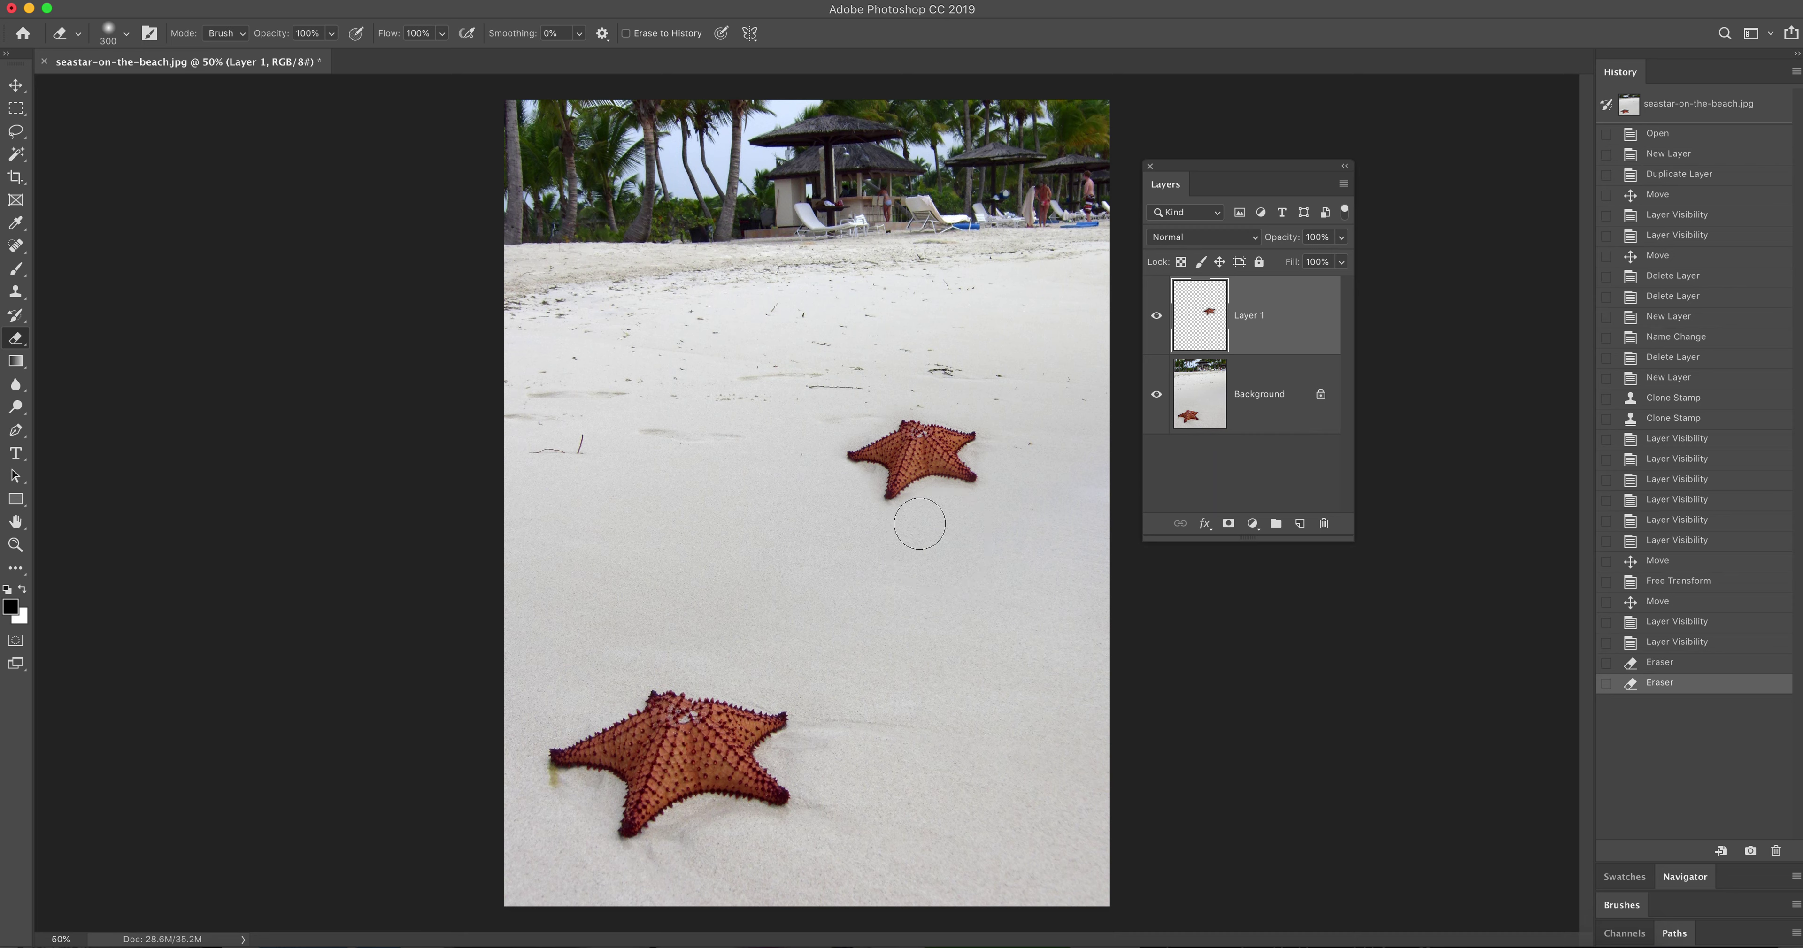
# Erase the leftover cloned sand below and beside the copied sea star on Layer 1 with the 300 px Eraser.
pyautogui.click(933, 511)
pyautogui.click(935, 511)
pyautogui.click(997, 504)
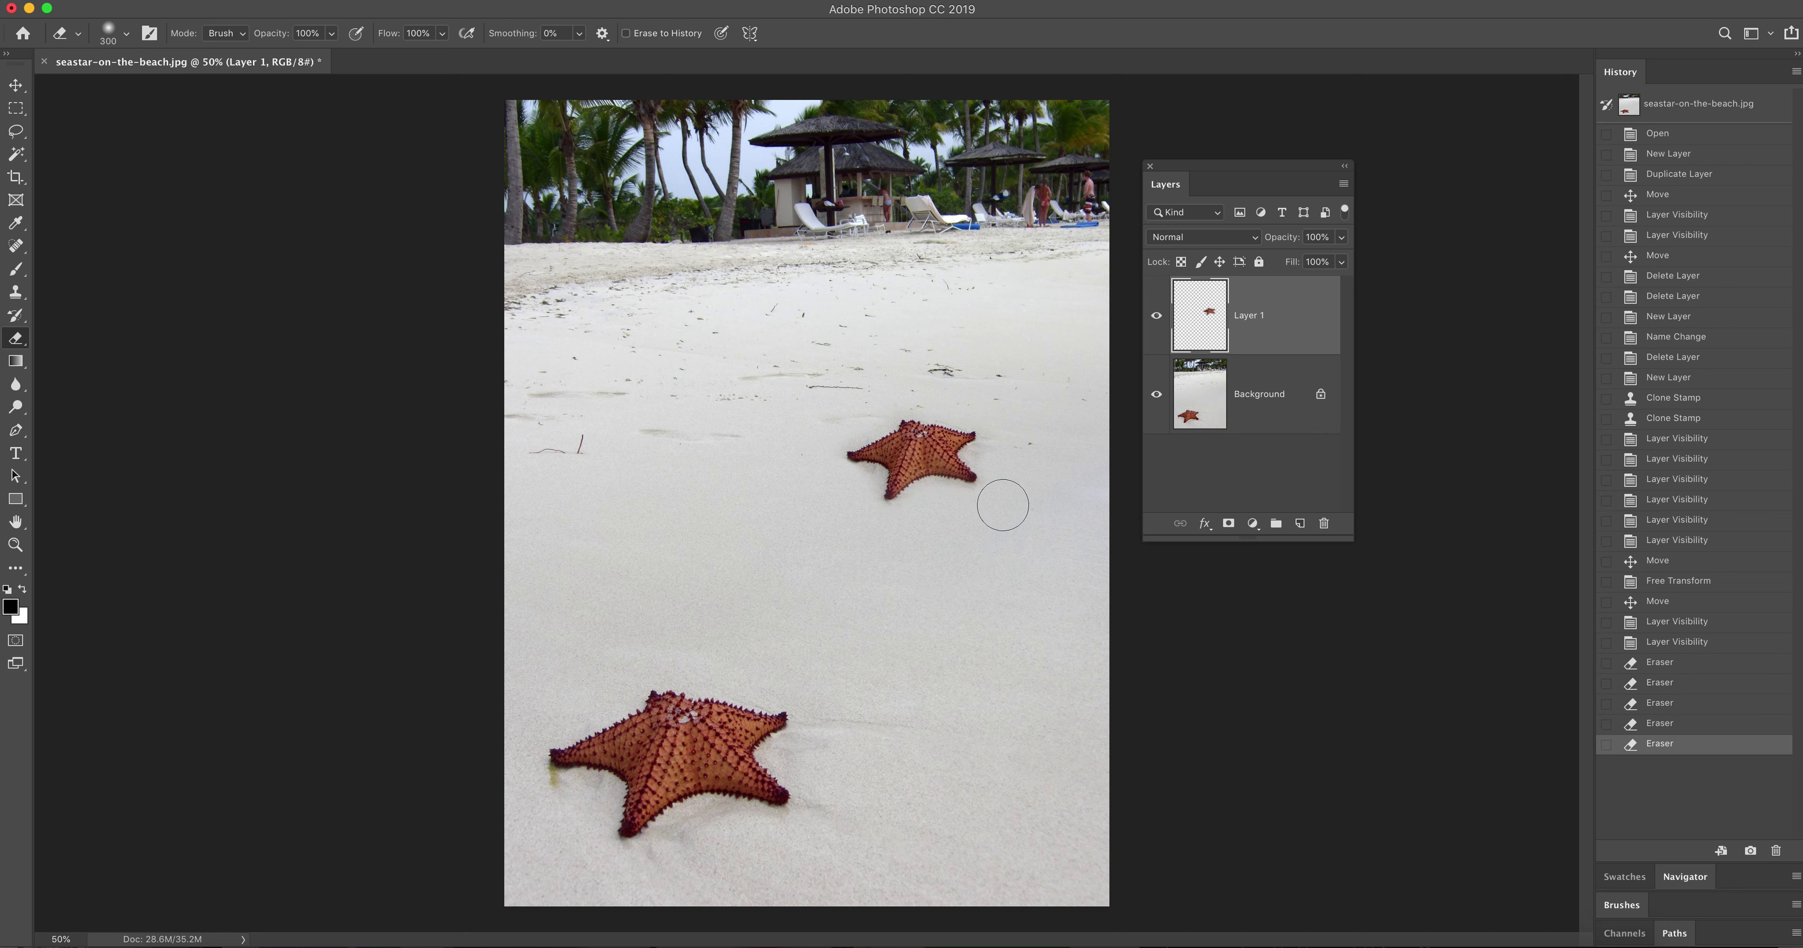
pyautogui.click(987, 504)
pyautogui.click(847, 497)
pyautogui.click(839, 498)
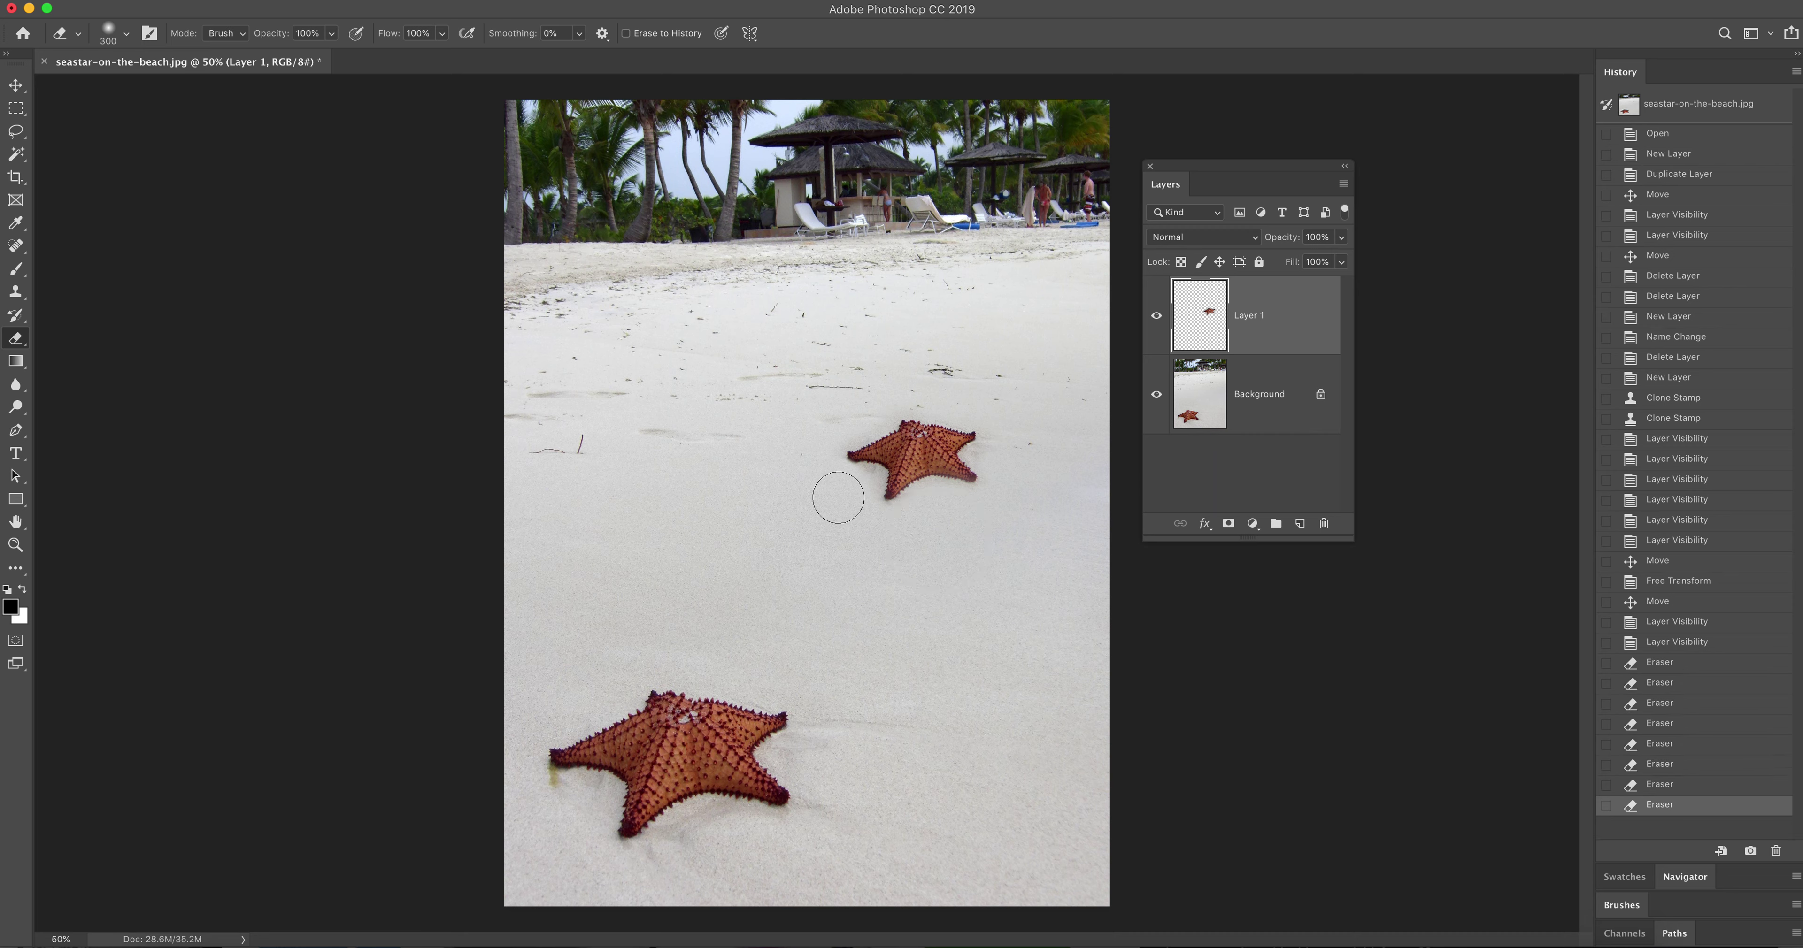
pyautogui.click(780, 501)
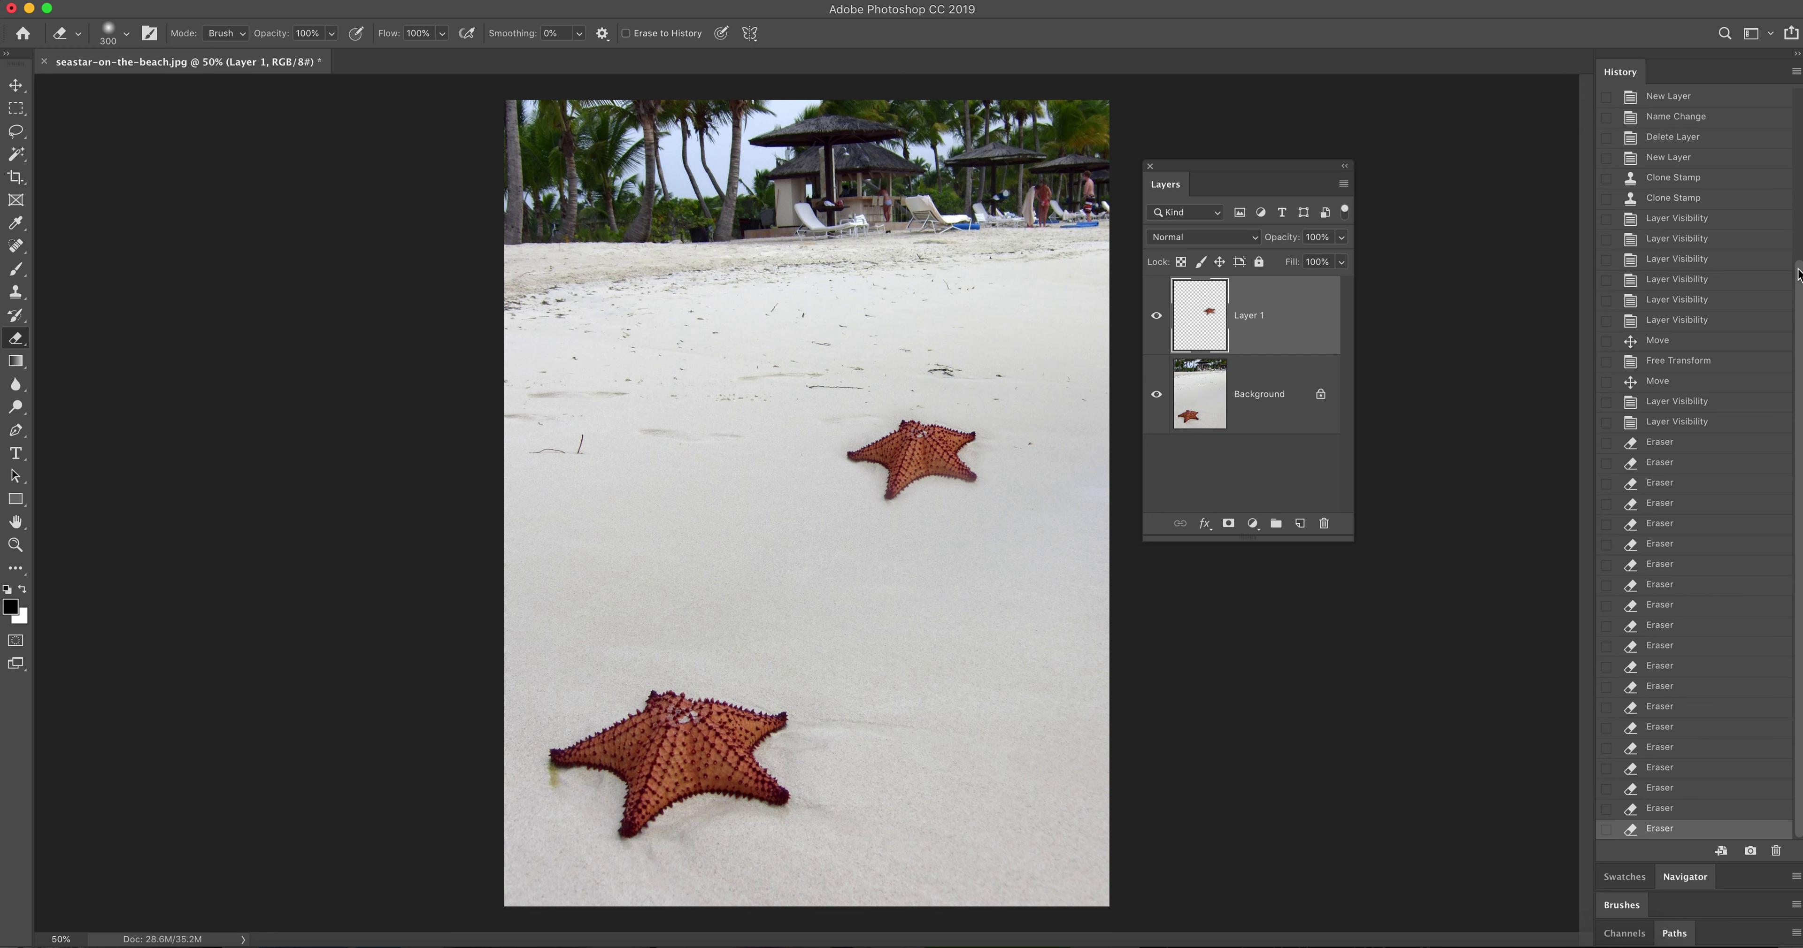
# Revert the document to the last Layer Visibility history state, before all the Eraser strokes.
pyautogui.moveTo(1798, 272); pyautogui.dragTo(1797, 75)
pyautogui.scroll(-2, 1643, 352)
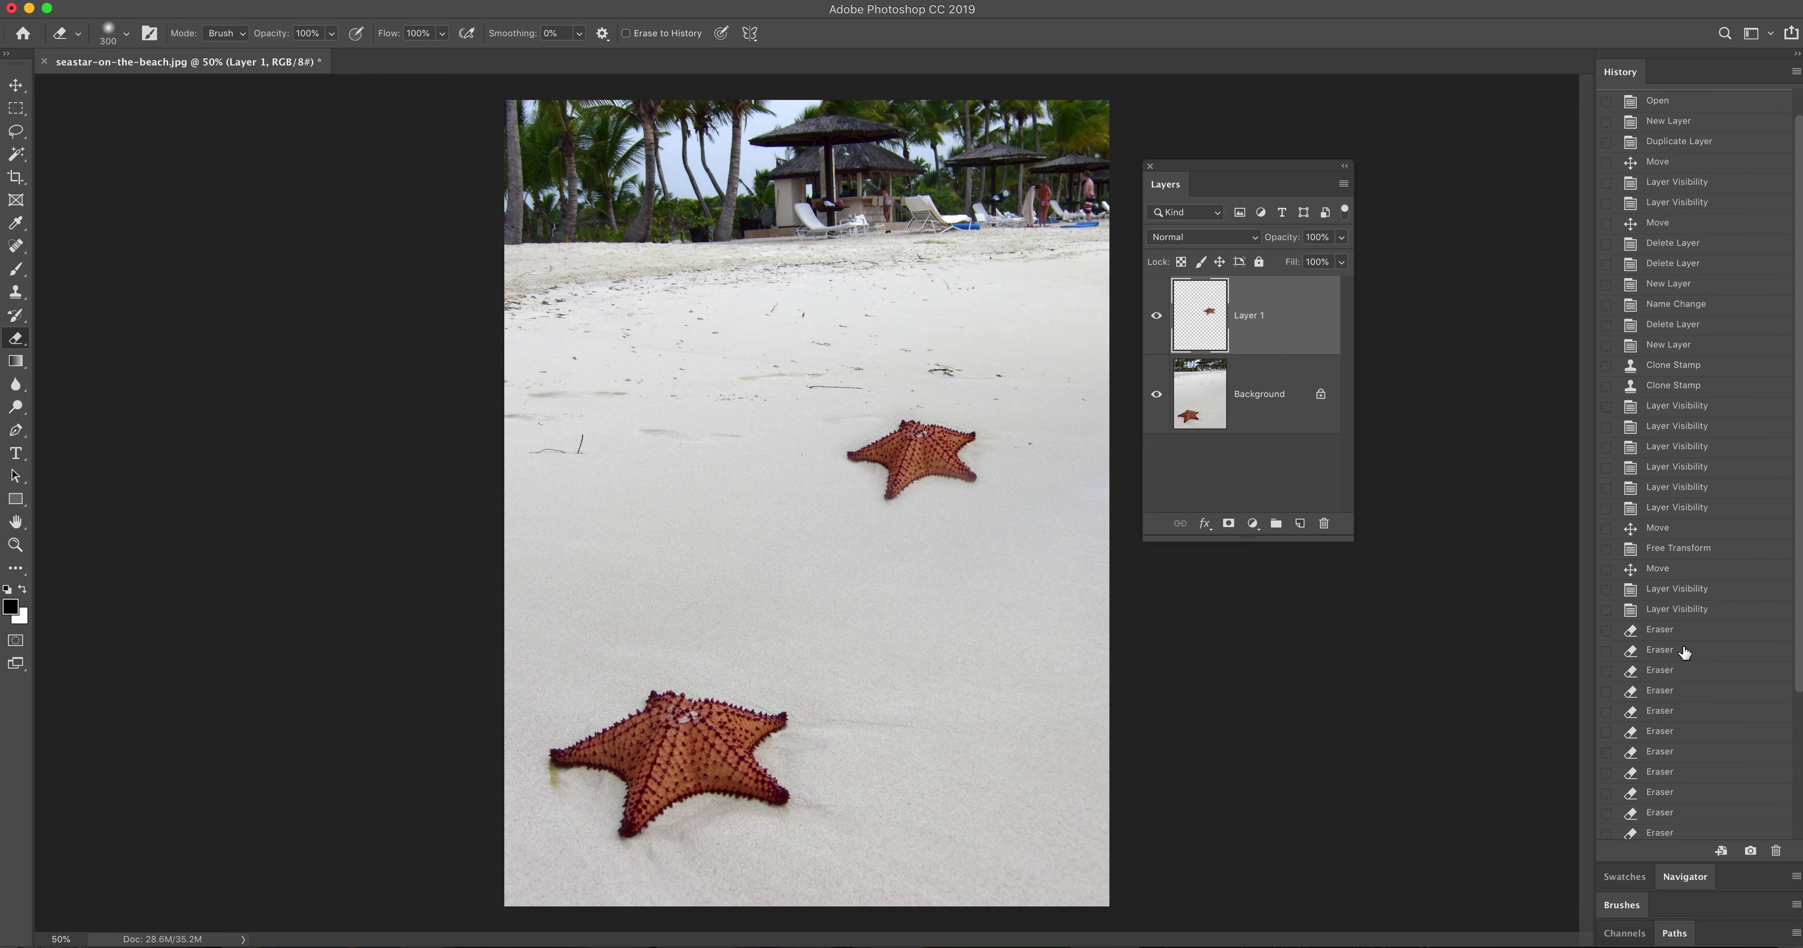
pyautogui.scroll(-5, 1798, 600)
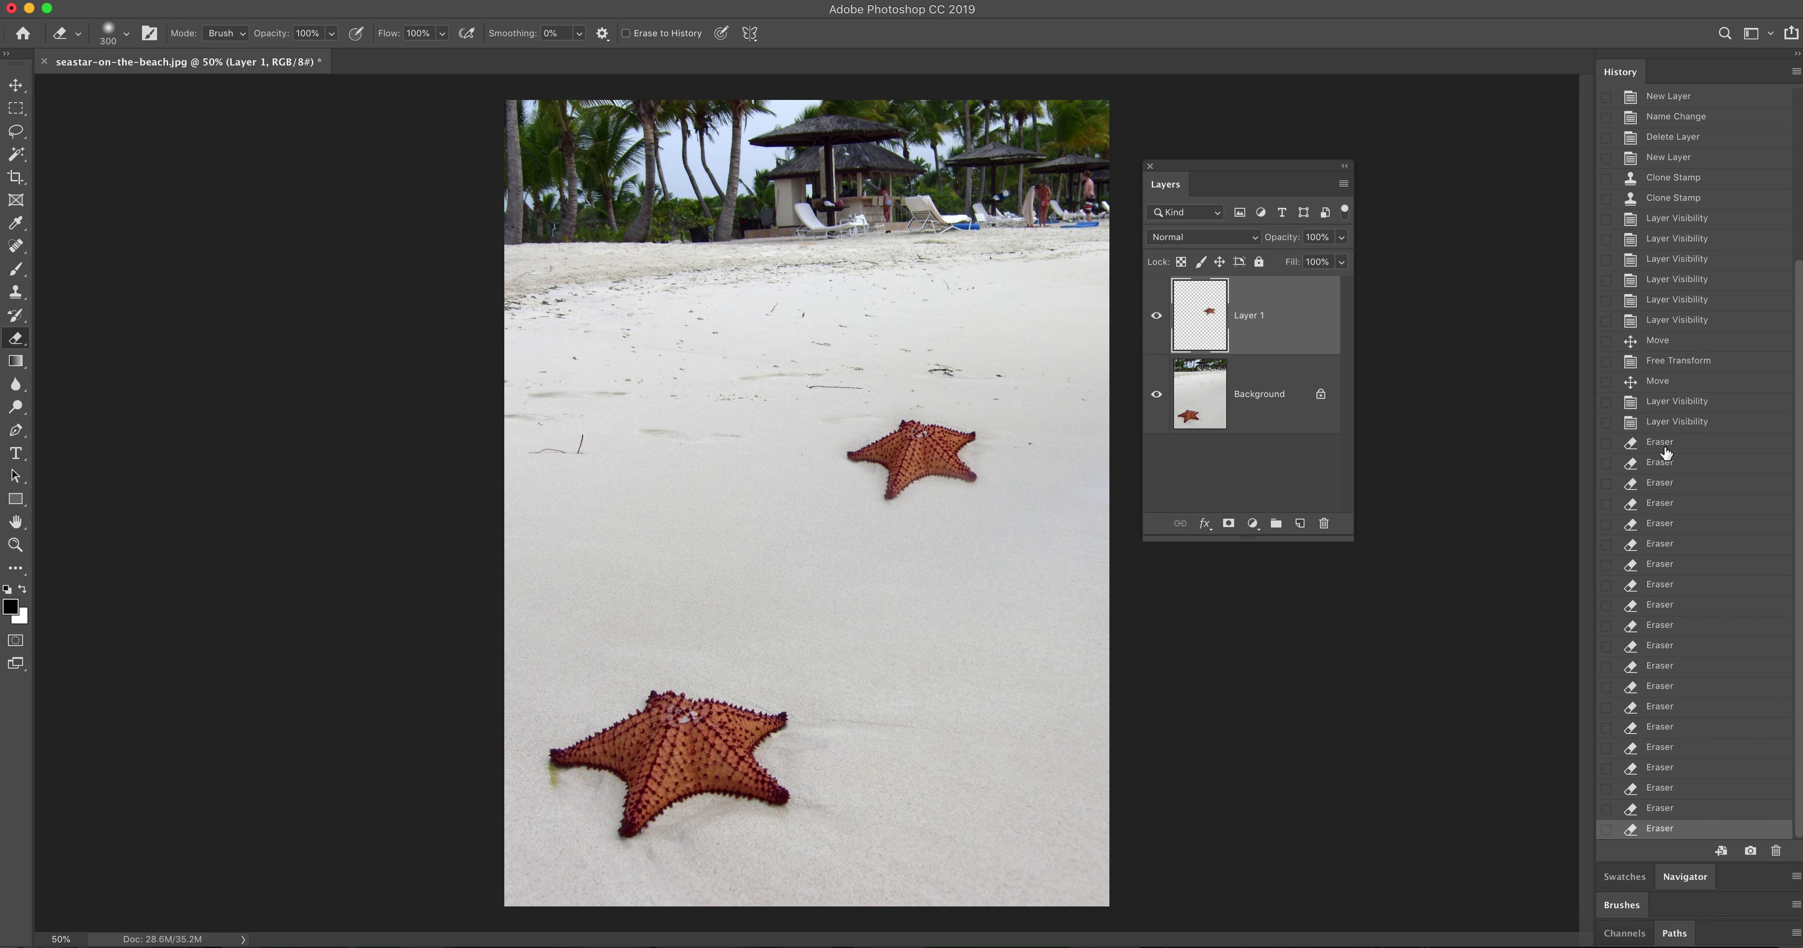
pyautogui.click(1678, 423)
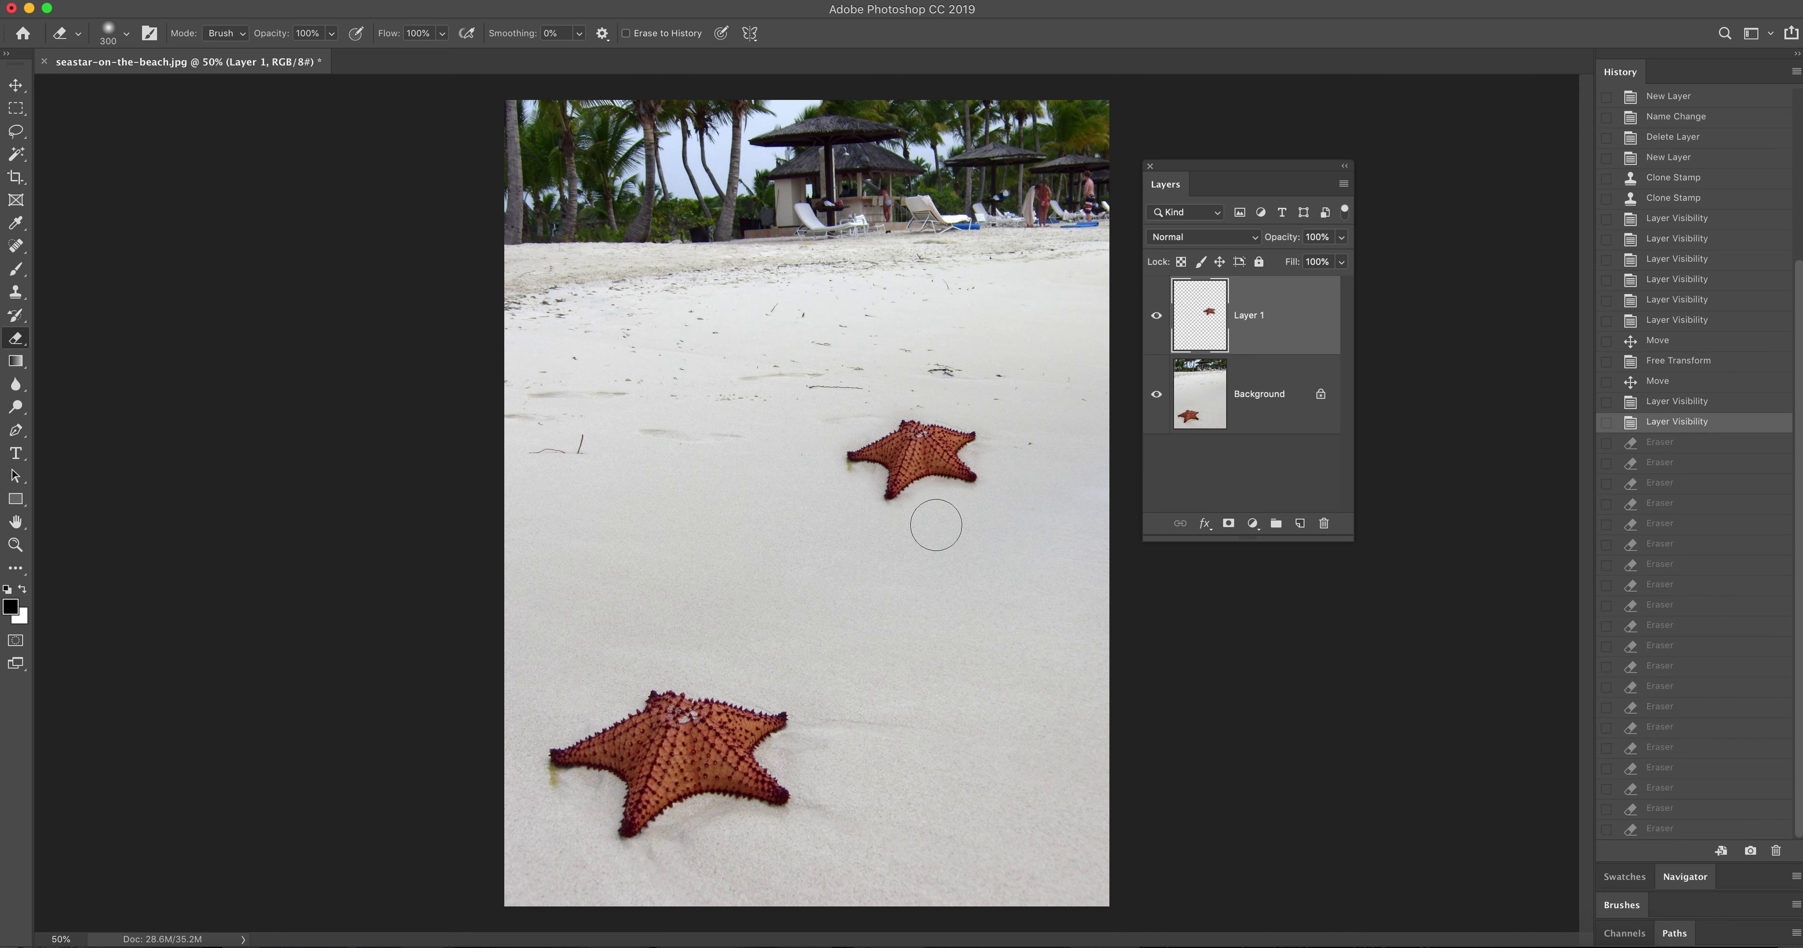
# Set the 300 px Eraser's hardness to 60% and erase the leftover sand around the copied sea star on Layer 1.
pyautogui.click(126, 34)
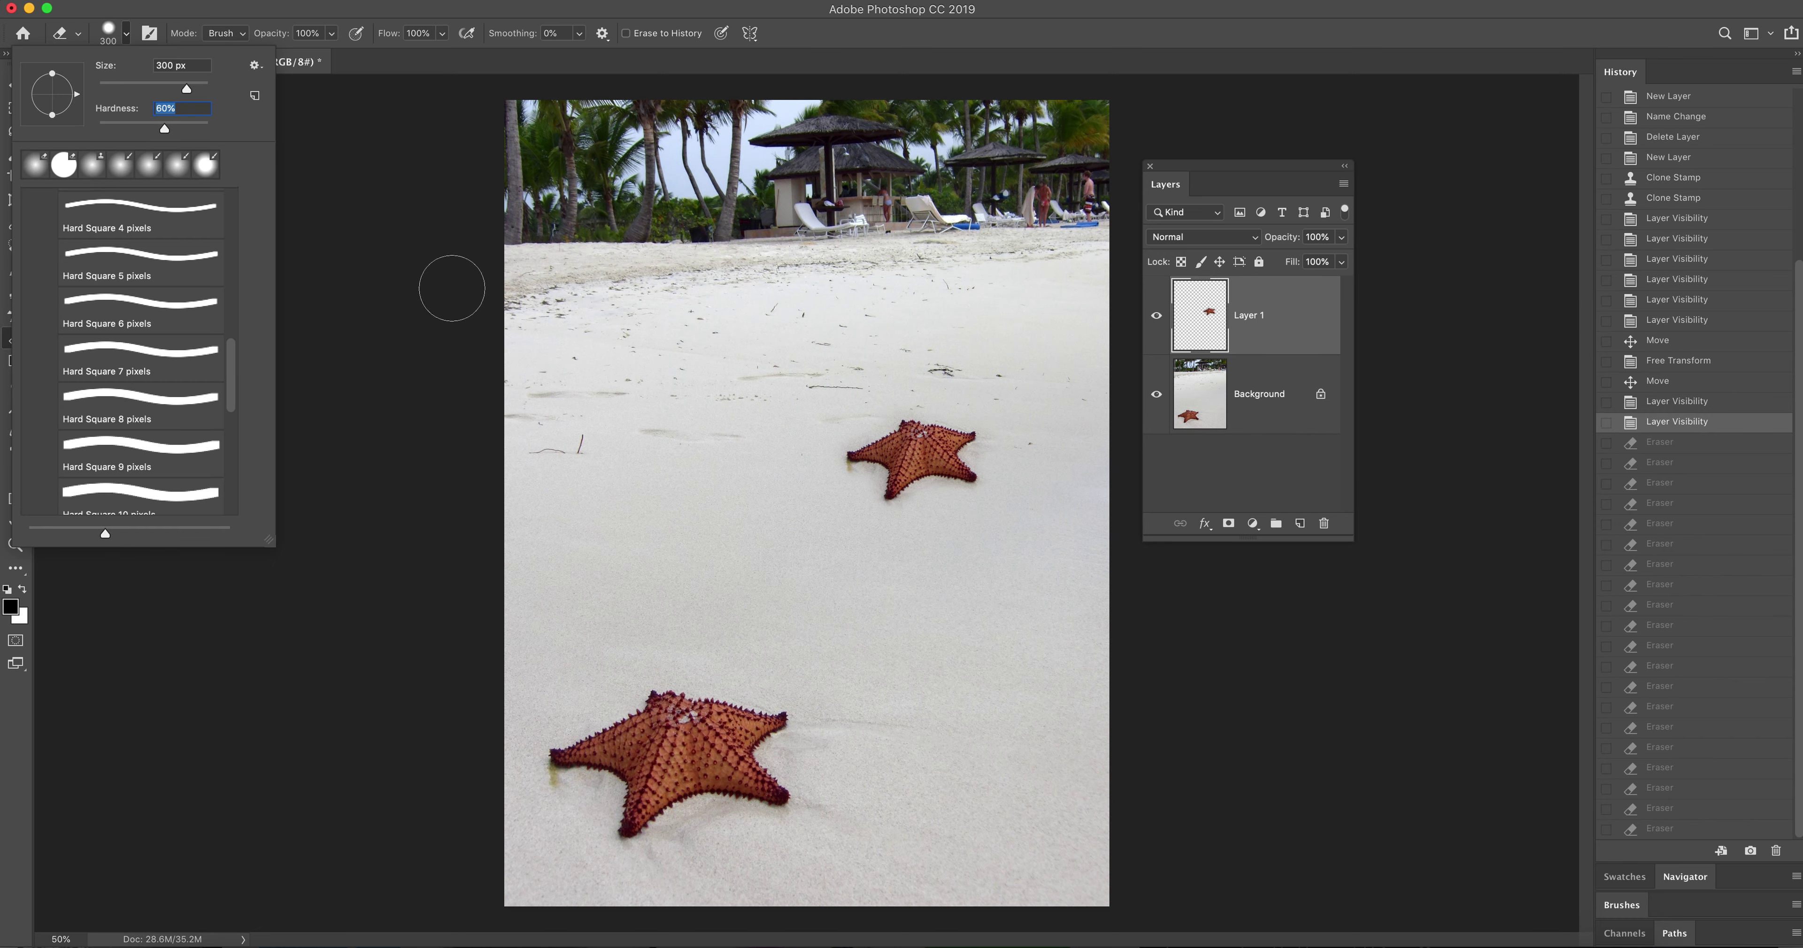
pyautogui.click(917, 521)
pyautogui.click(966, 517)
pyautogui.click(1005, 507)
pyautogui.click(986, 427)
pyautogui.click(946, 394)
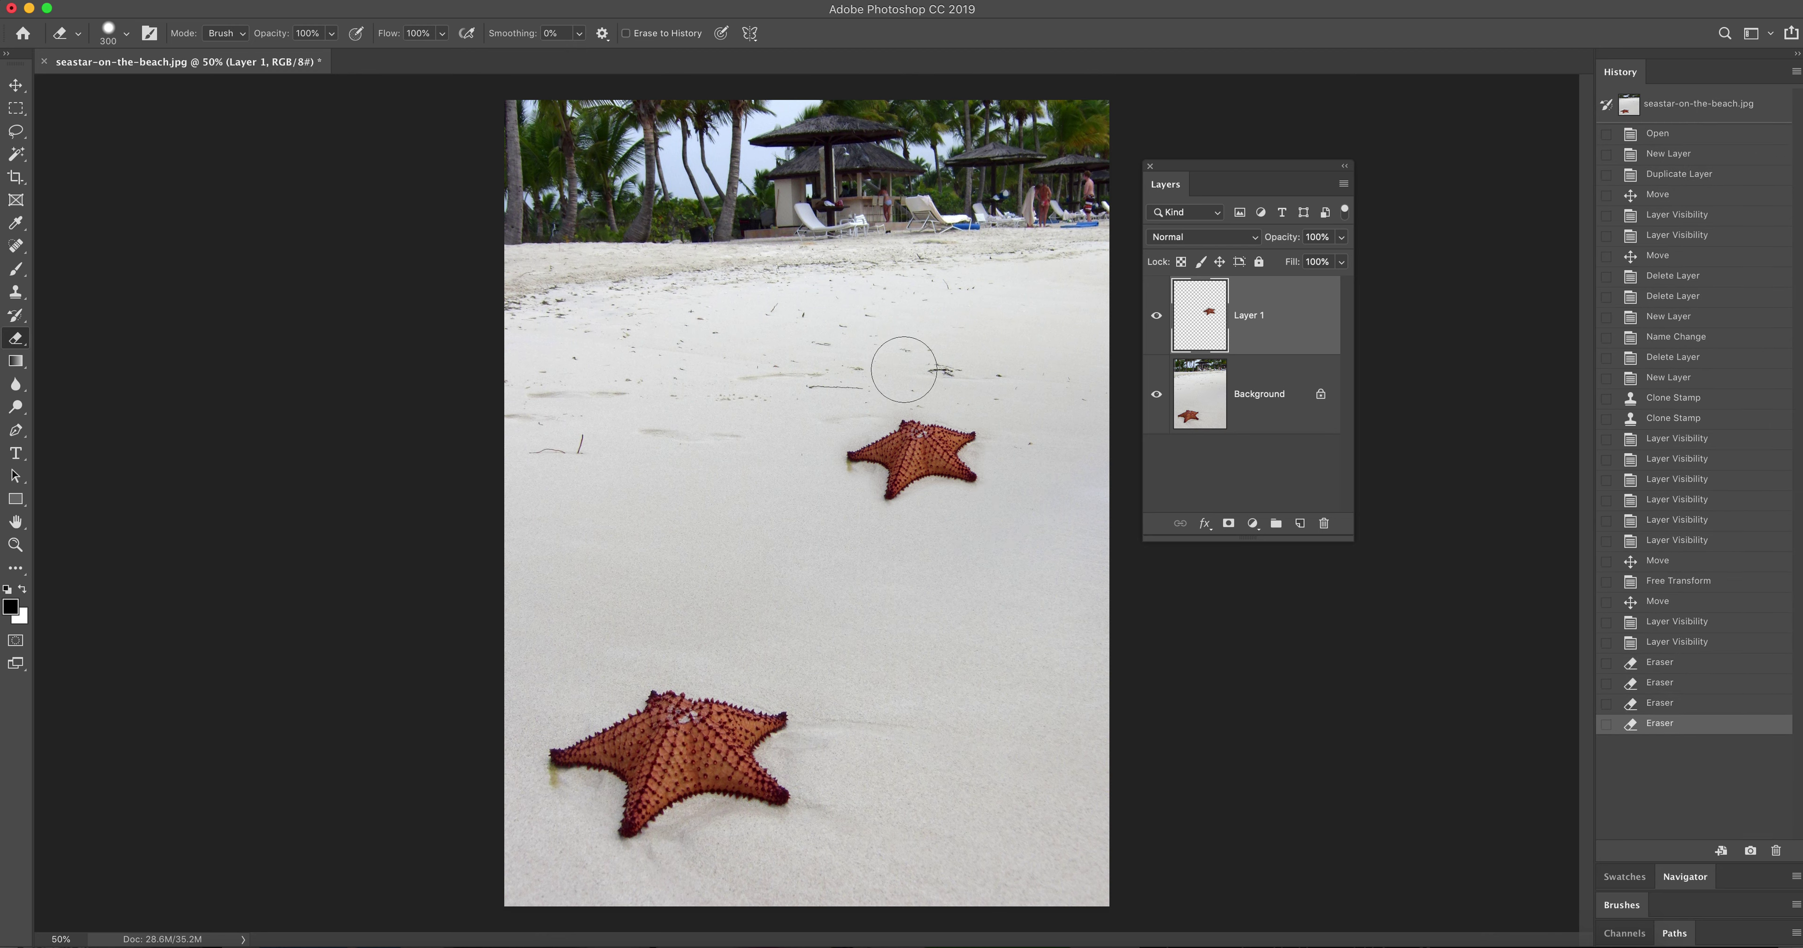
# Move the copied sea star on Layer 1 slightly down and to the right on the sand.
pyautogui.click(15, 84)
pyautogui.moveTo(926, 455); pyautogui.dragTo(956, 467)
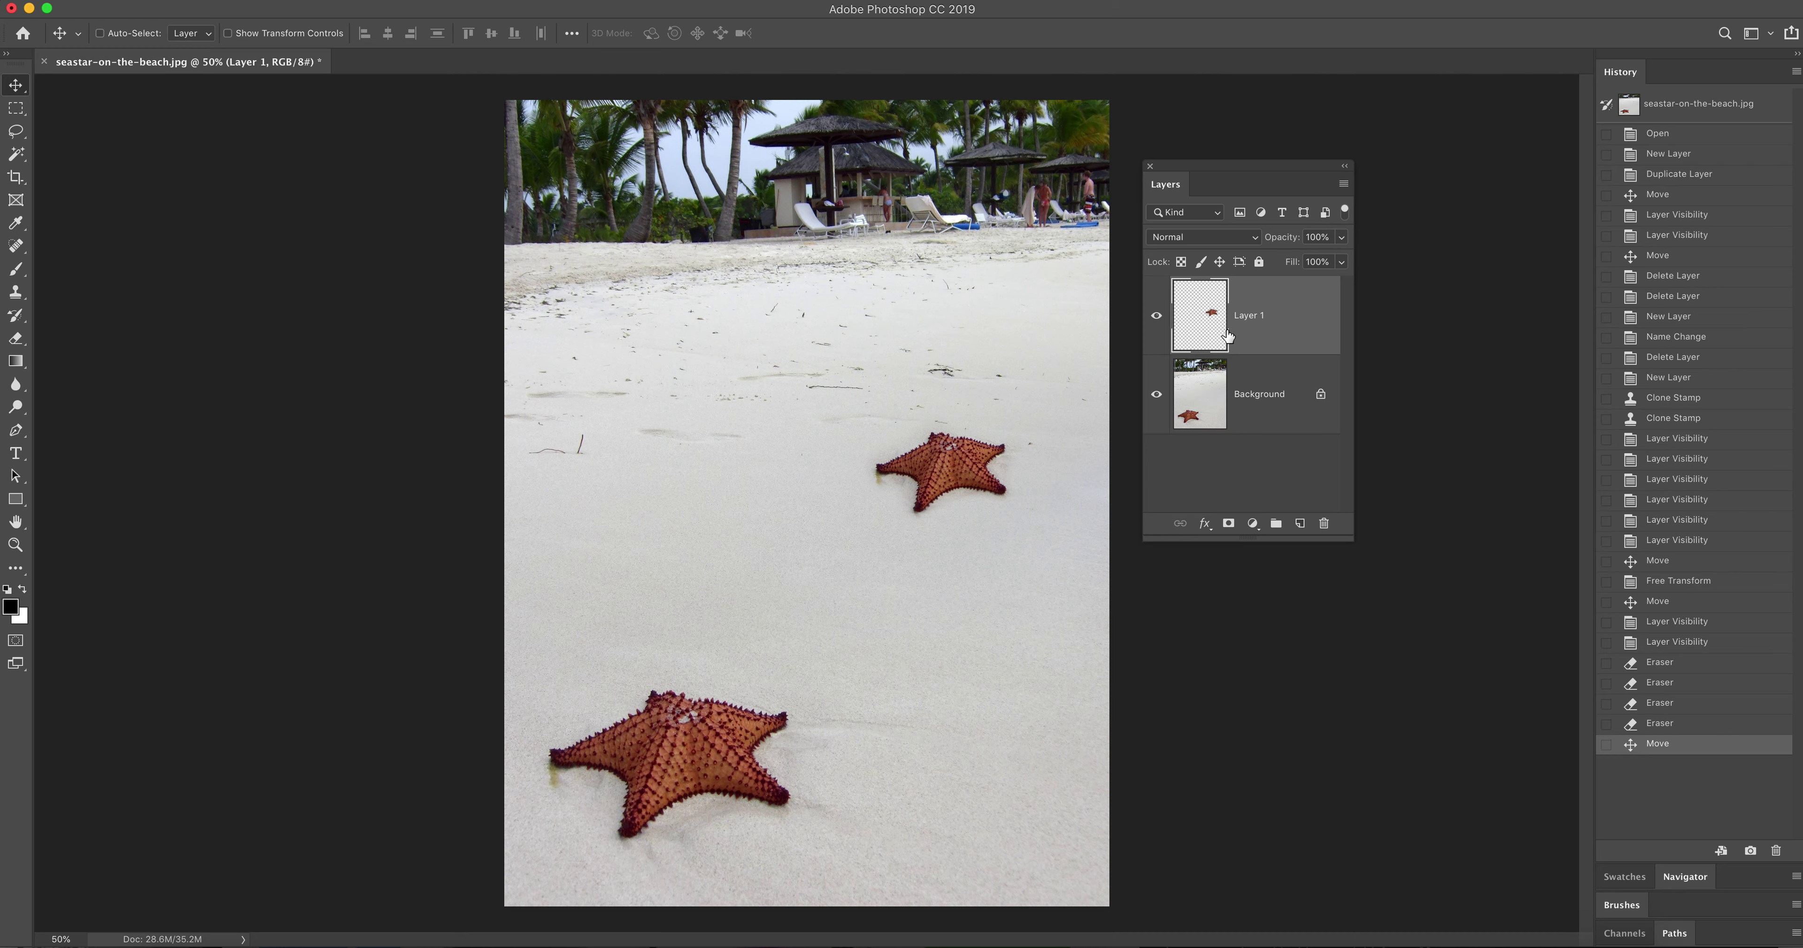
pyautogui.rightClick(1257, 333)
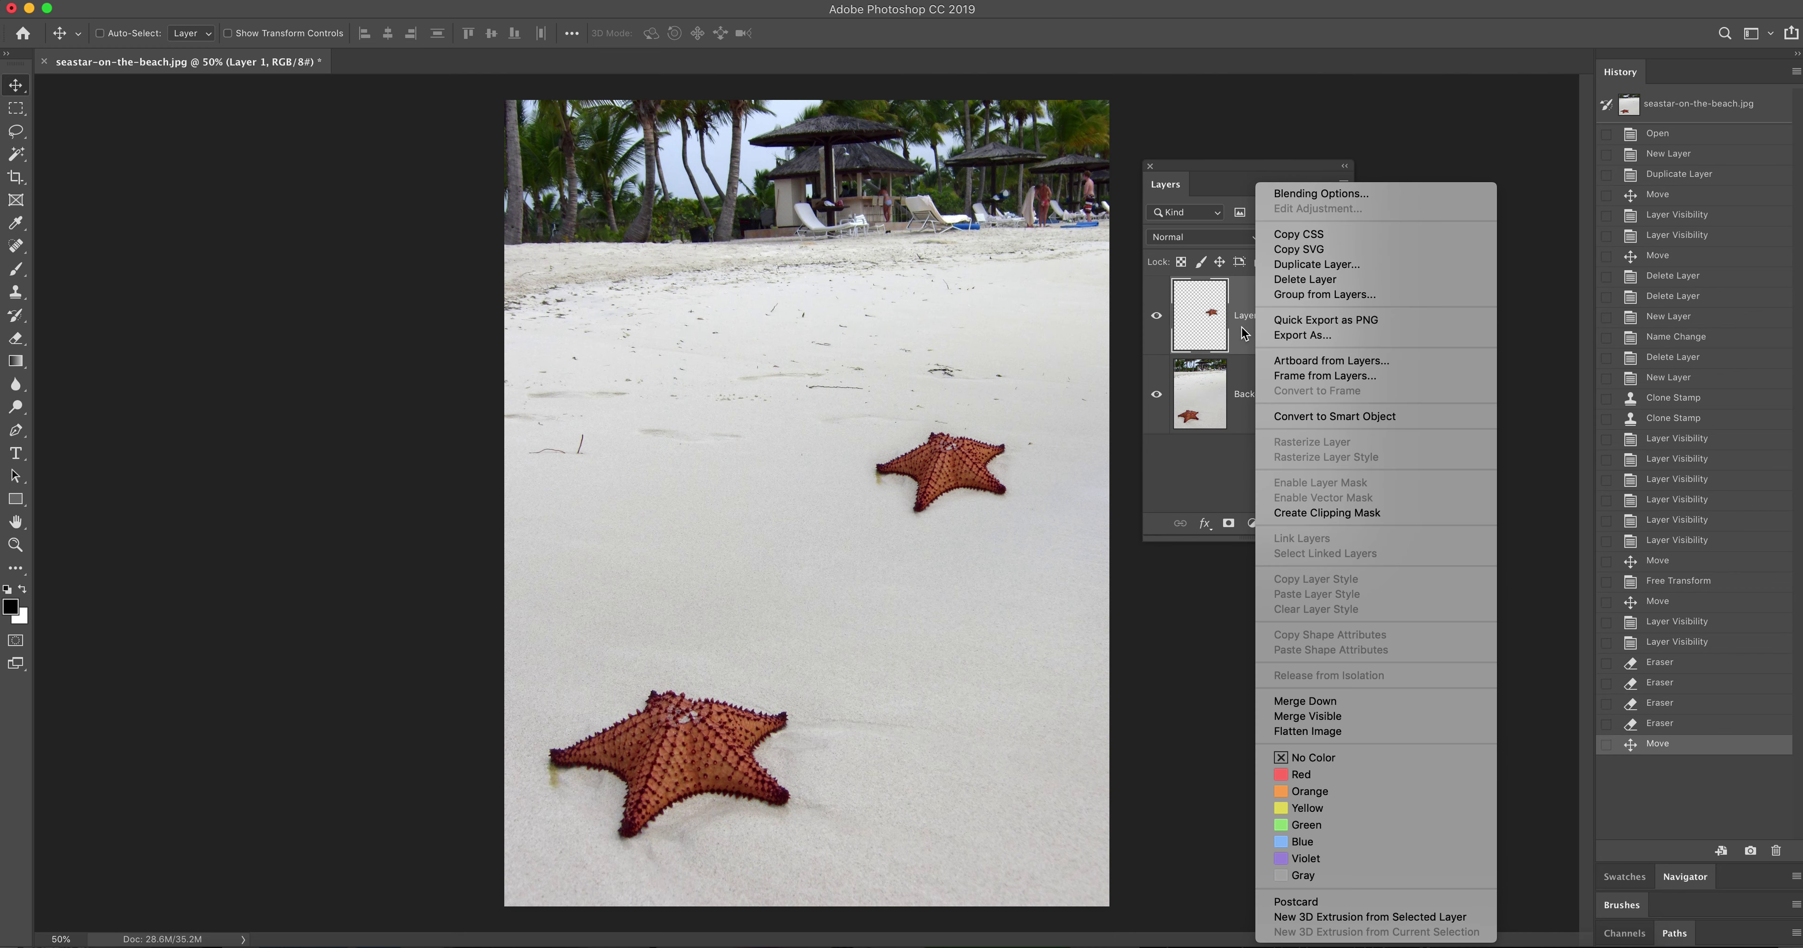
pyautogui.click(1248, 343)
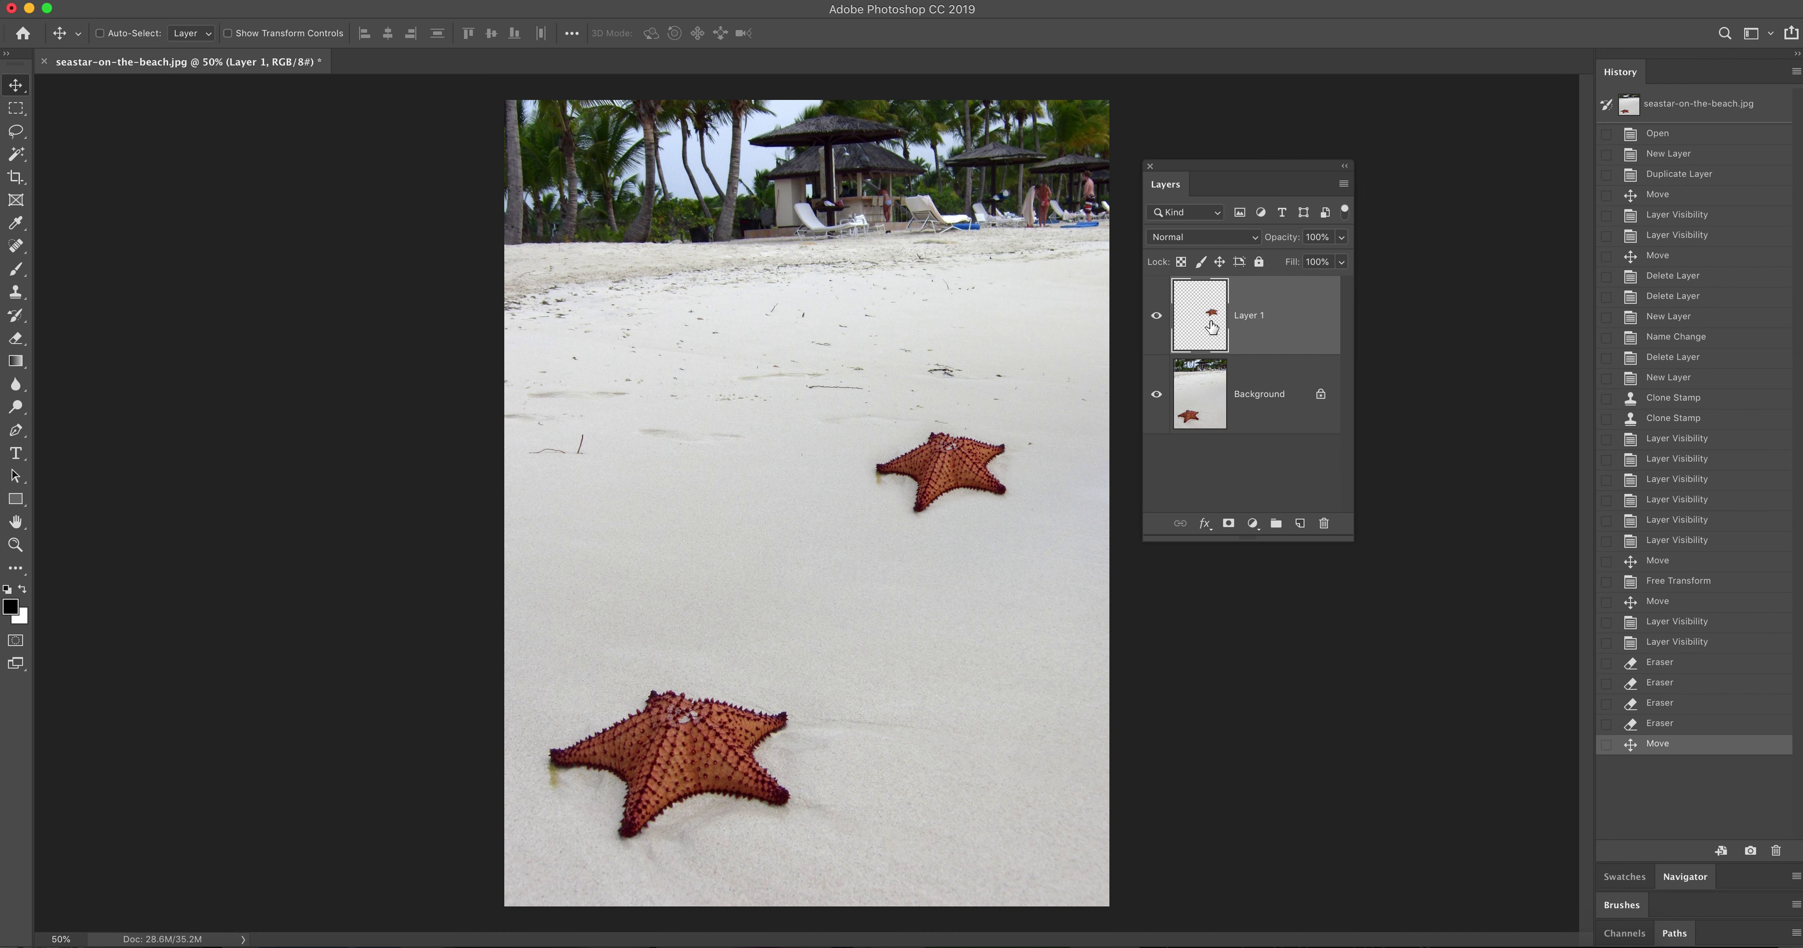
# Try two ways of duplicating Layer 1, Duplicate Layer and Layer Via Copy, and undo each one.
pyautogui.moveTo(1240, 329); pyautogui.dragTo(1300, 521)
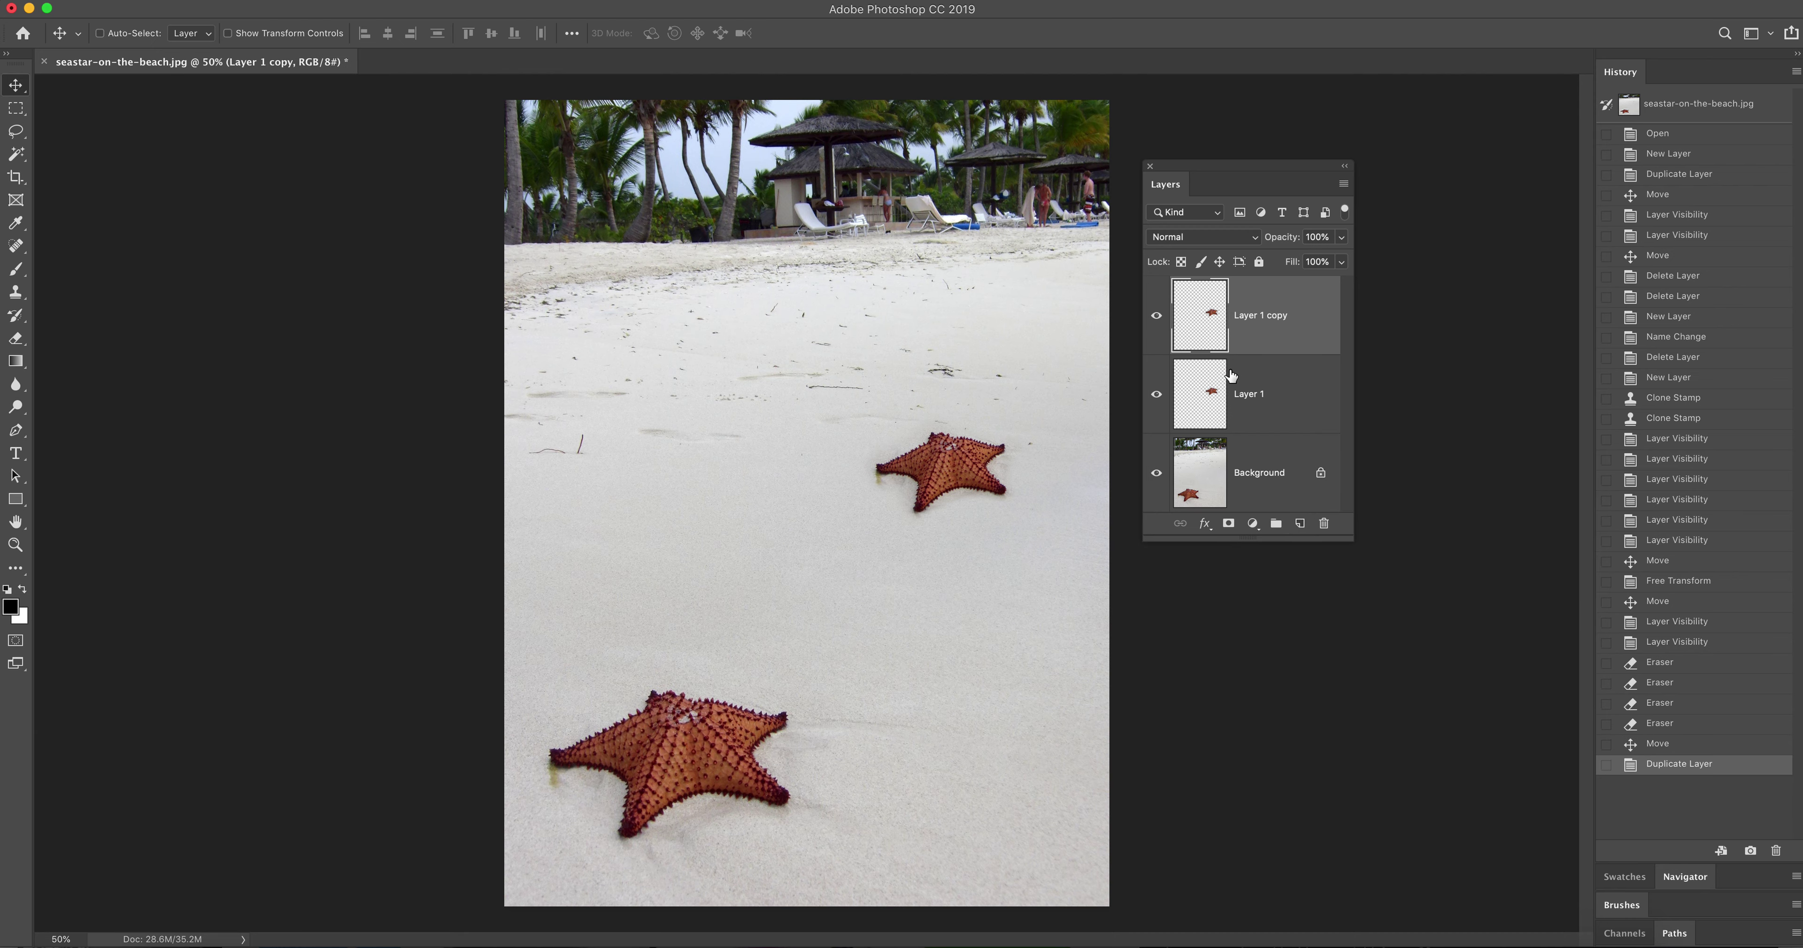
pyautogui.press('super+z')
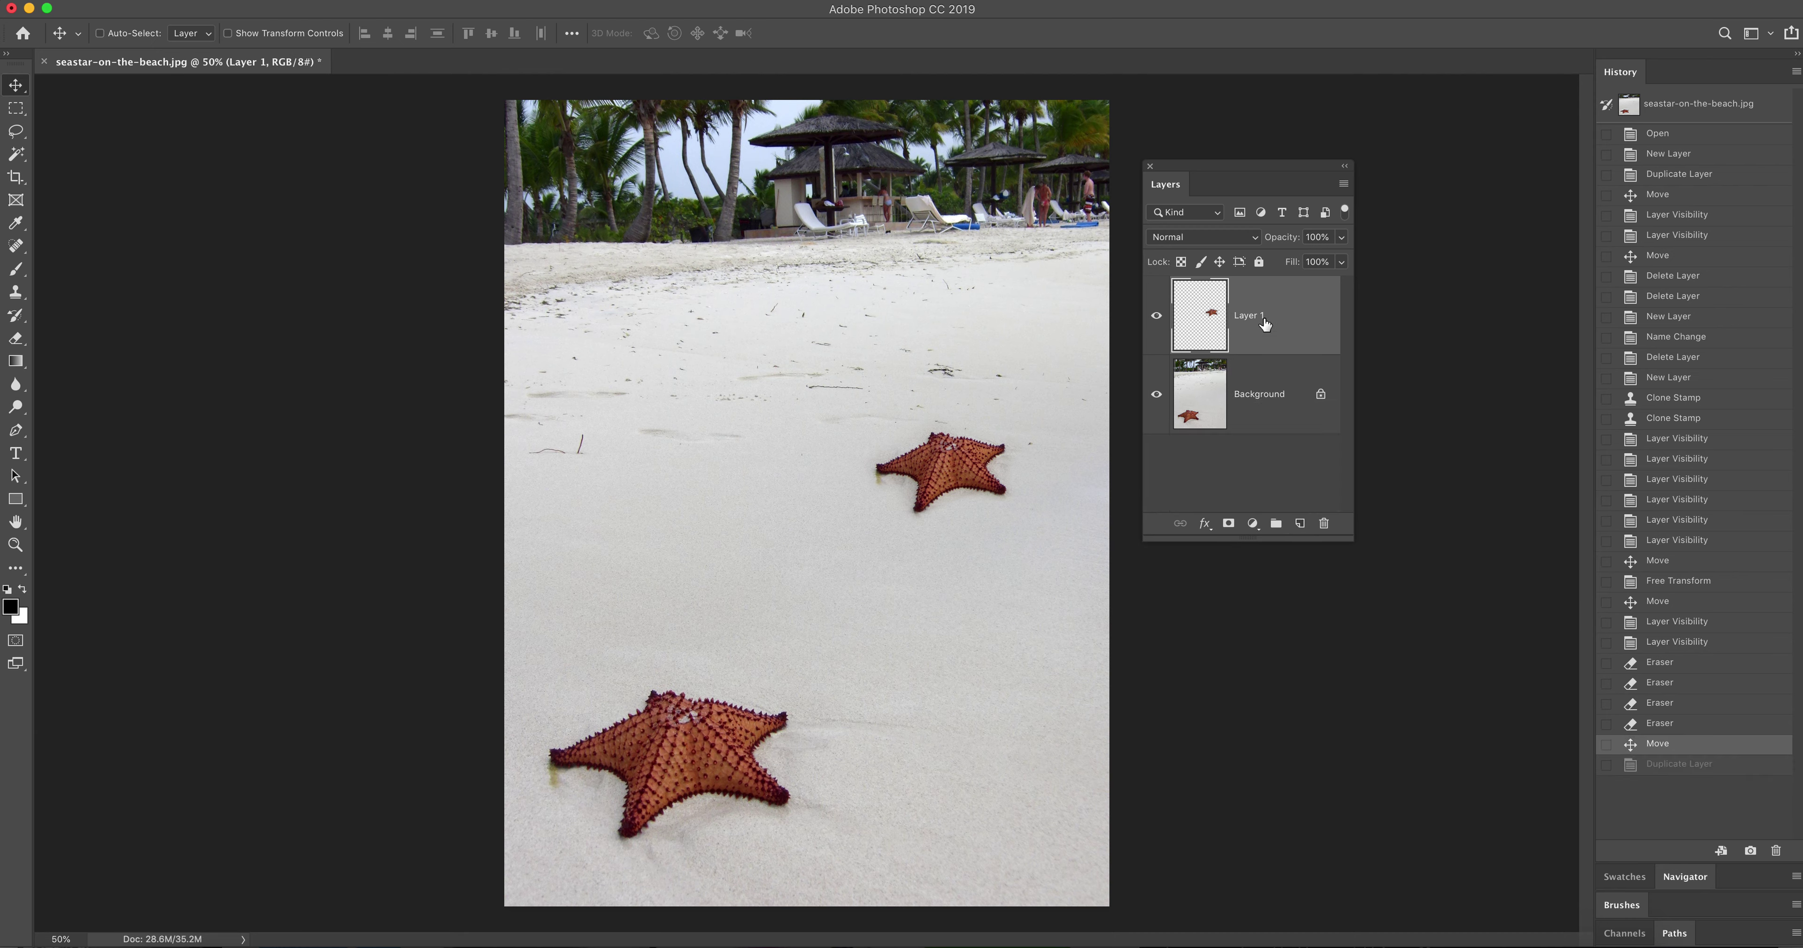
pyautogui.press('super')
pyautogui.press('super+j')
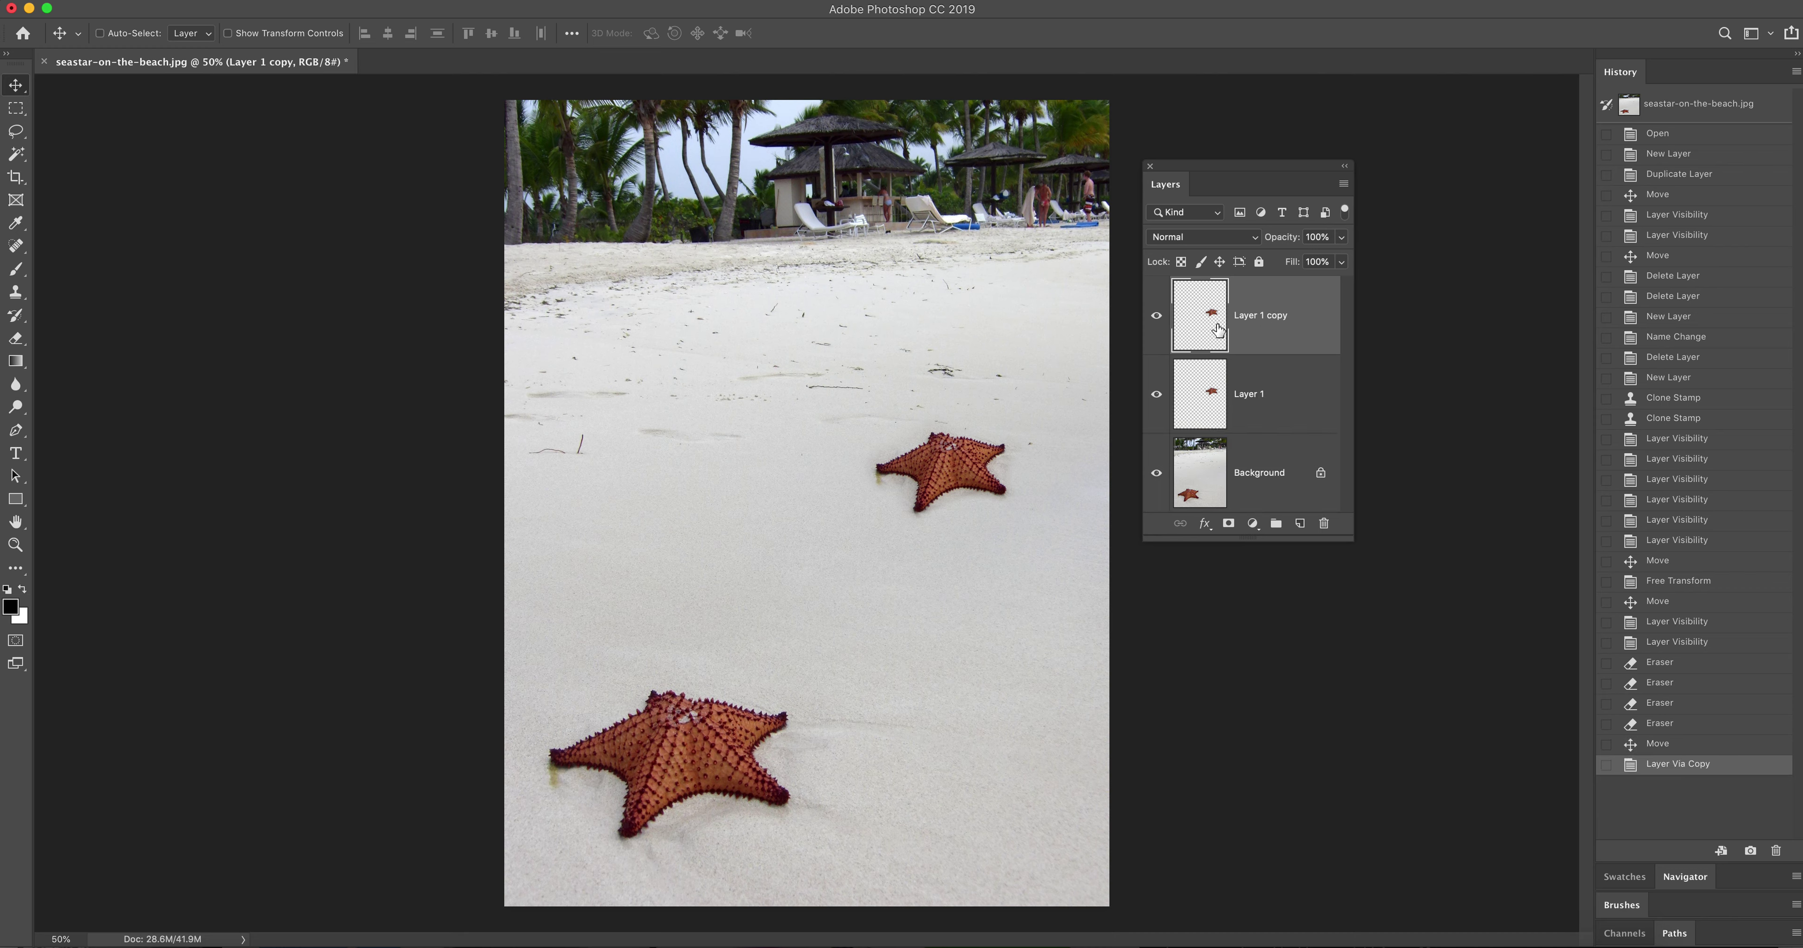
pyautogui.press('super+z')
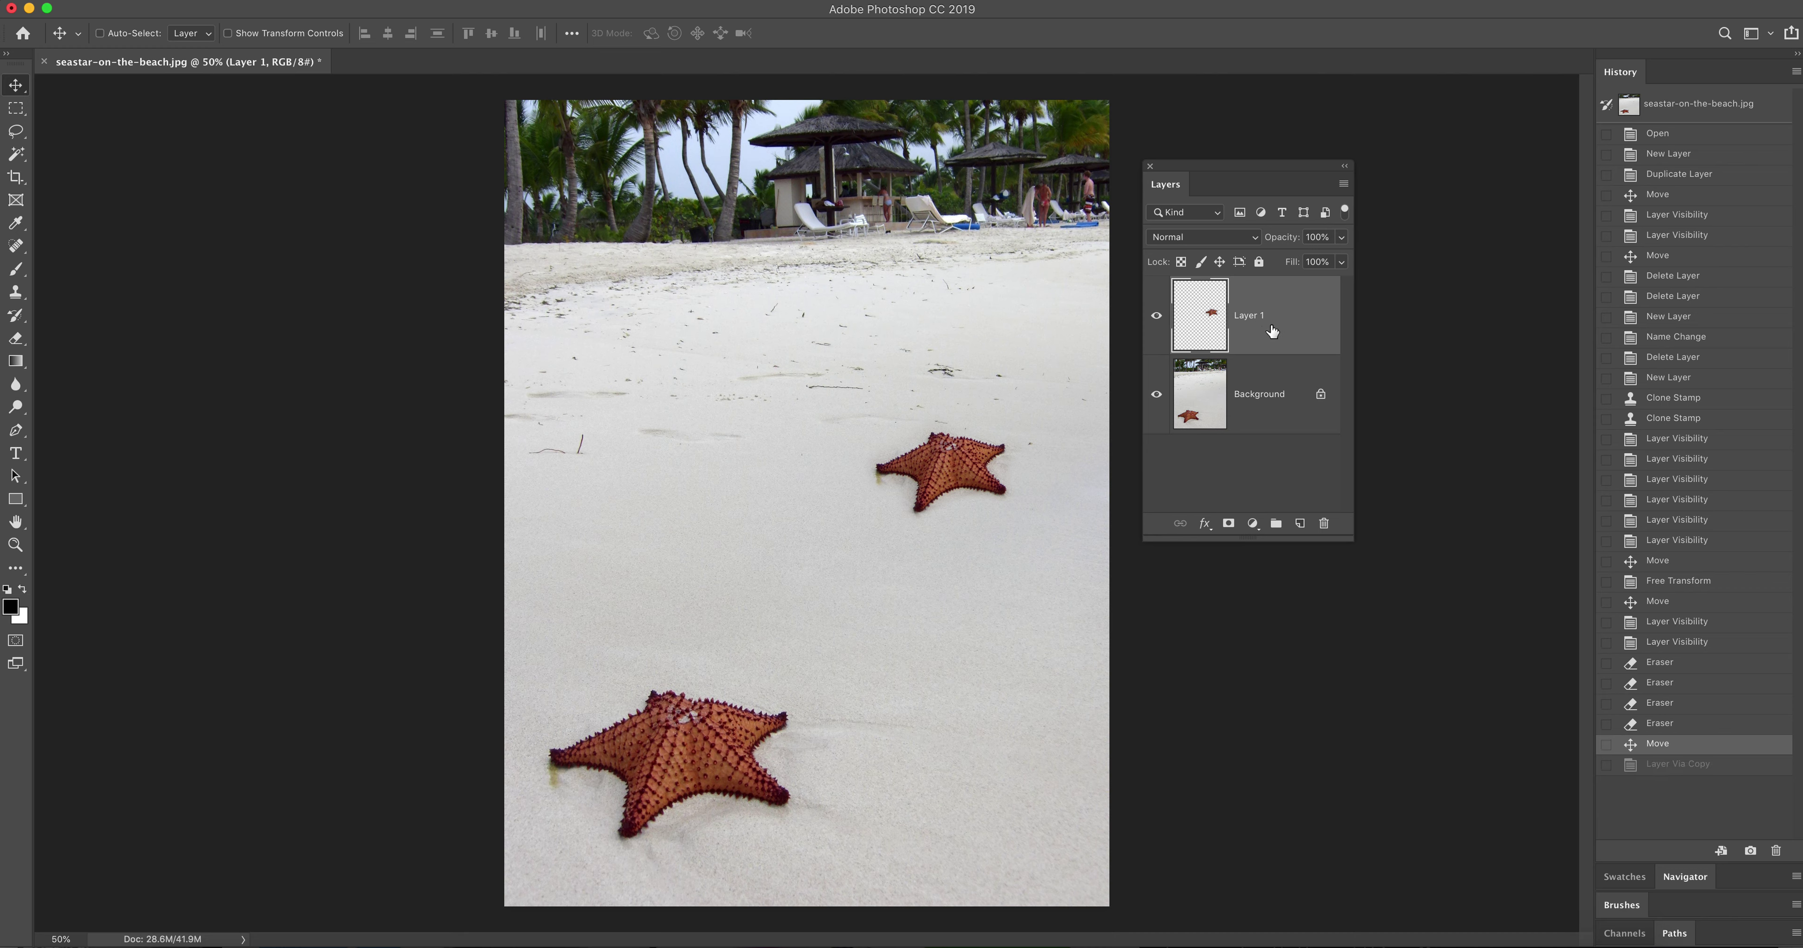
# Duplicate Layer 1 within the same document and move the duplicate sea star to the left of the first copy.
pyautogui.rightClick(1273, 331)
pyautogui.click(1306, 265)
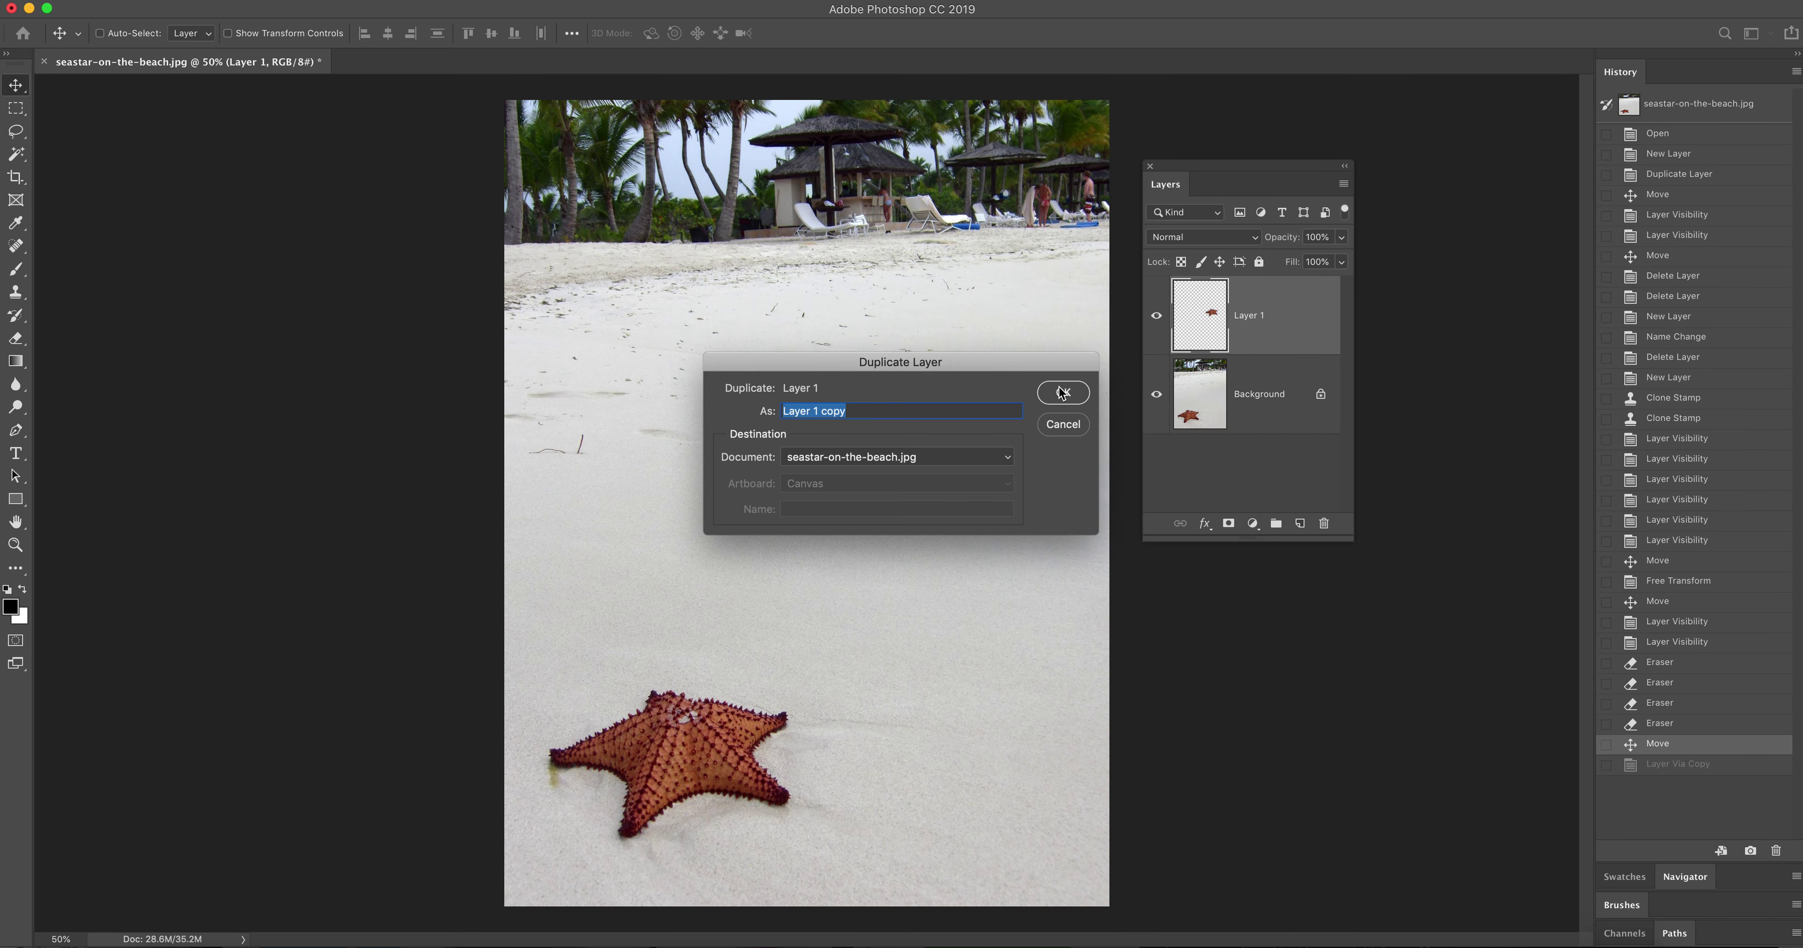
pyautogui.click(1062, 393)
pyautogui.moveTo(976, 474); pyautogui.dragTo(785, 485)
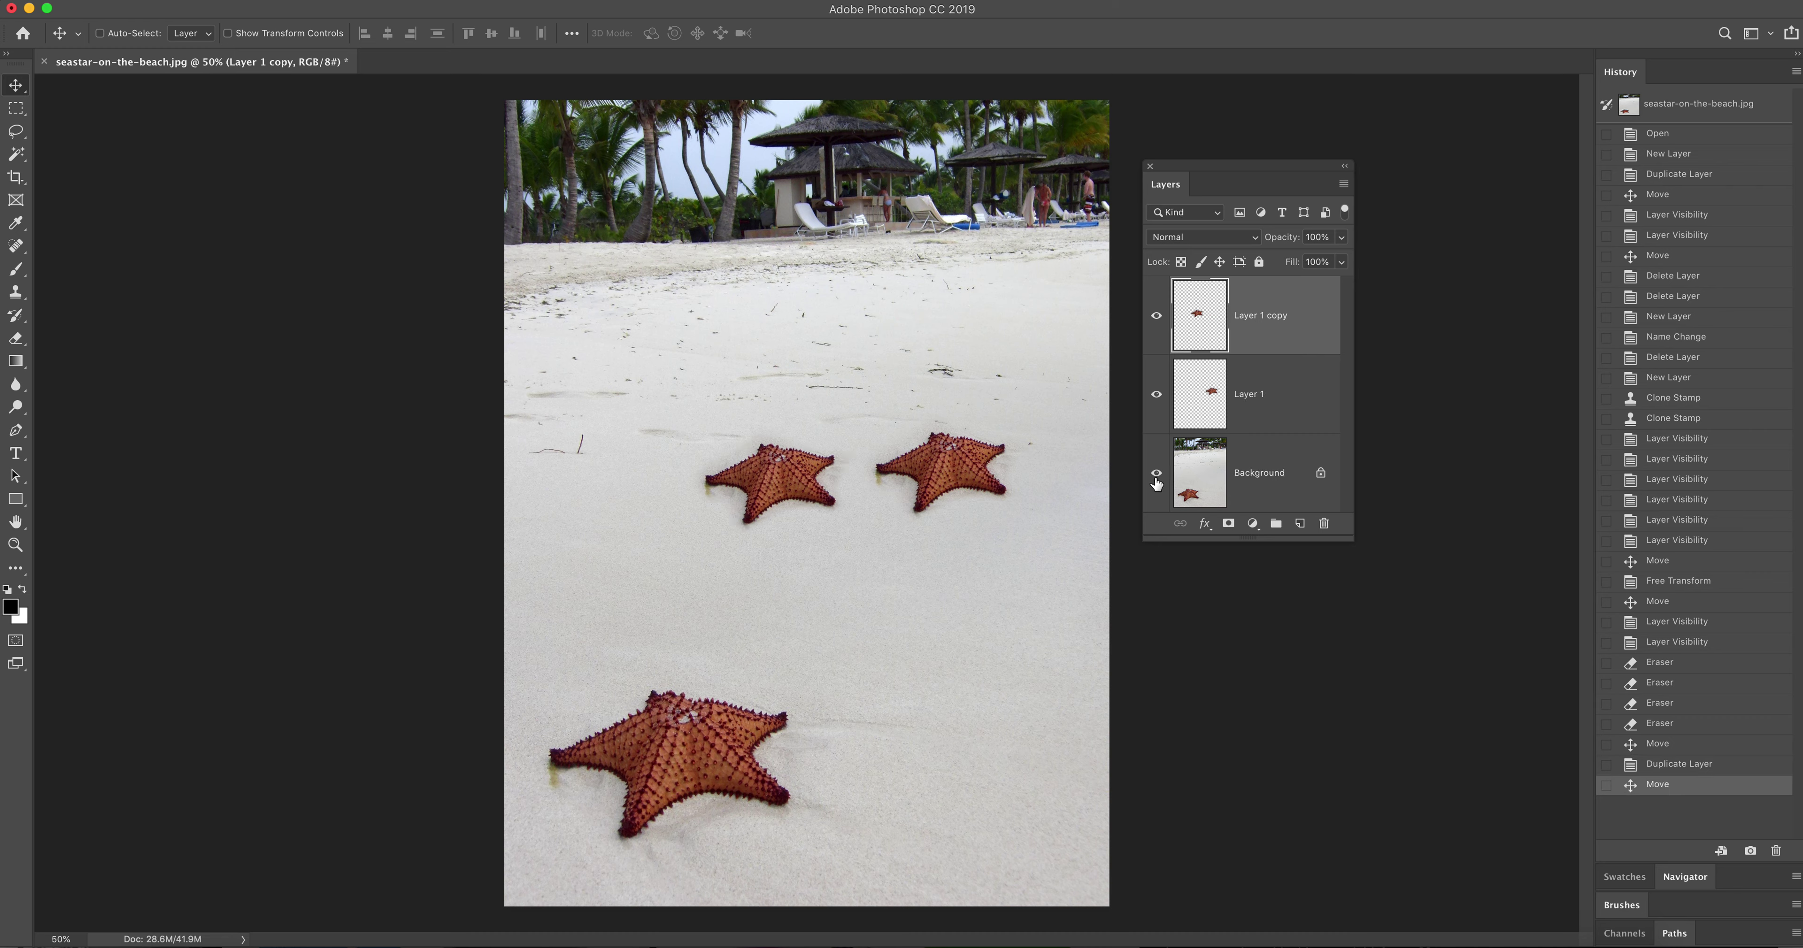
# Hide the Background, move the duplicate sea star up toward the first copy, and show the Background again.
pyautogui.click(1156, 473)
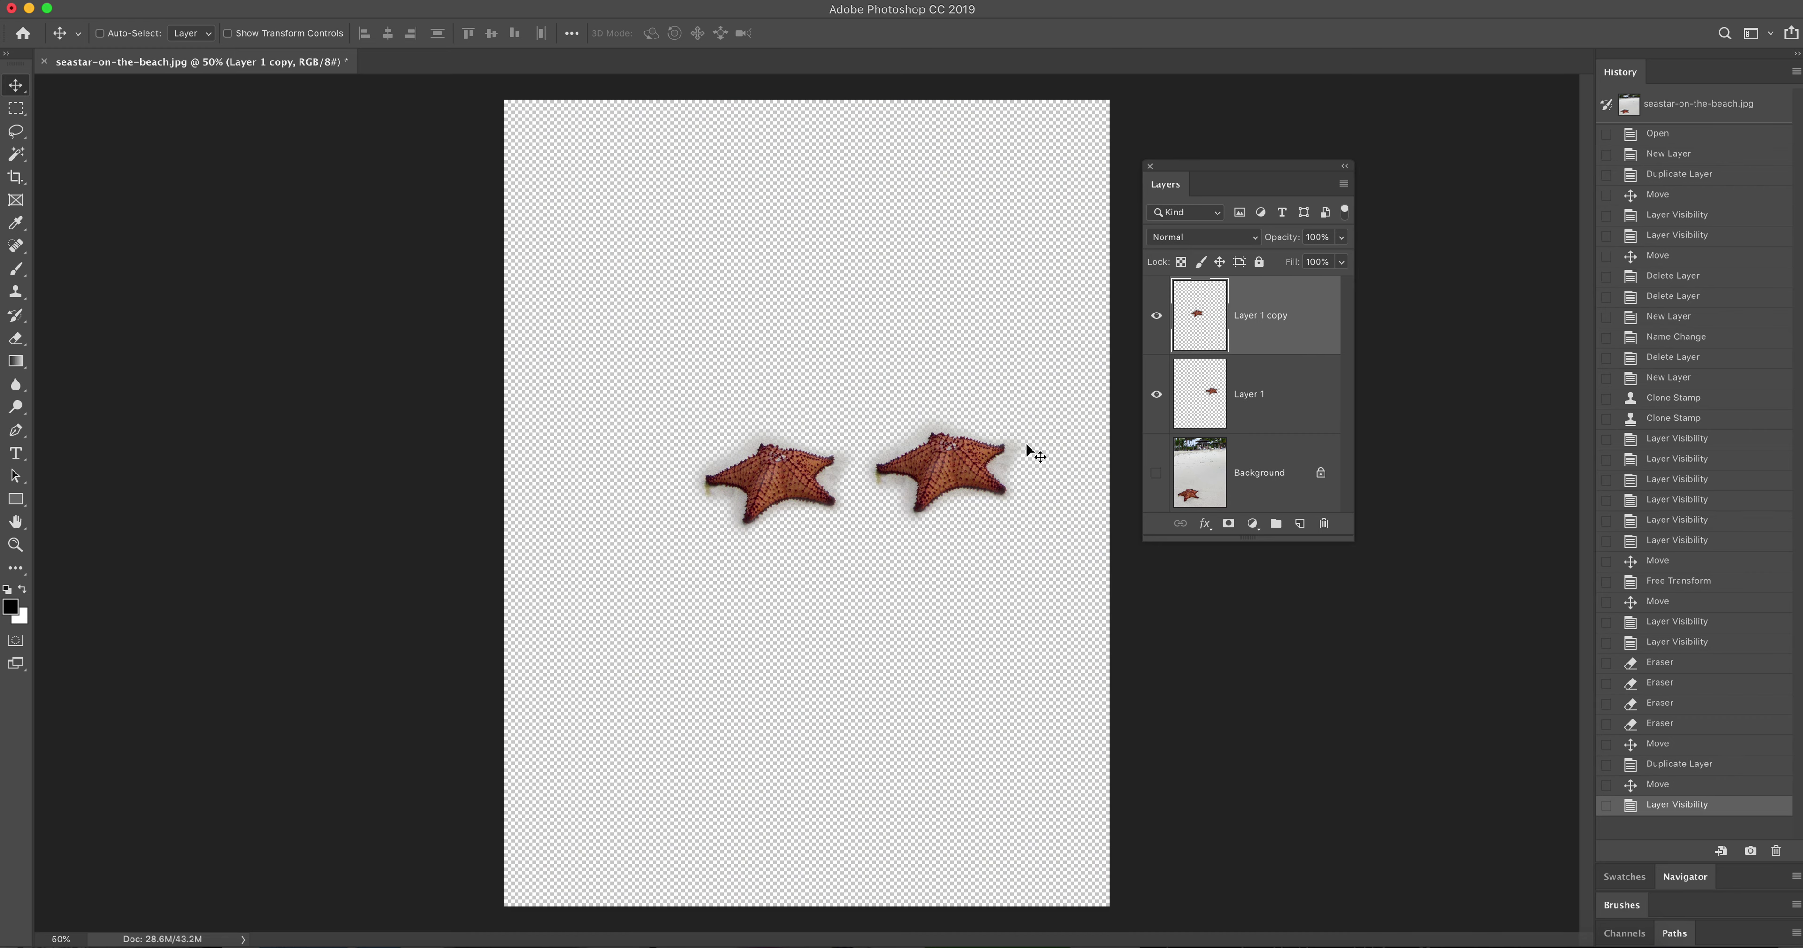
pyautogui.moveTo(822, 484); pyautogui.dragTo(852, 458)
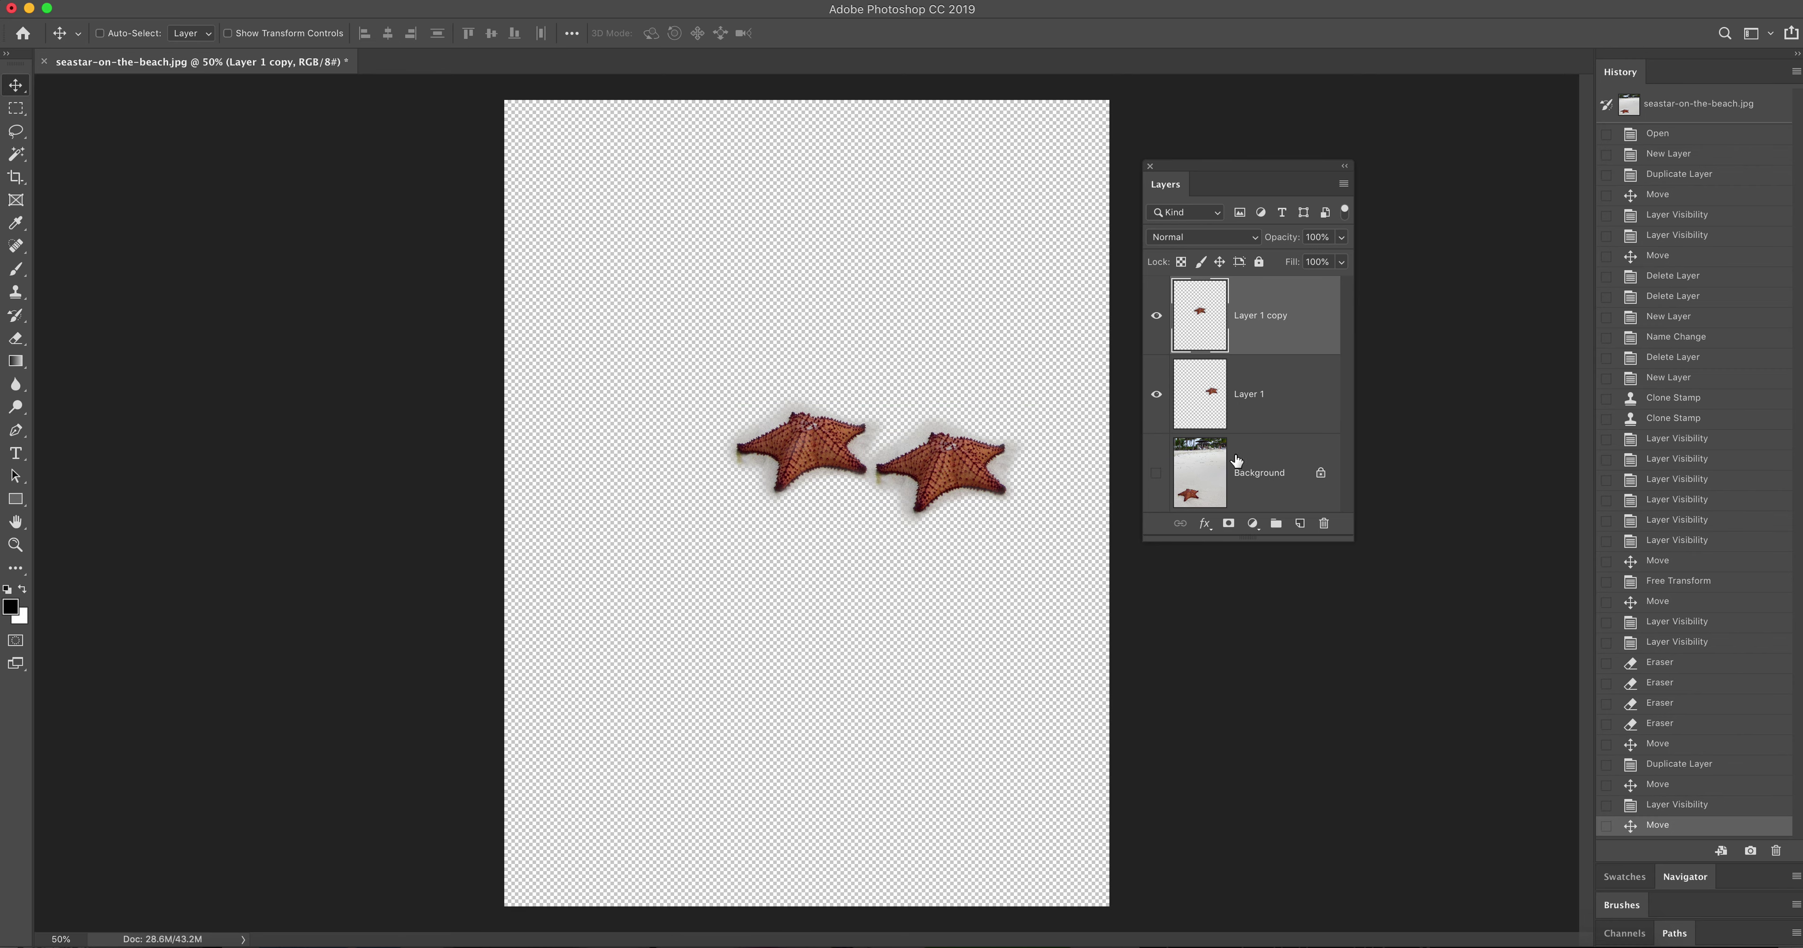
pyautogui.click(1156, 473)
# Move the duplicate sea star directly above the first copy, then start and leave Free Transform without changing its size.
pyautogui.moveTo(819, 459); pyautogui.dragTo(958, 351)
pyautogui.hotkey('ctrl', 't')
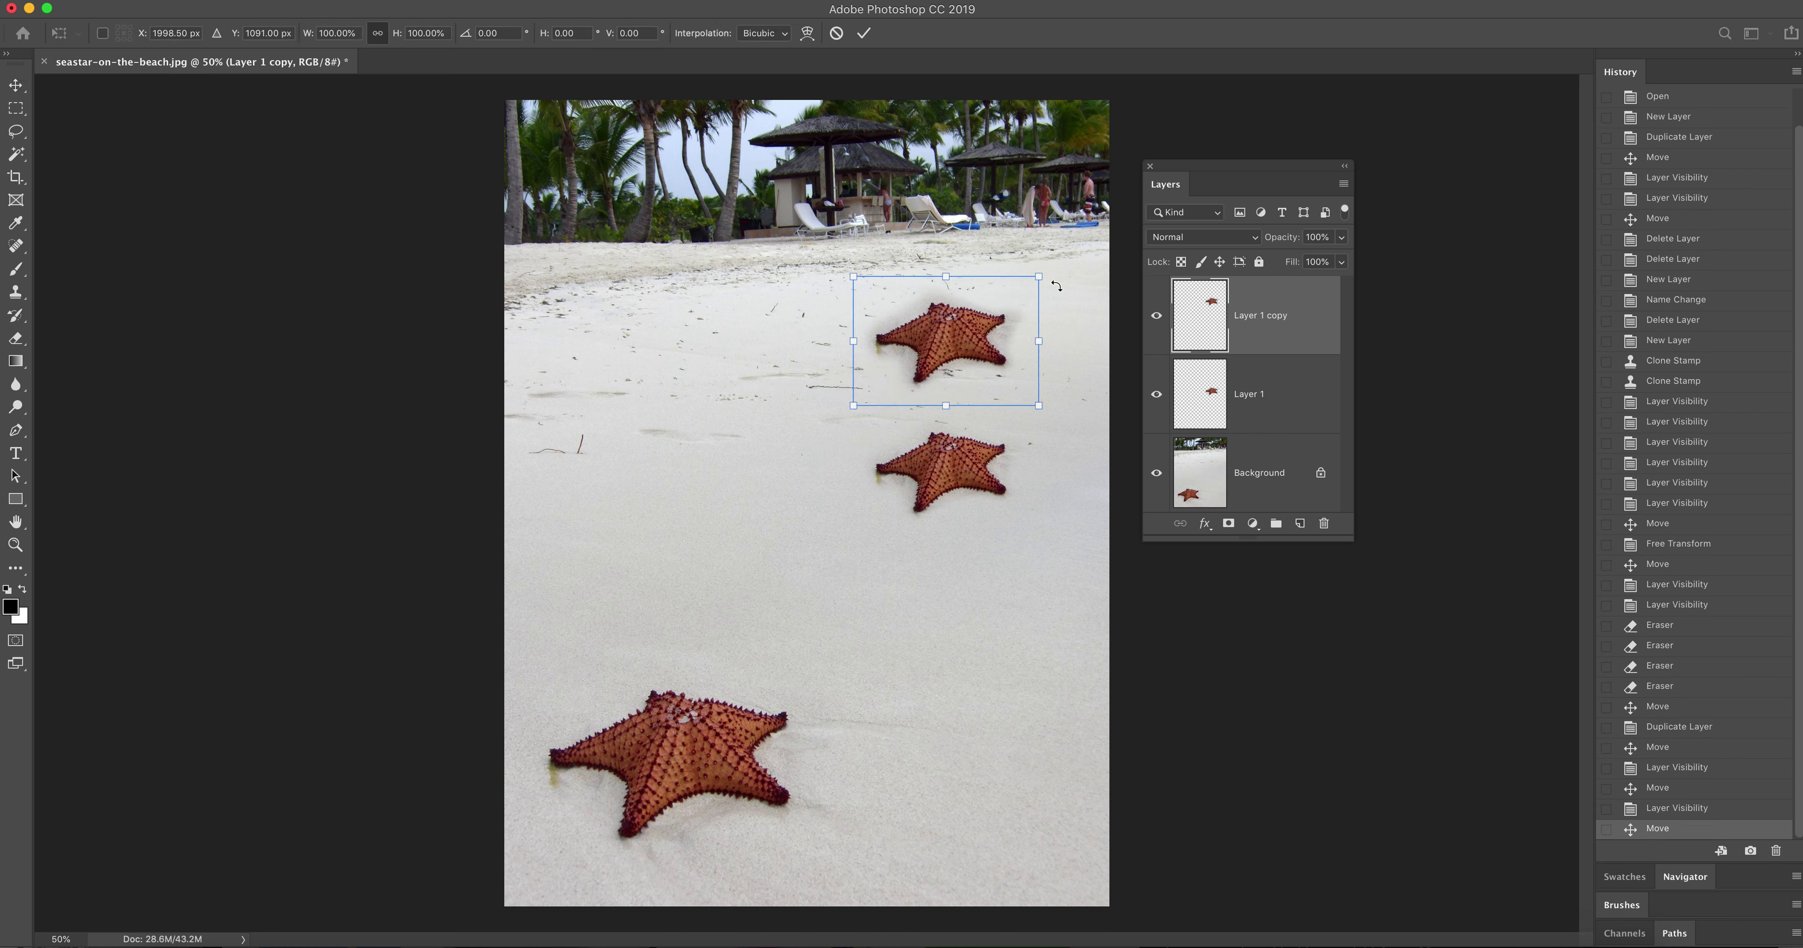
pyautogui.press('Return')
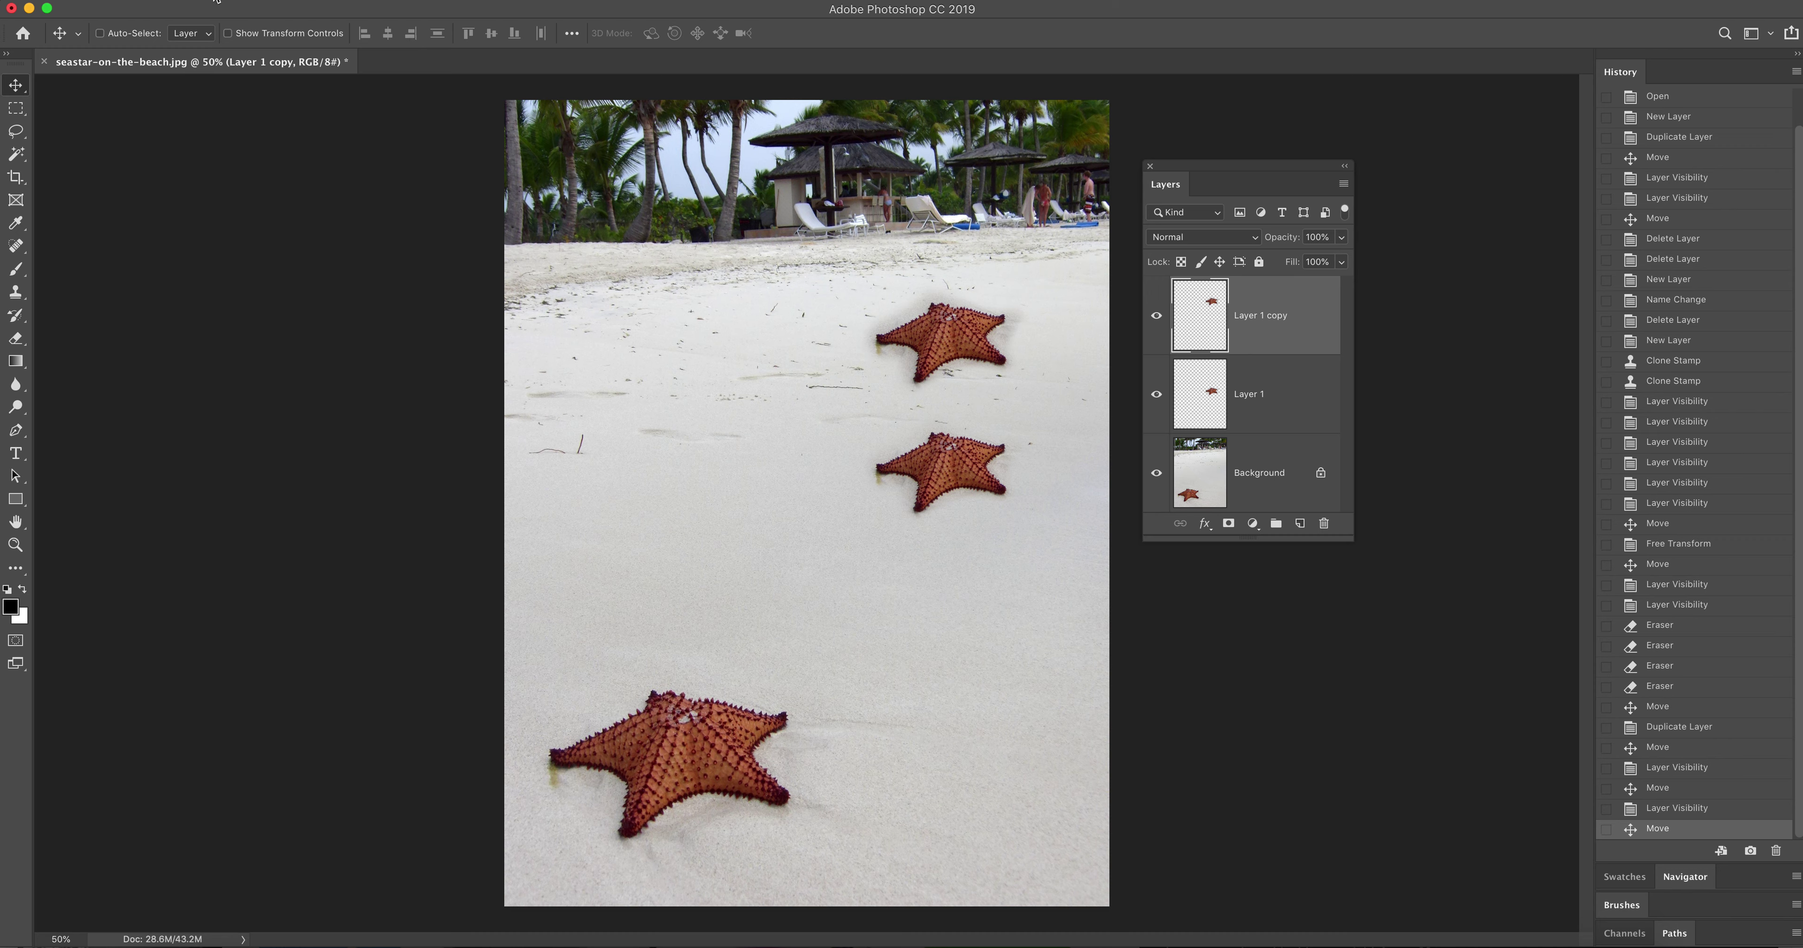
# Scale the duplicate sea star to 48.5% with Free Transform and place it above and to the left of the first copy.
pyautogui.click(200, 2)
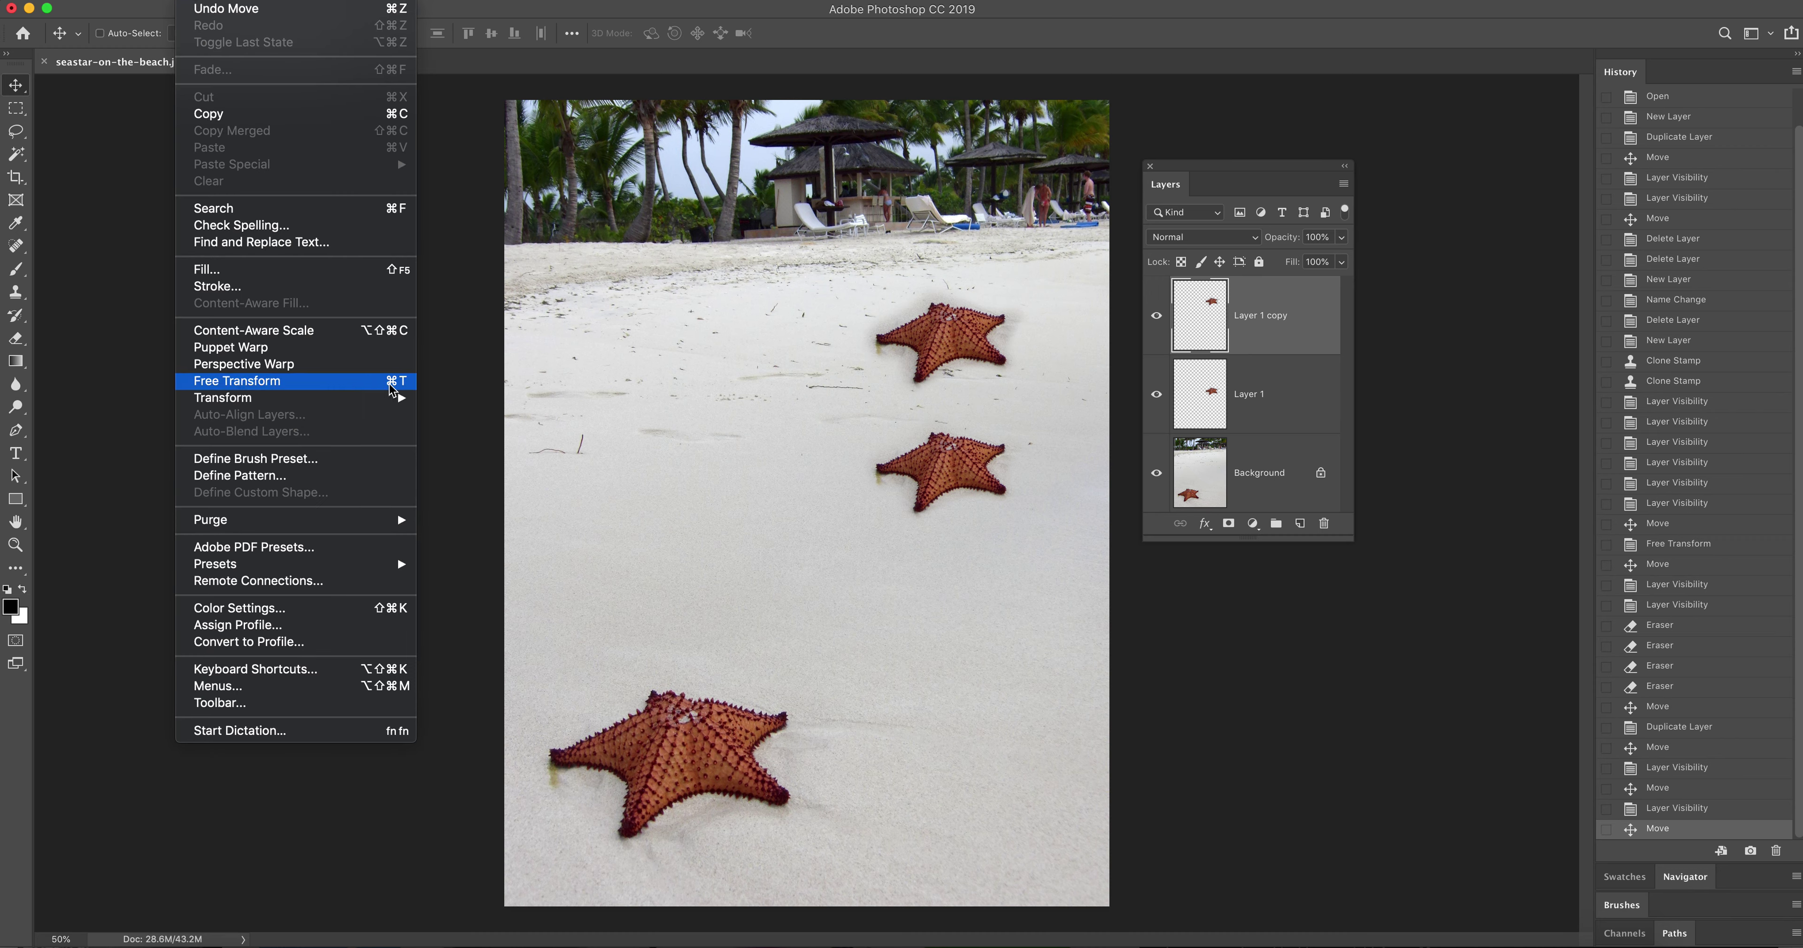
pyautogui.moveTo(392, 400)
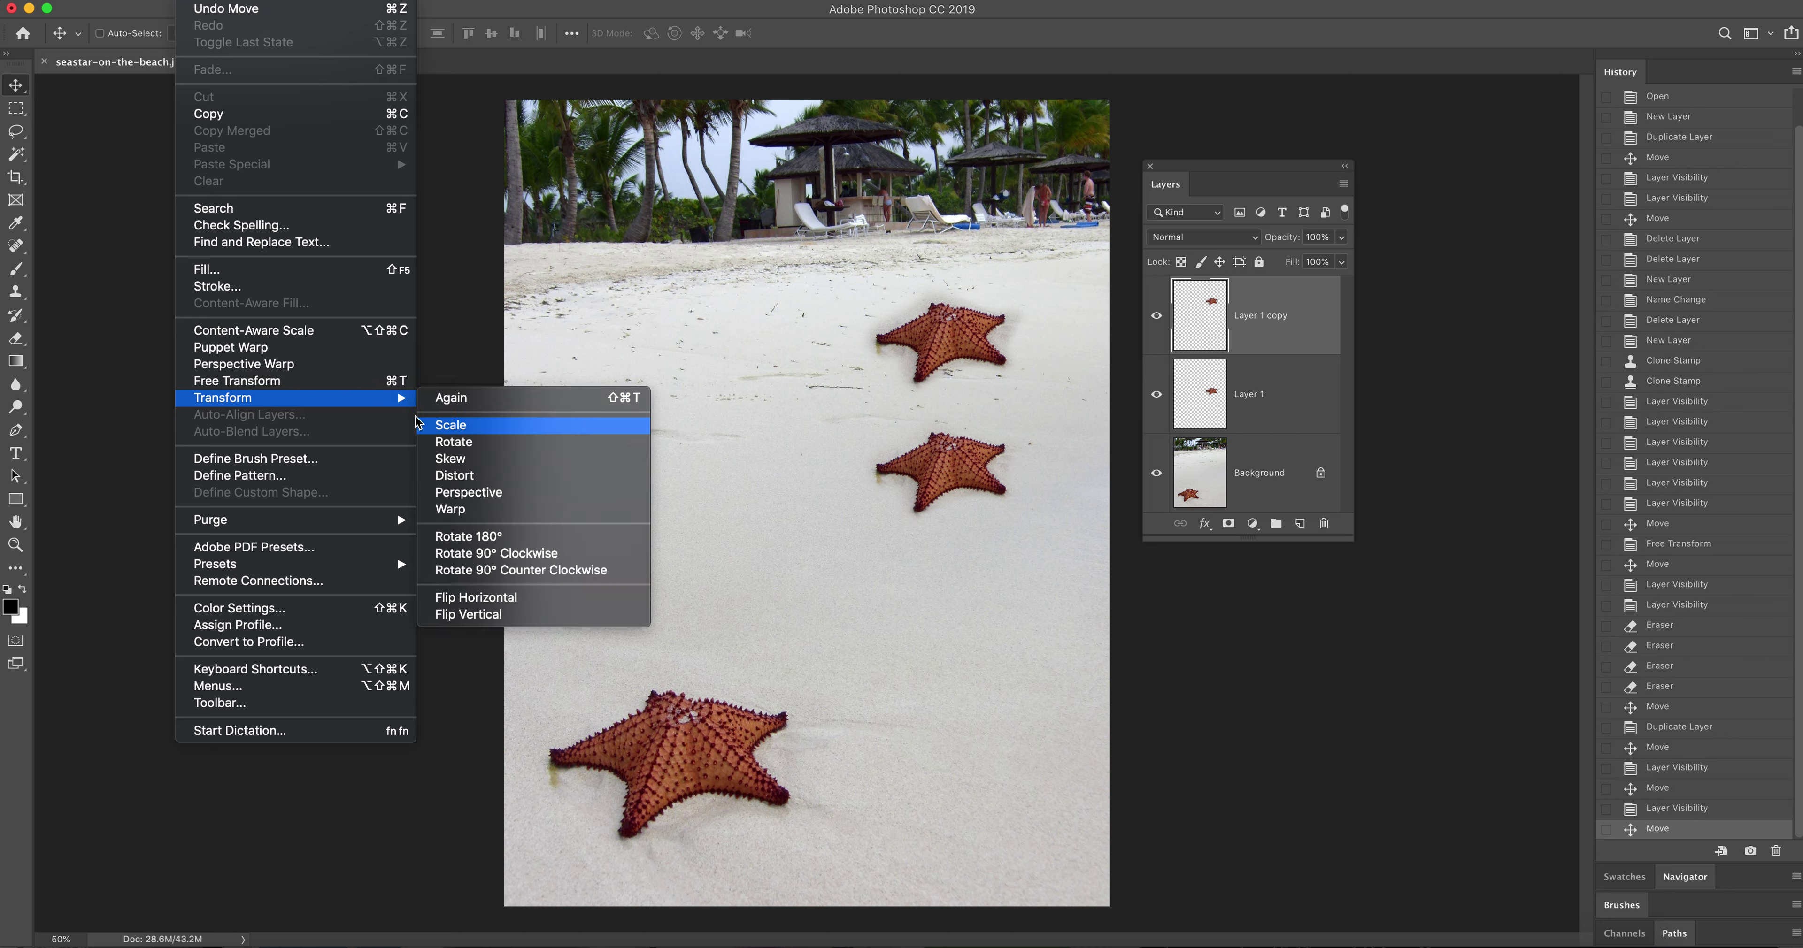
pyautogui.click(381, 390)
pyautogui.moveTo(1041, 274); pyautogui.dragTo(897, 319)
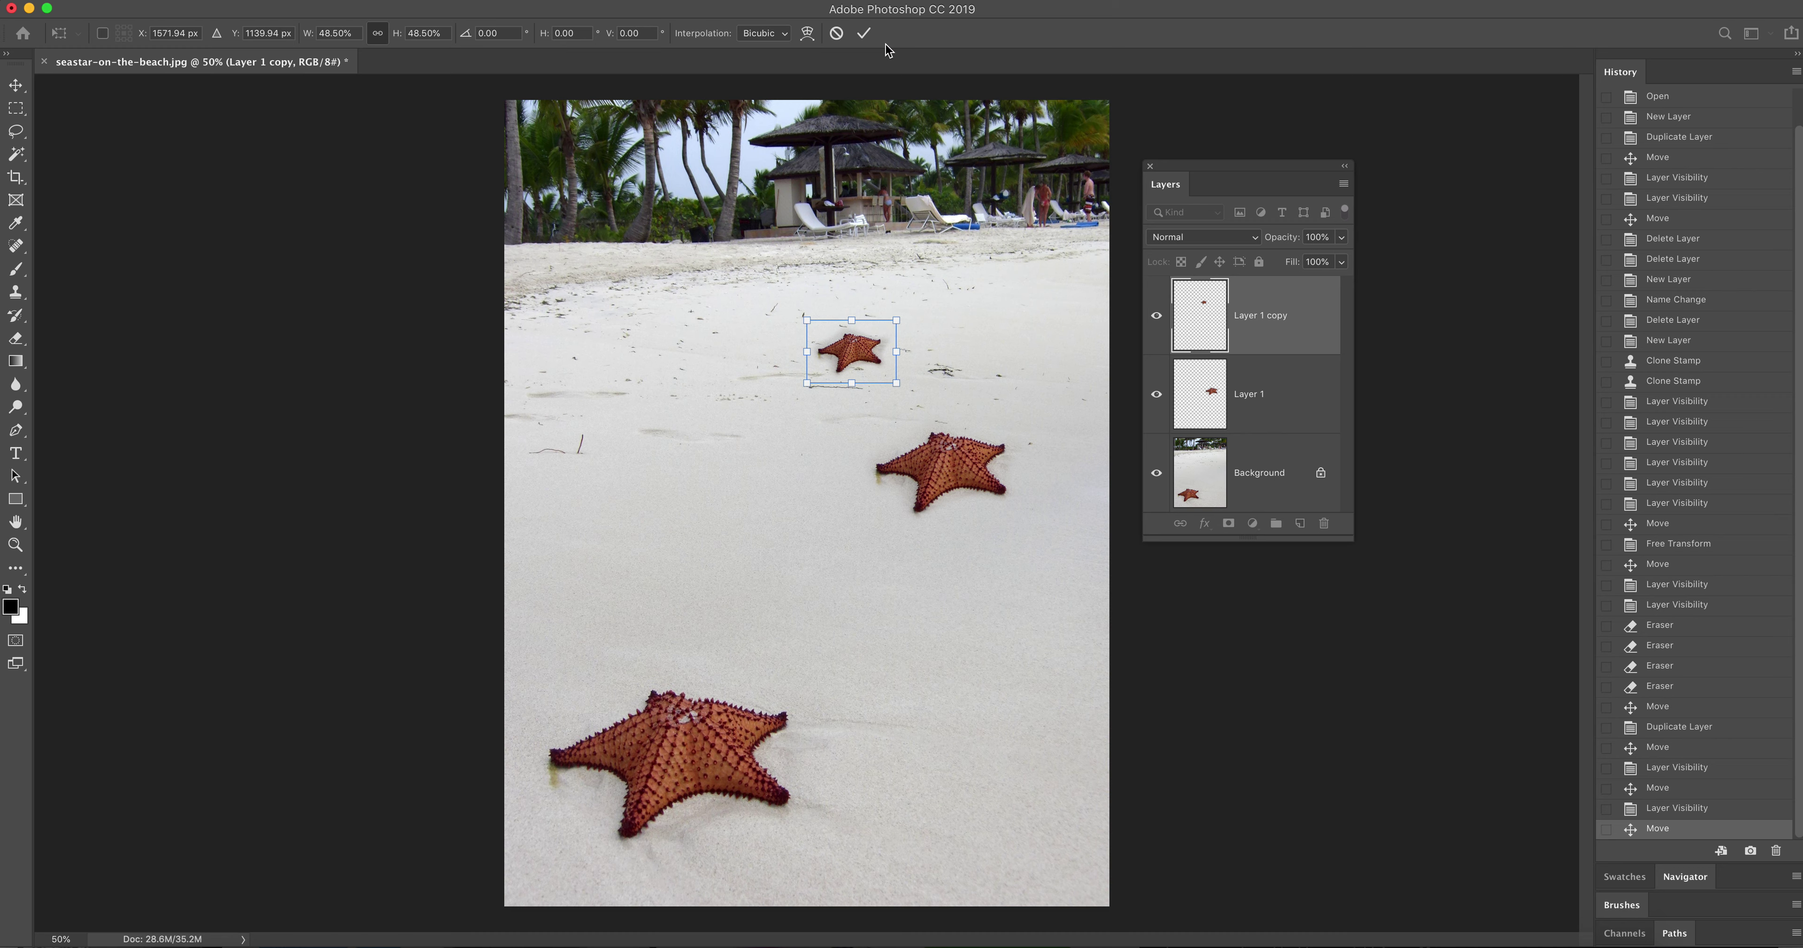
pyautogui.click(864, 35)
pyautogui.moveTo(871, 360)
pyautogui.mouseDown()
pyautogui.moveTo(961, 360)
pyautogui.moveTo(893, 361)
pyautogui.moveTo(847, 405)
pyautogui.moveTo(873, 377)
pyautogui.mouseUp()
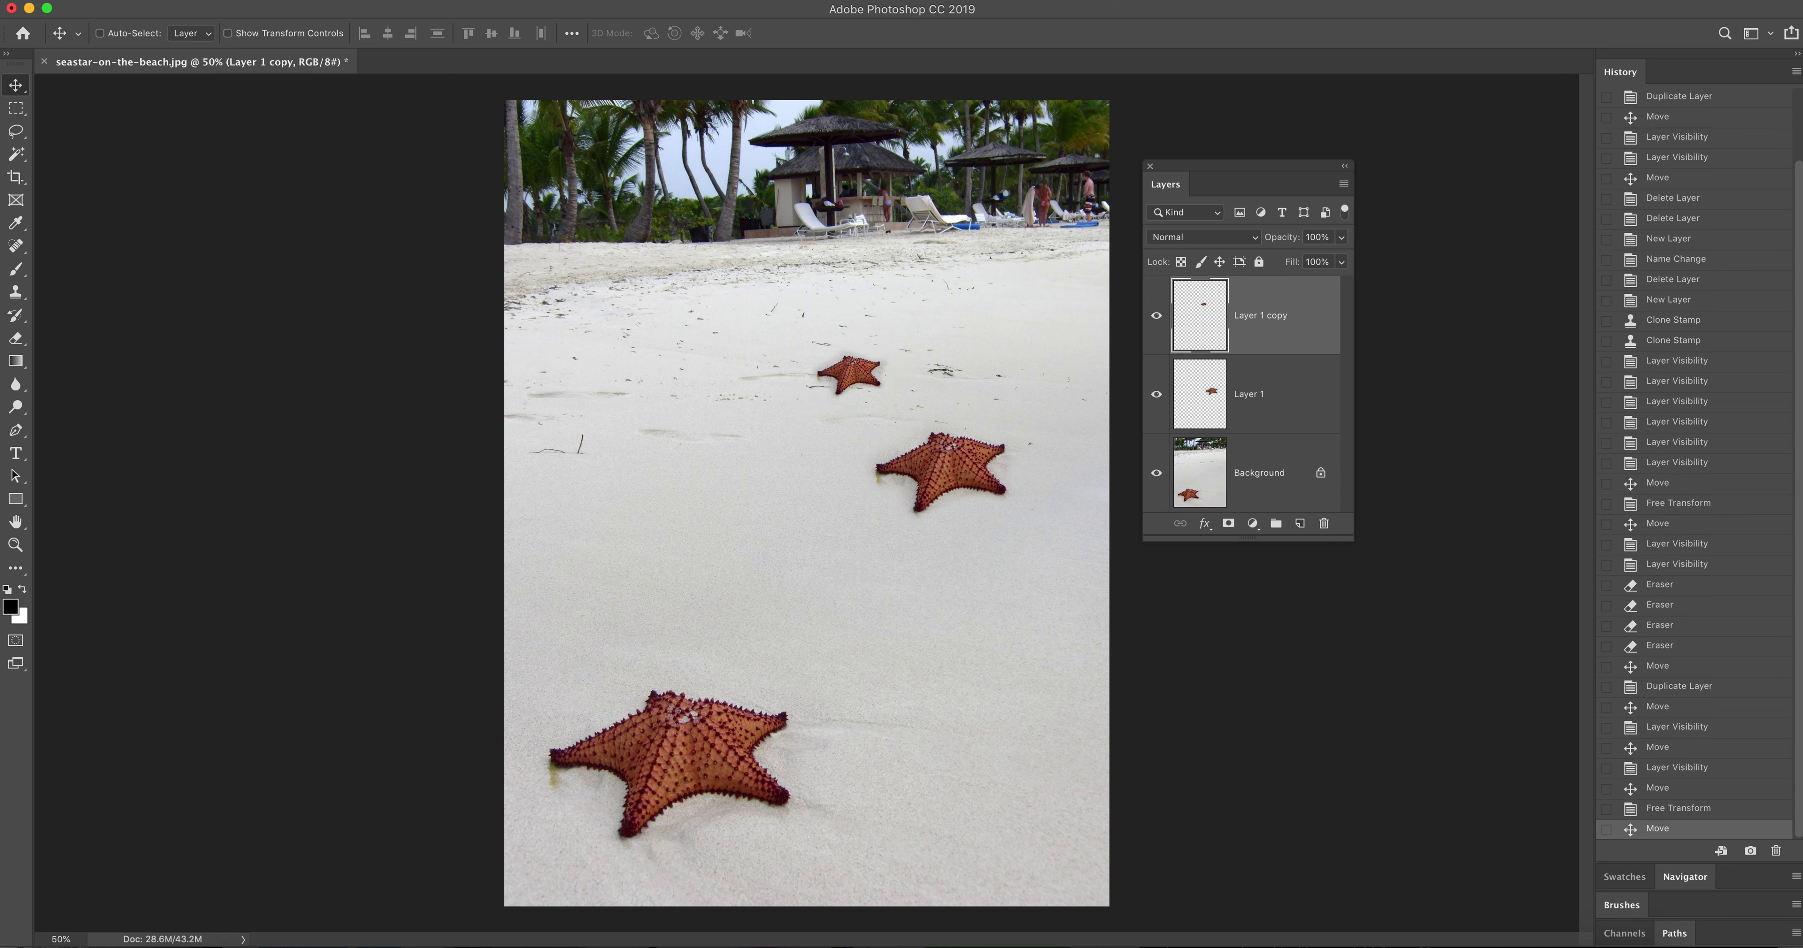
# Examine the file formats offered for saving the layered image and cancel without saving.
pyautogui.click(182, 170)
pyautogui.moveTo(1052, 90); pyautogui.dragTo(600, 102)
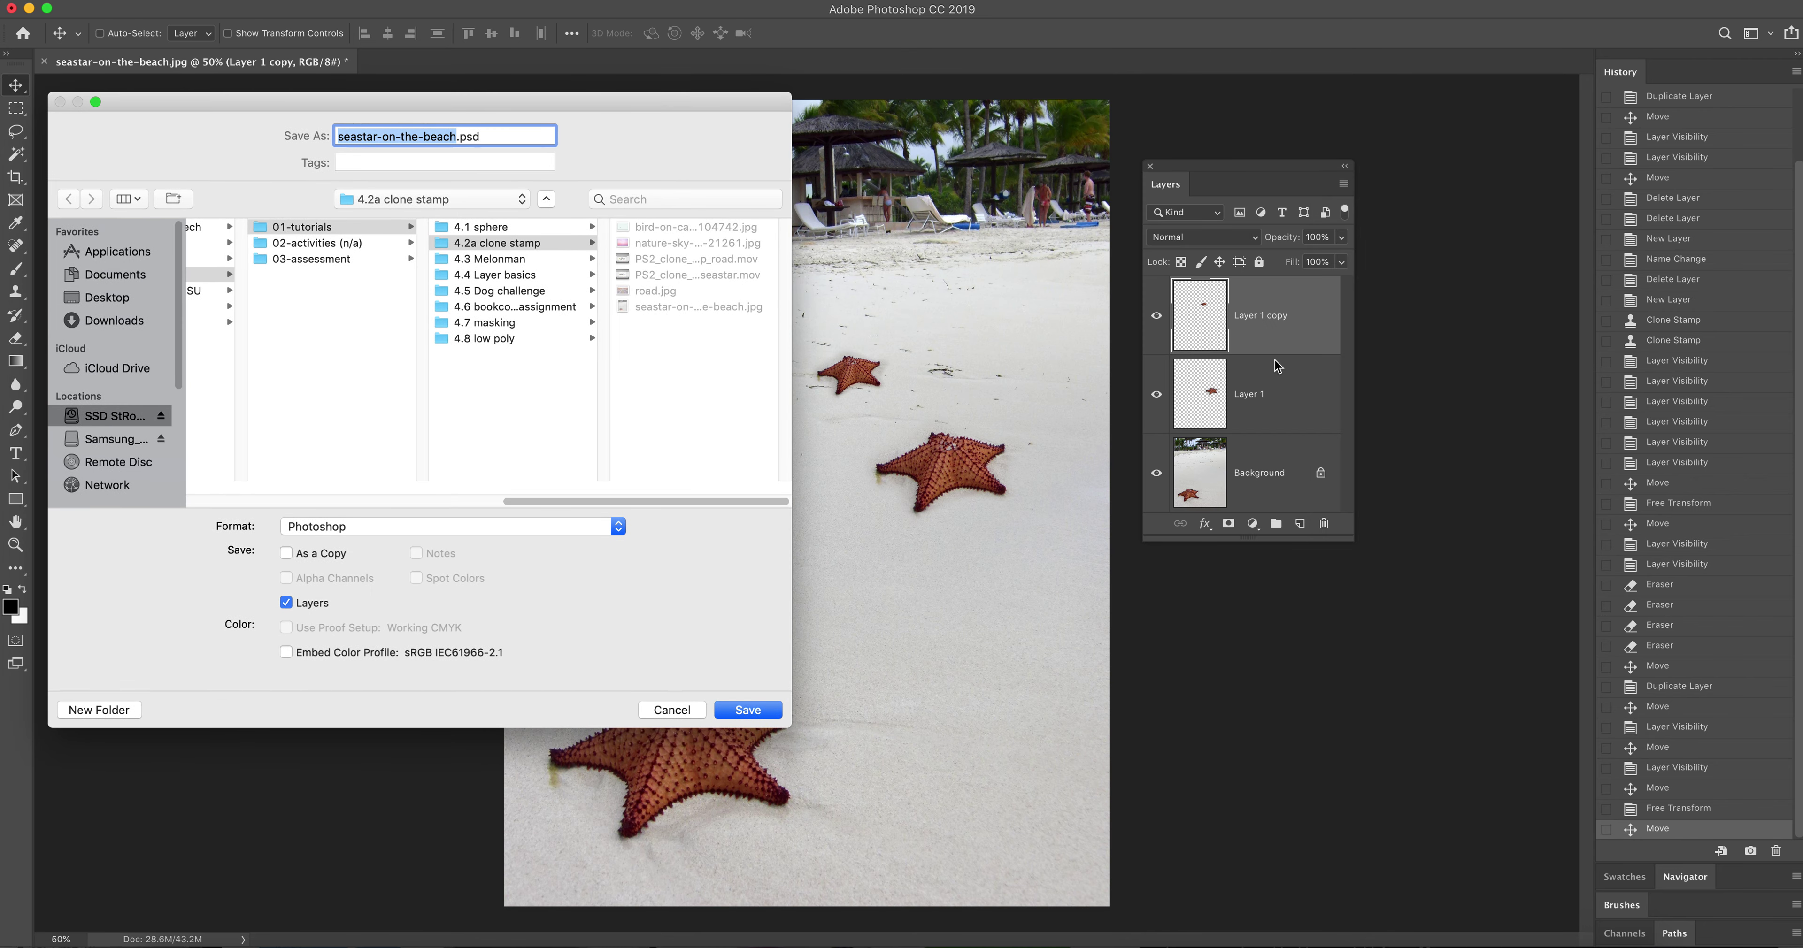
pyautogui.click(491, 532)
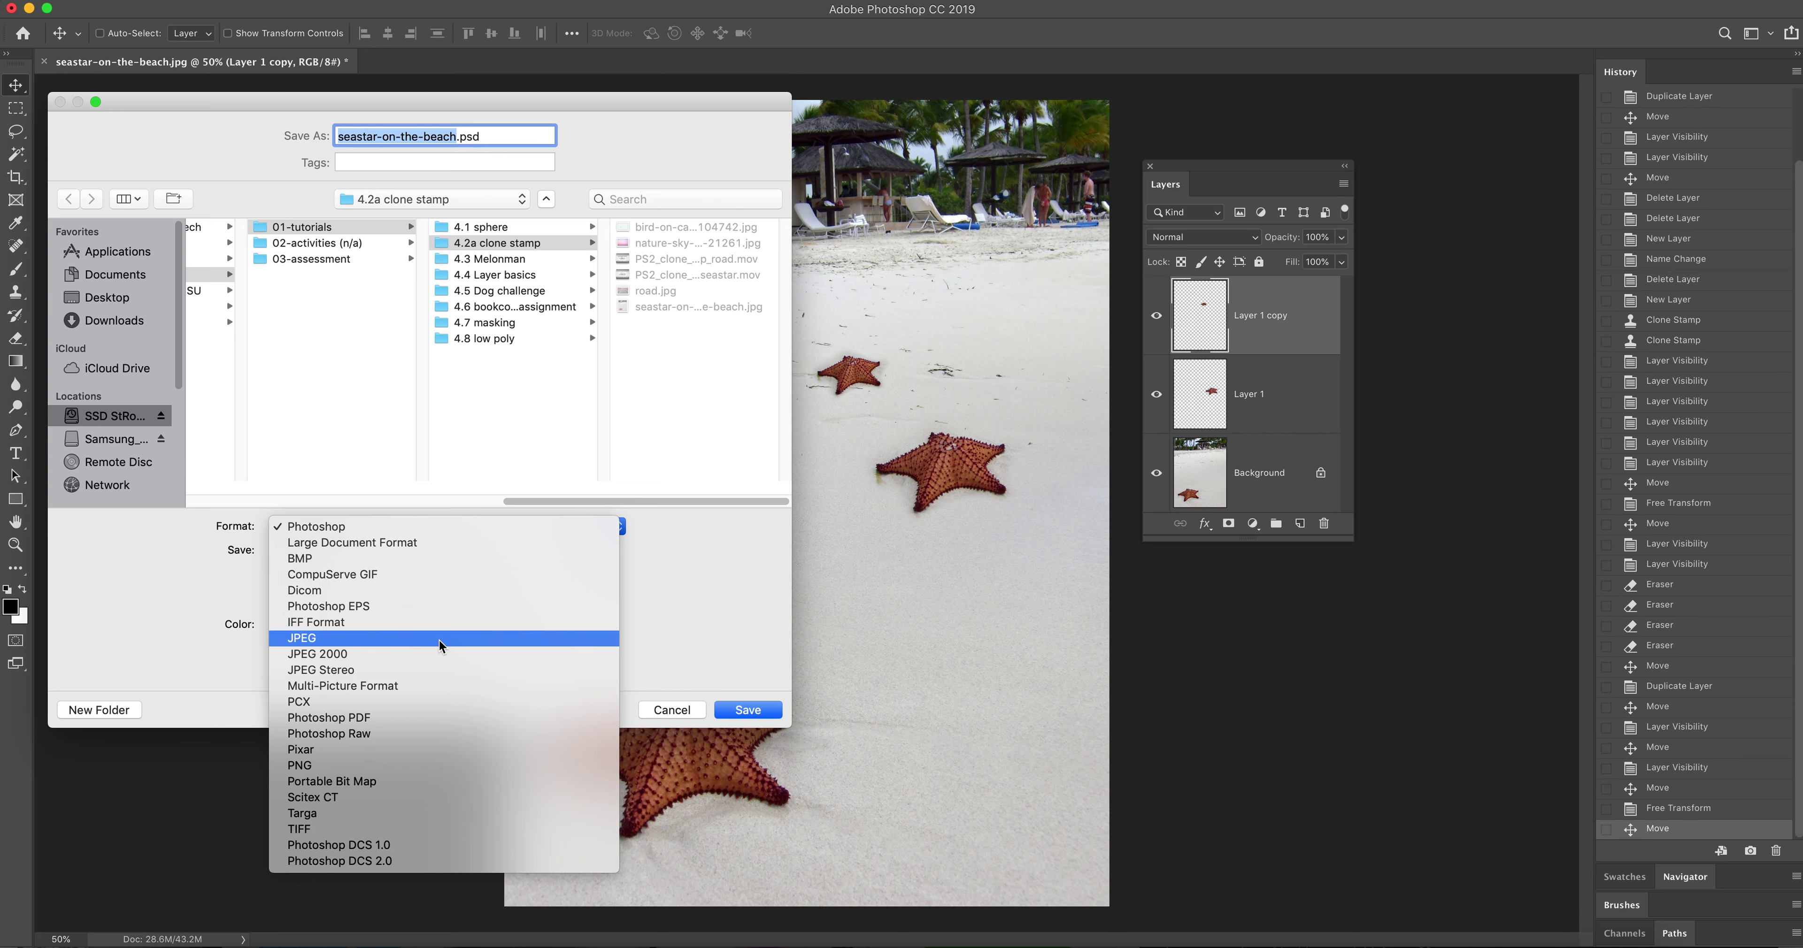
pyautogui.click(678, 710)
pyautogui.click(677, 710)
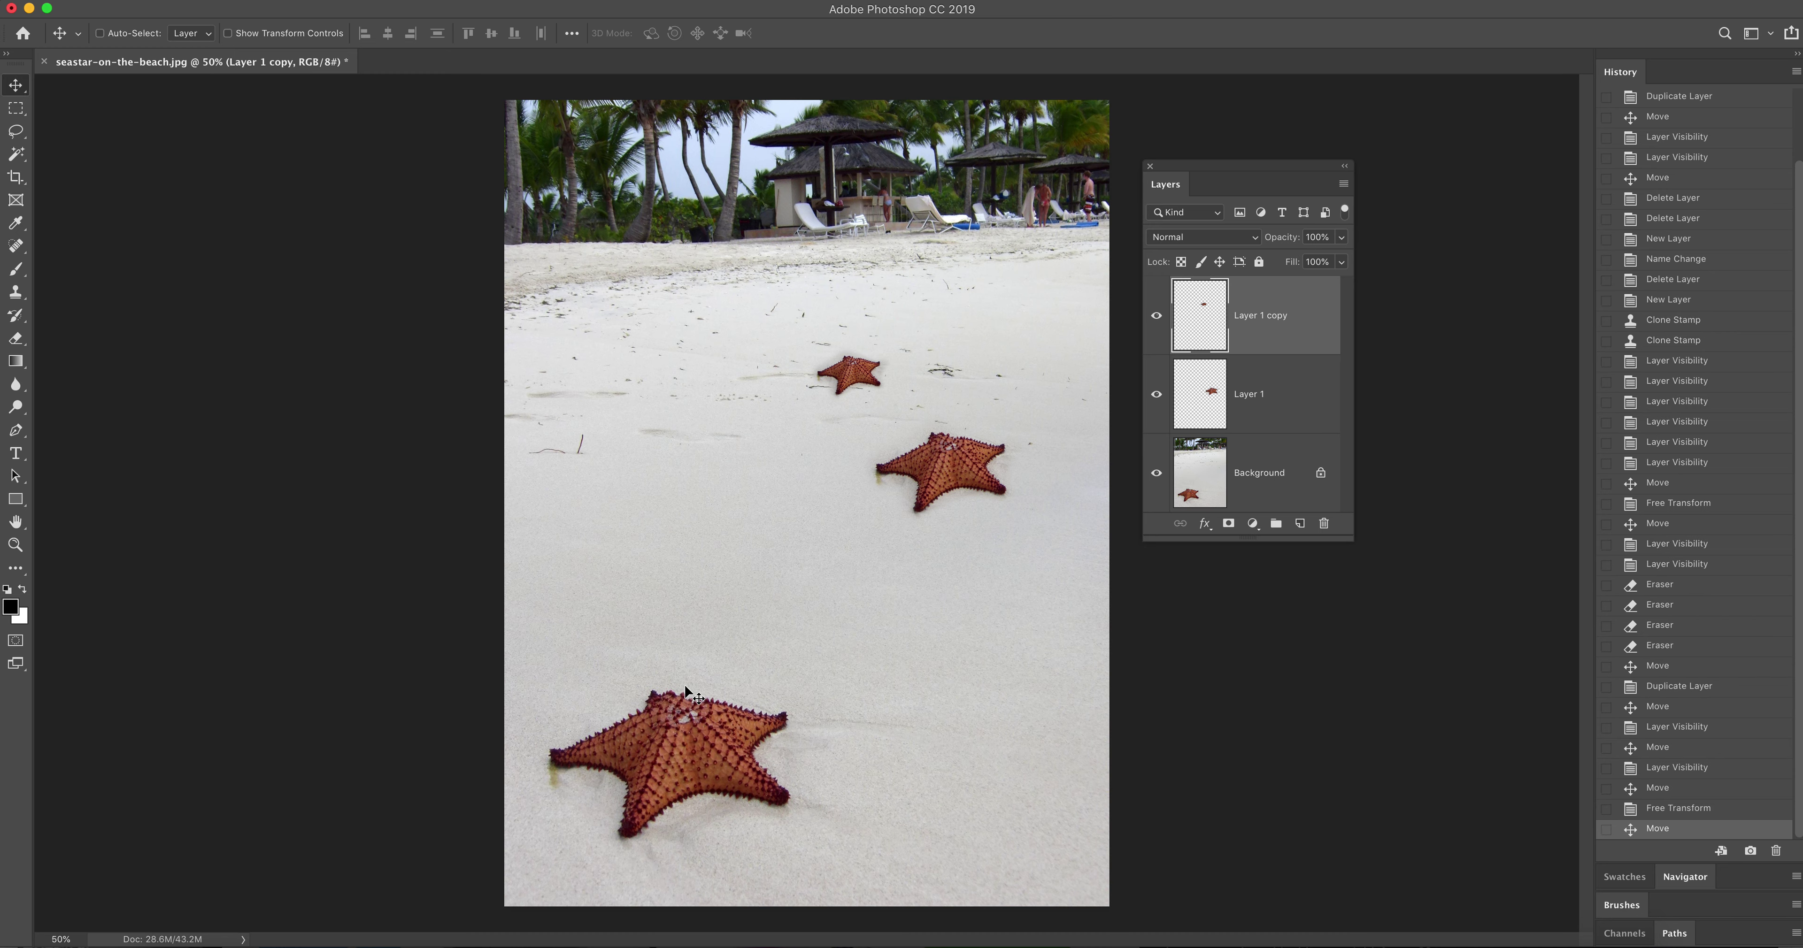
pyautogui.click(15, 291)
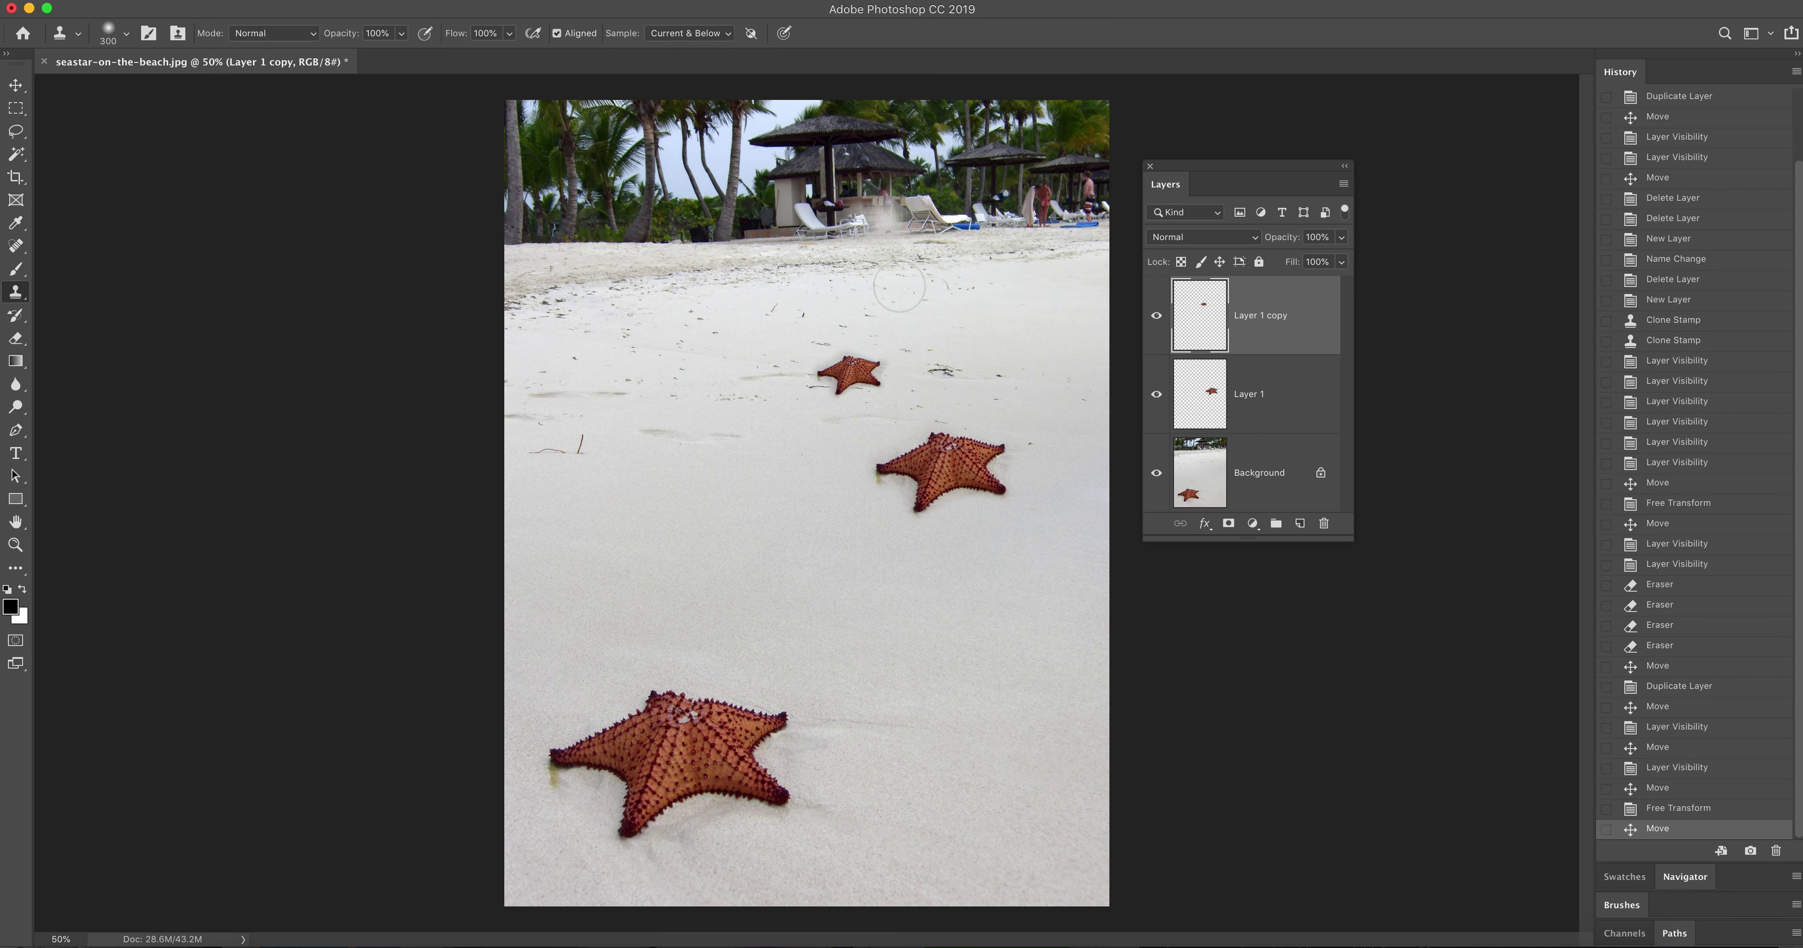
pyautogui.click(15, 84)
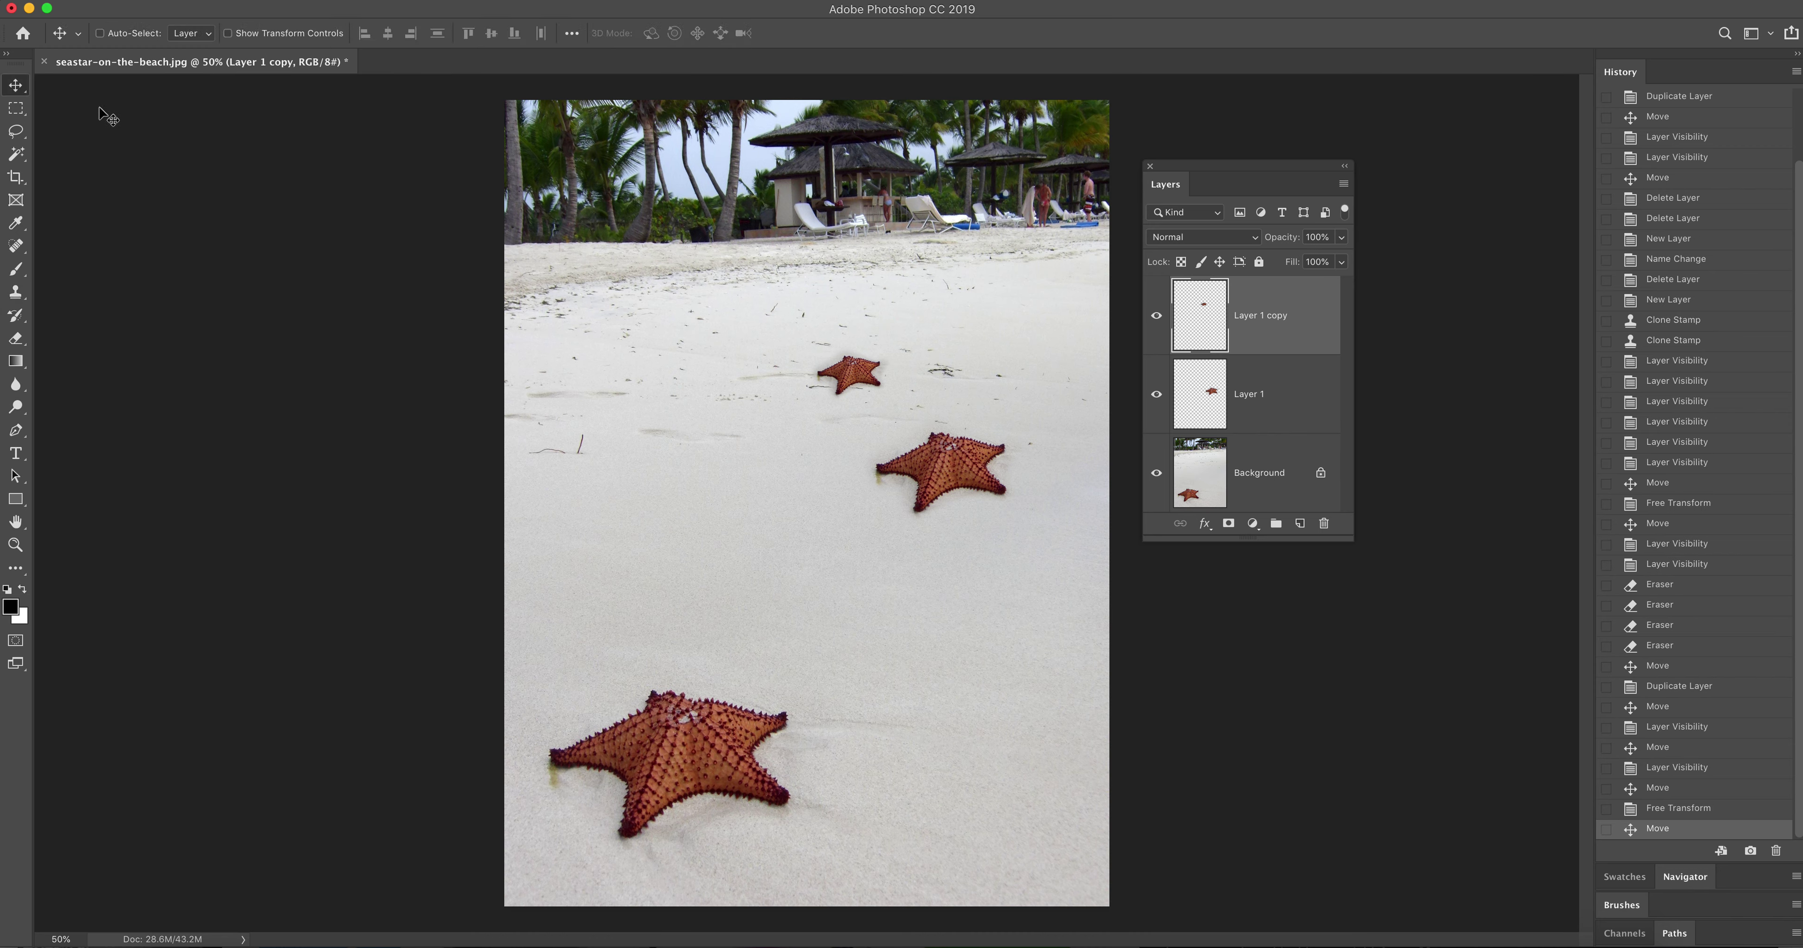